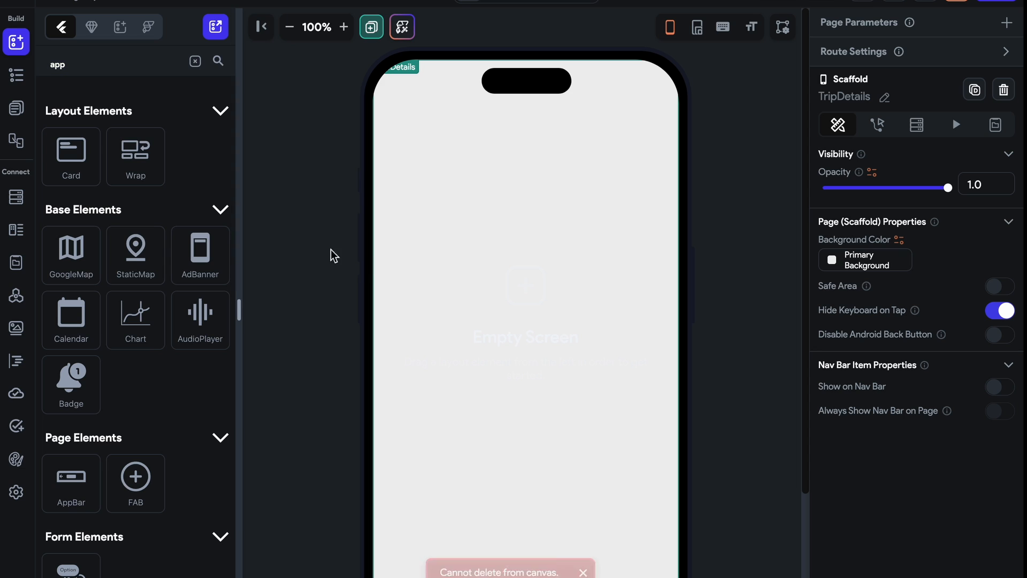
- Add an AppBar to the TripDetails page and paste the copied trip content column into the page body
drag(72, 472, 494, 221)
click(478, 216)
key(super+v)
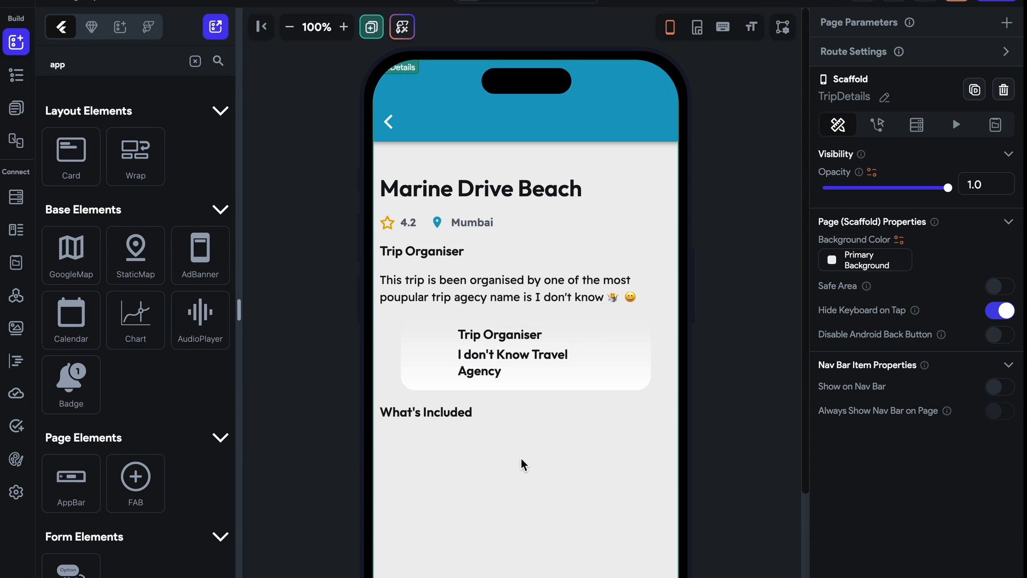
- Add a background widget to the AppBar of the TripDetails page
click(490, 141)
scroll(960, 452, down, 3)
click(1000, 546)
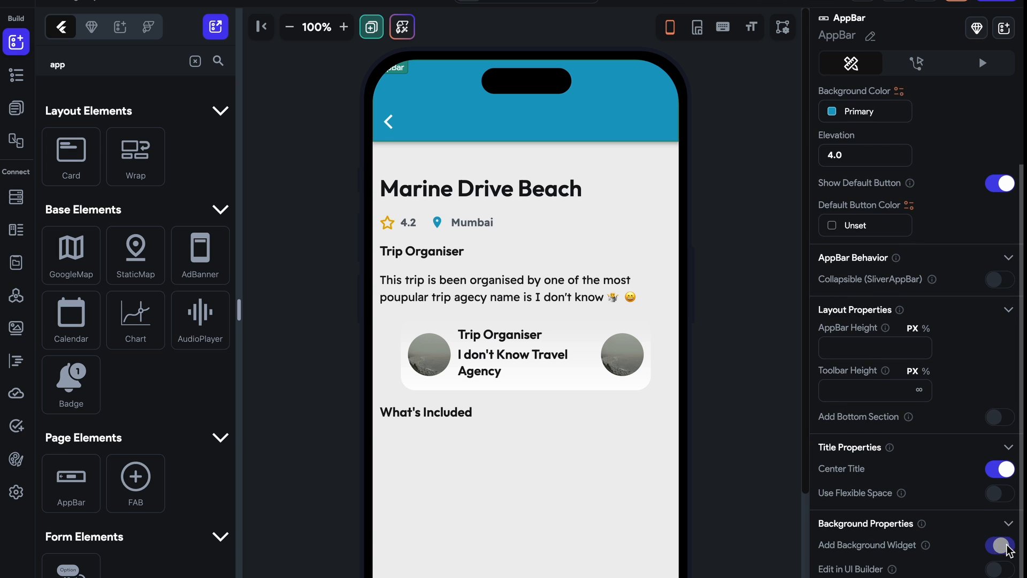
- Set the AppBar height to 148 px
scroll(876, 223, up, 2)
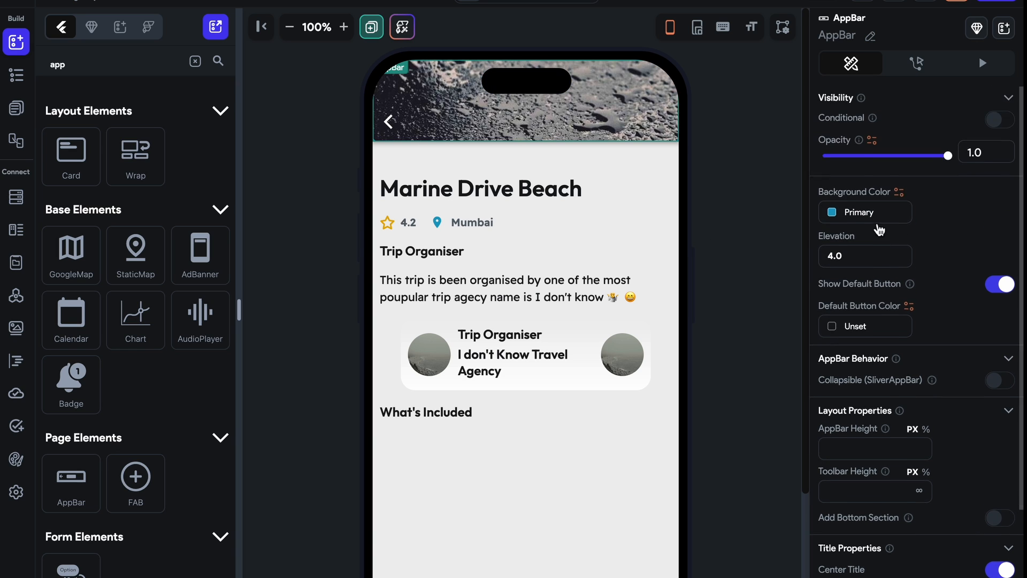
click(878, 442)
text(4.00)
key(Up)
key(Up)
key(Up)
key(Up)
key(Up)
key(Up)
key(Up)
key(Up)
key(Up)
key(Up)
key(Up)
key(Up)
key(Up)
key(Up)
key(Up)
key(Up)
key(Up)
key(Up)
key(Up)
key(Up)
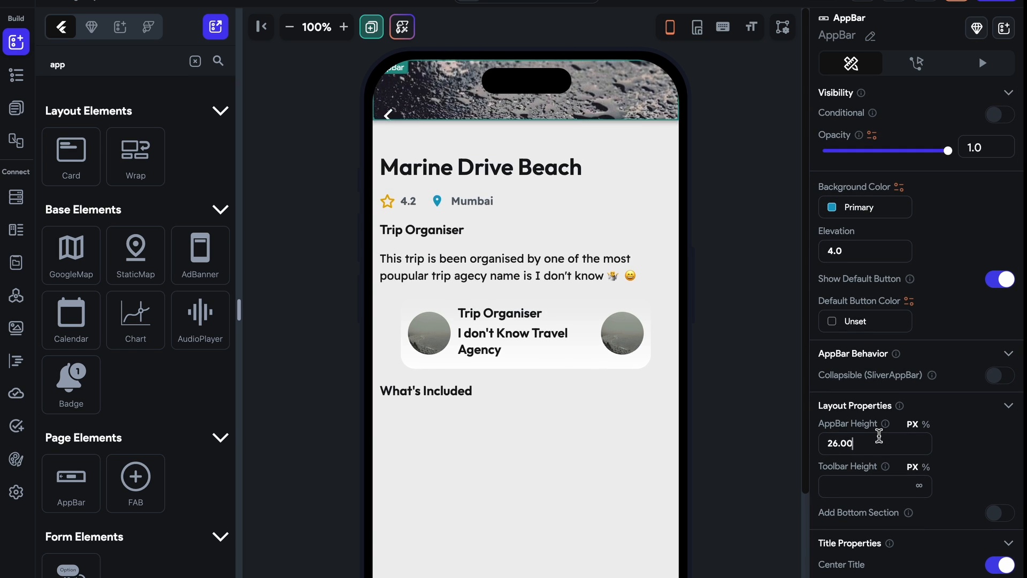
key(Up)
key(Up)
key(Up)
key(Up)
key(Up)
key(Up)
key(Up)
key(Up)
key(Up)
key(Up)
key(Up)
key(Up)
key(Up)
key(Up)
key(Up)
key(Up)
key(Up)
key(Up)
key(Up)
key(Up)
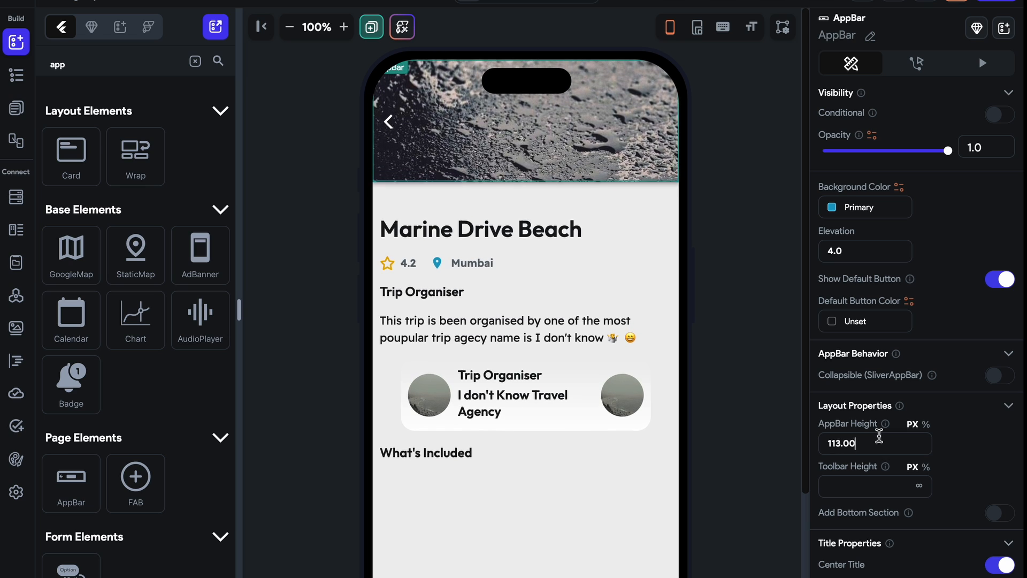
key(Down)
key(Down)
key(Down)
key(Down)
key(Down)
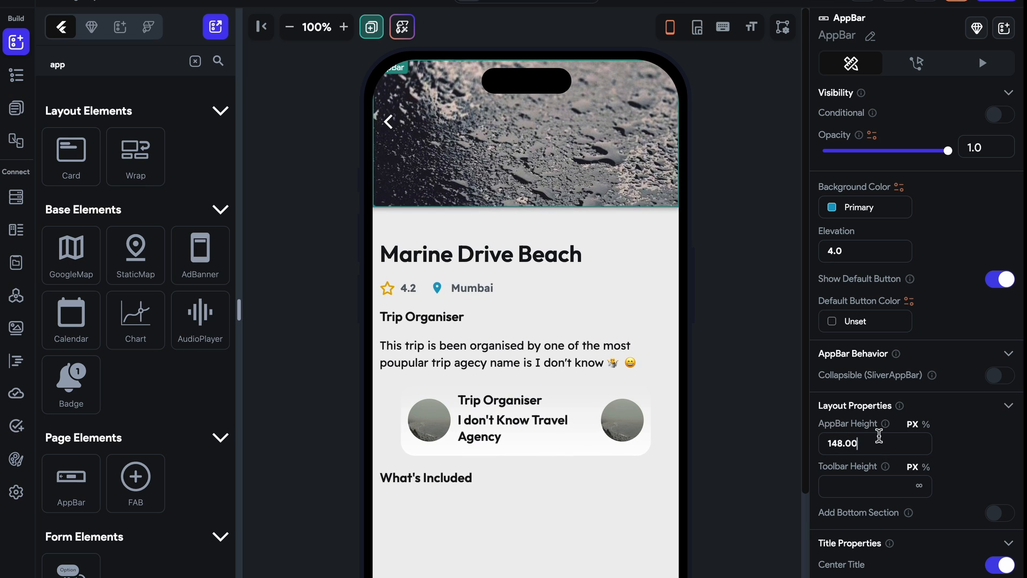
- Turn off the default back button of the AppBar
click(533, 156)
right_click(582, 183)
click(665, 453)
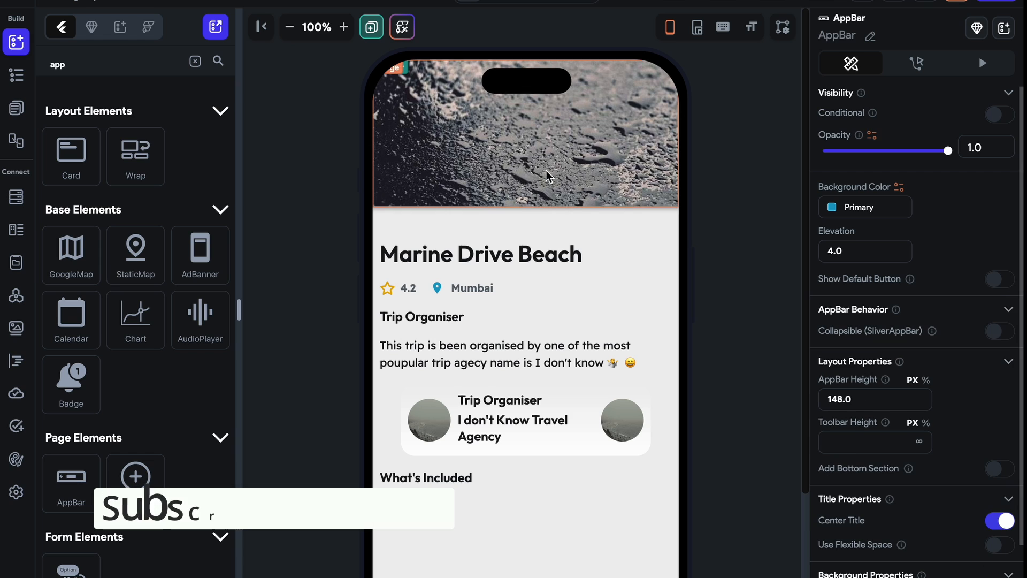
- Replace the AppBar's background image with the Unsplash "travel" photo of the yellow van among red rocks, and clear the widget search
scroll(910, 412, down, 2)
click(616, 171)
scroll(946, 485, down, 1)
scroll(942, 479, down, 5)
click(999, 376)
text(travel)
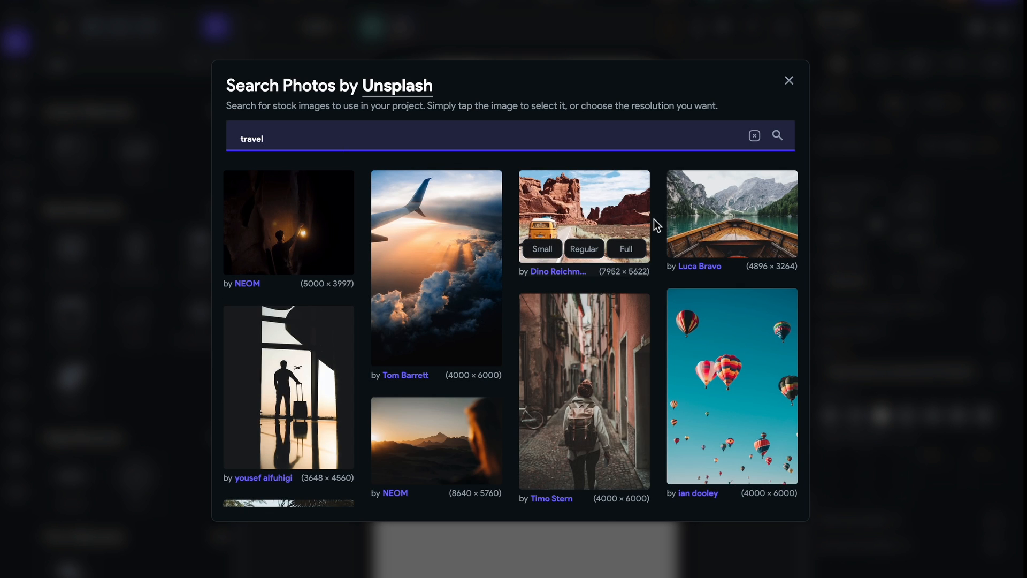
click(551, 220)
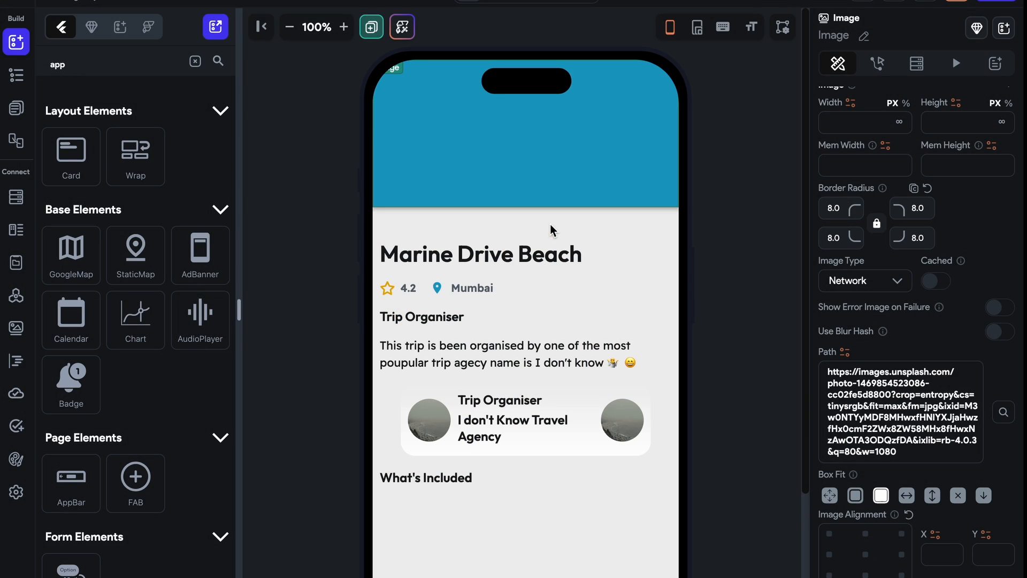
click(195, 61)
click(757, 320)
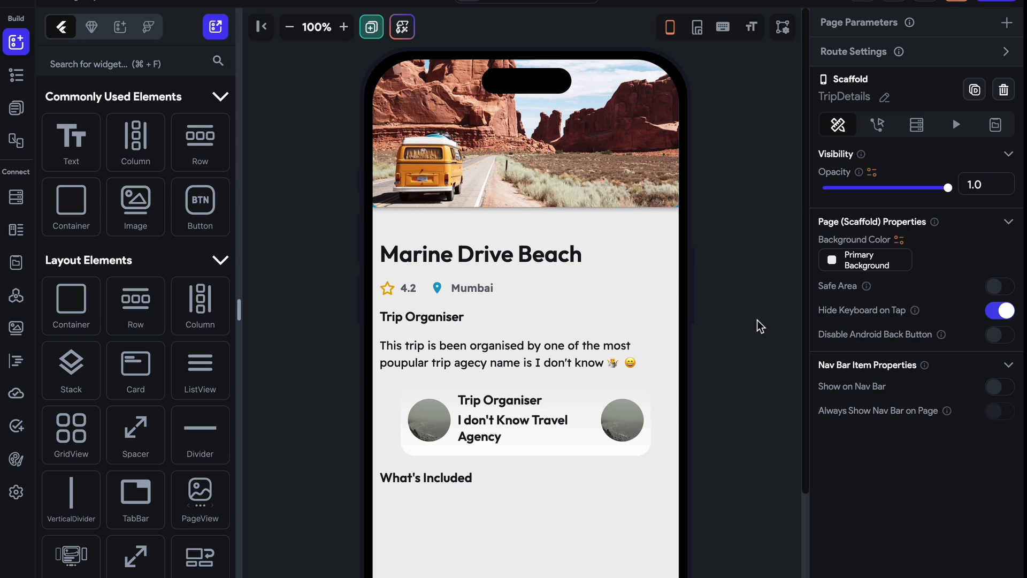
- Reset the content column's padding and set it to 10 on all four sides
click(614, 288)
click(612, 266)
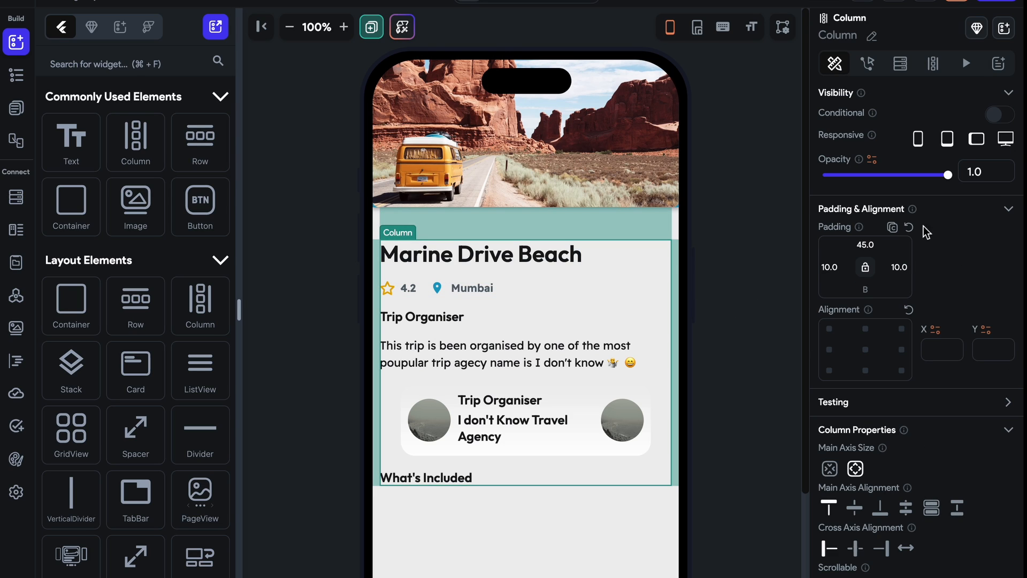
click(909, 229)
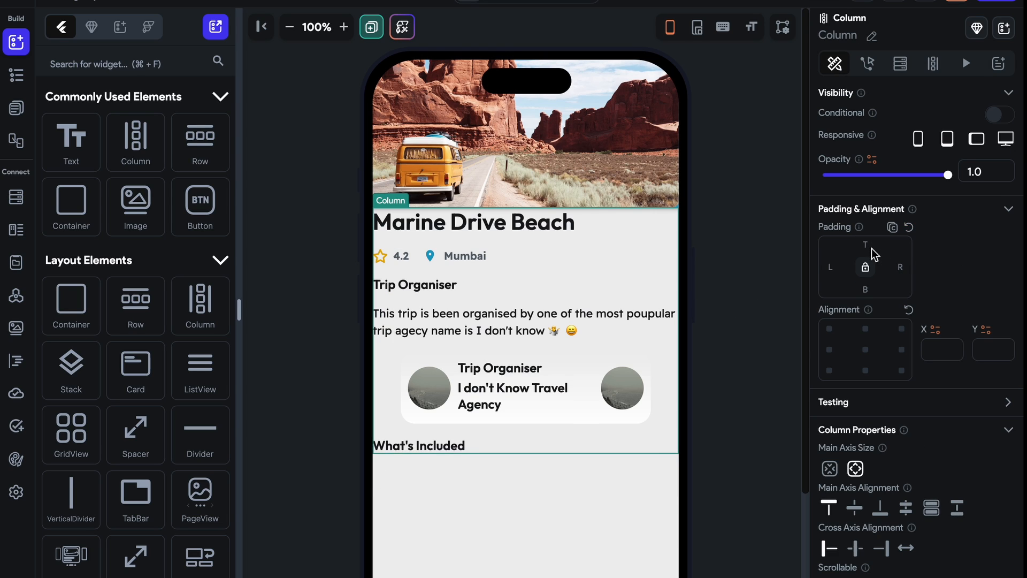
text(10)
click(867, 267)
click(759, 312)
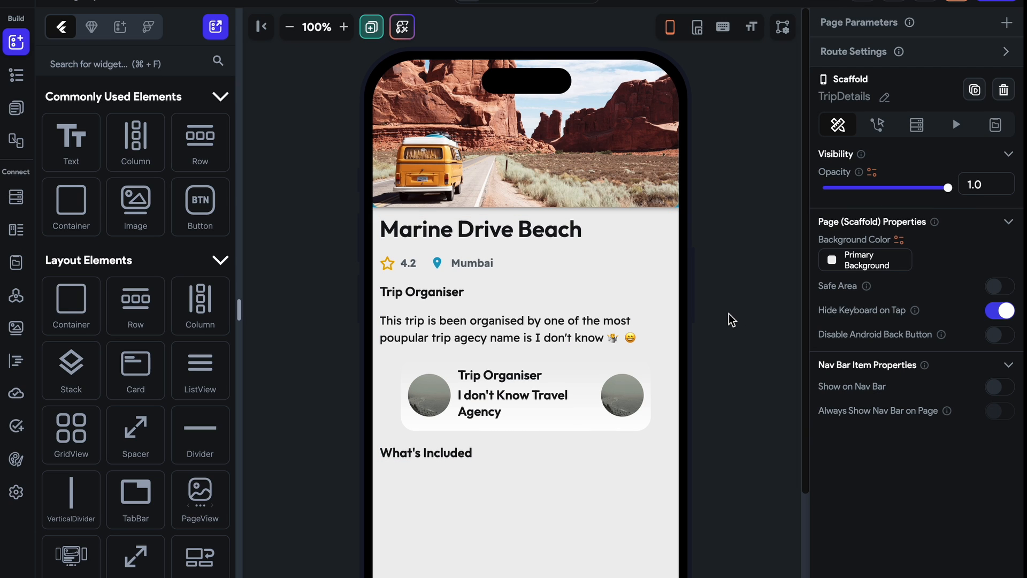
- Set the AppBar's elevation to 0
click(588, 203)
scroll(891, 422, down, 6)
right_click(618, 188)
click(650, 436)
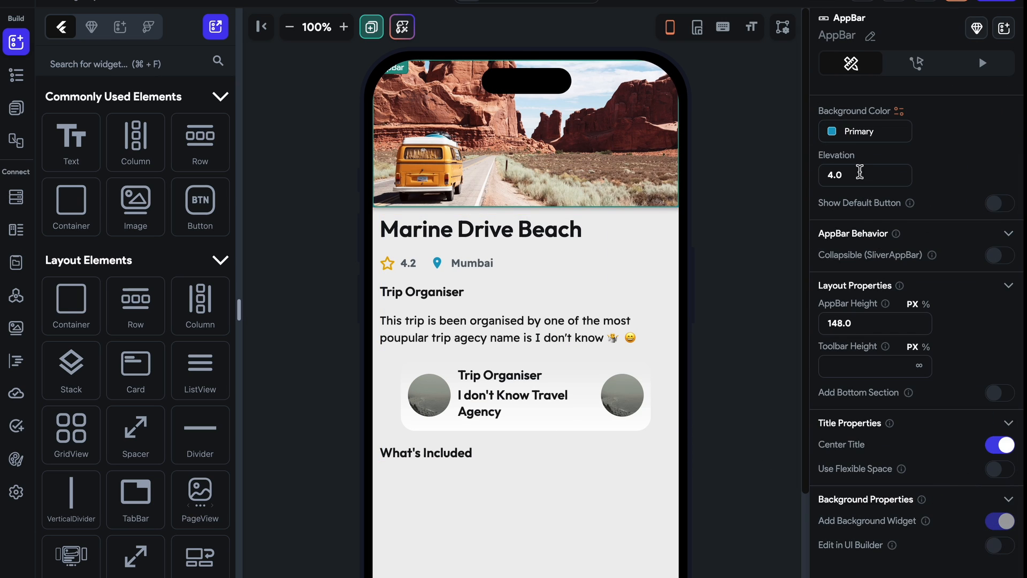
text(0)
- Place a Row in the AppBar's title area and add an IconButton inside it
drag(199, 140, 389, 125)
click(144, 67)
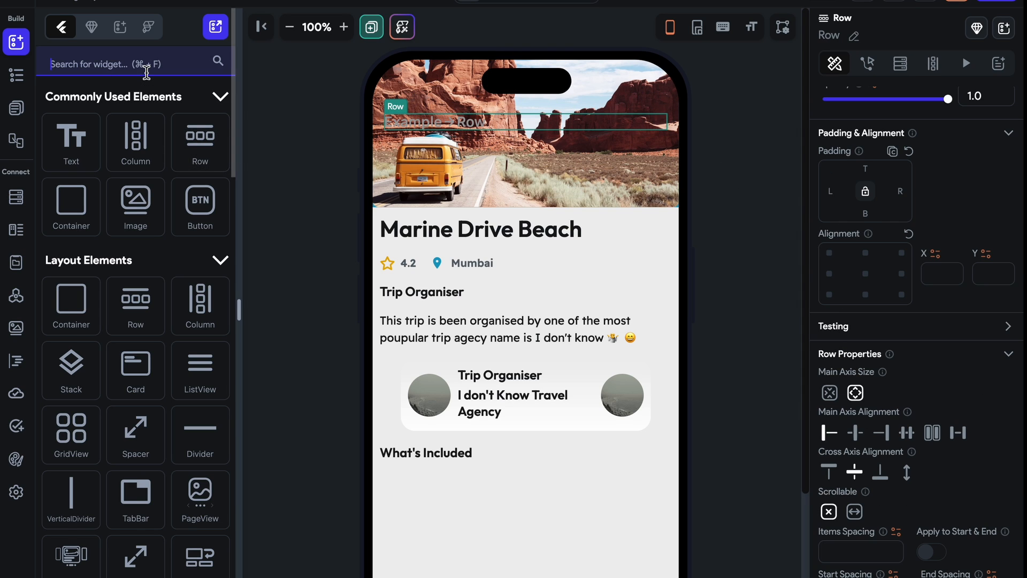
text(icon)
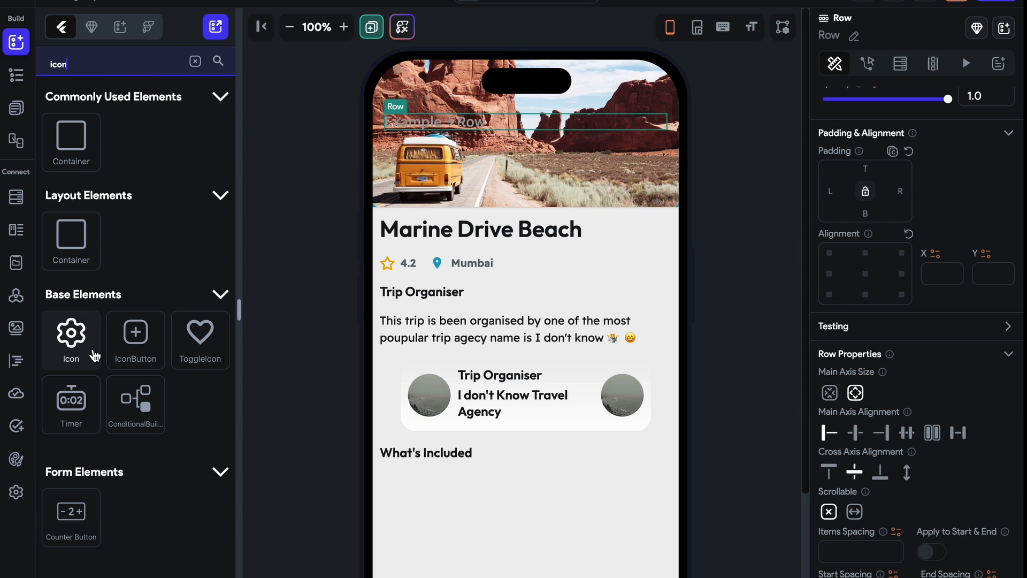
drag(134, 332, 405, 123)
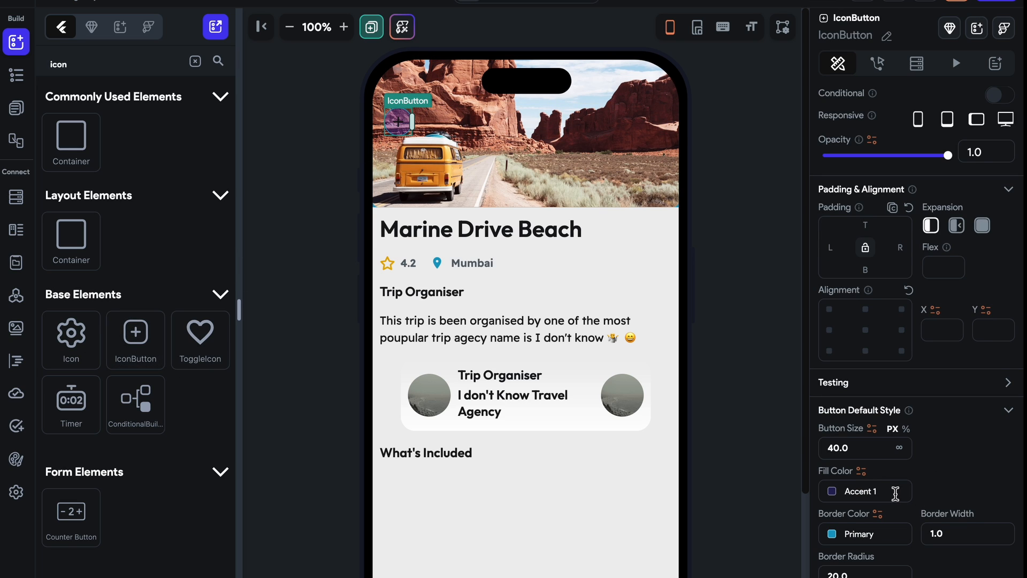
- Set the IconButton's fill color to Primary and its icon color to Primary Background
click(836, 495)
click(370, 260)
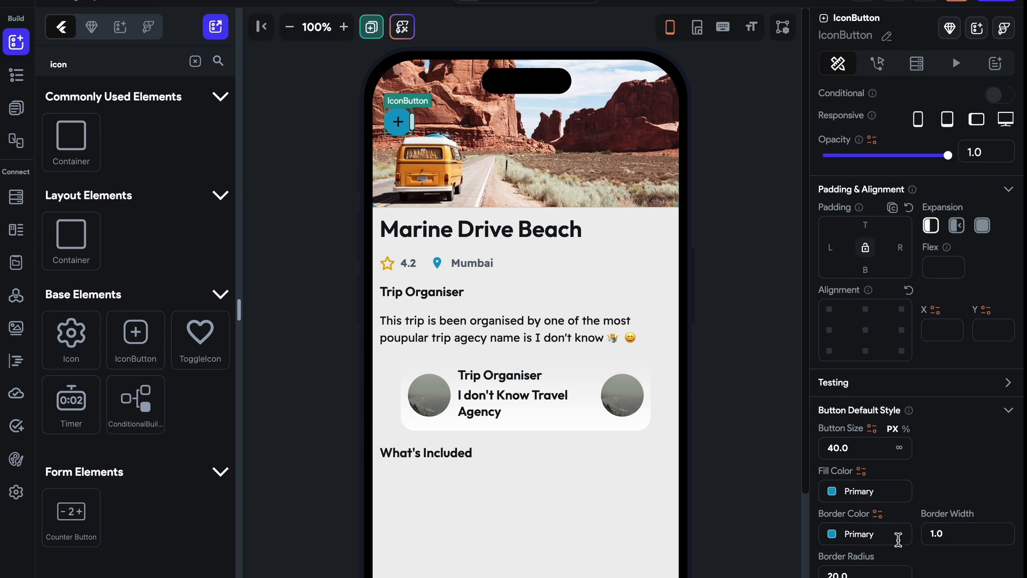
scroll(899, 538, down, 5)
scroll(910, 482, up, 1)
click(963, 442)
click(573, 282)
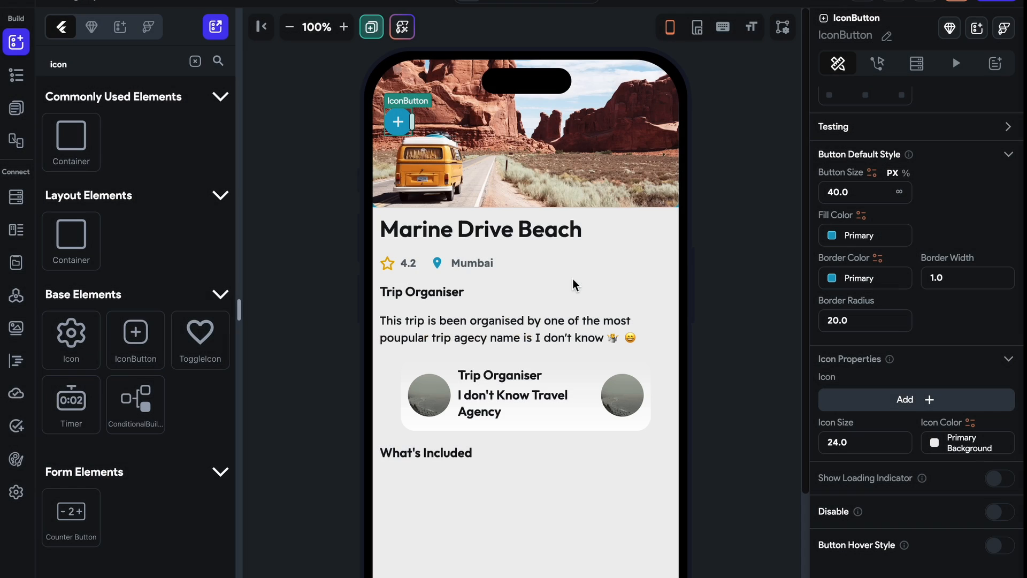
- Search the icon library for "back" and assign the Arrow Back icon to the IconButton
click(874, 407)
text(back)
click(536, 343)
click(775, 265)
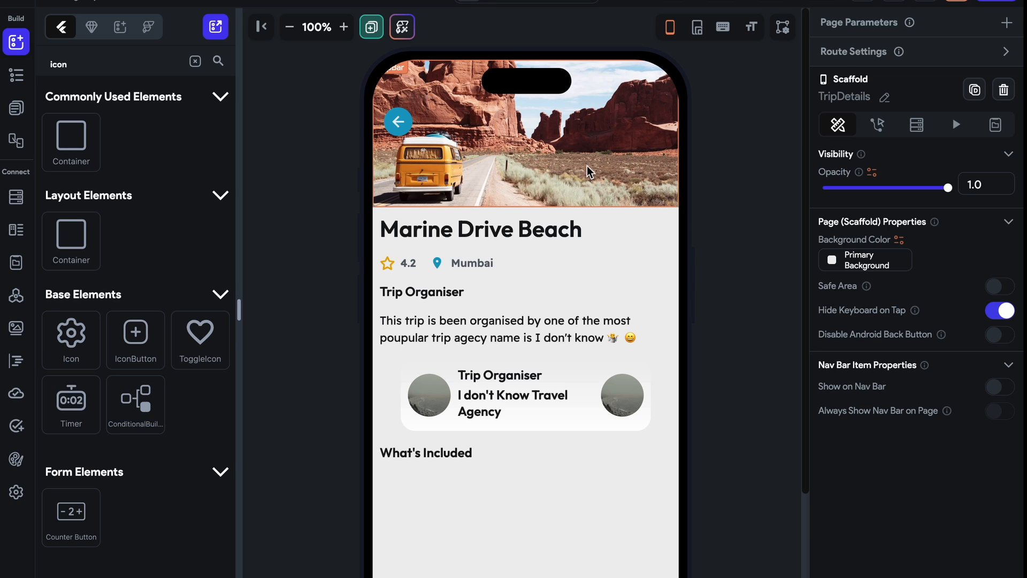
- Duplicate the back IconButton and set the row's main axis alignment to space between
click(400, 121)
key(super+d)
click(508, 116)
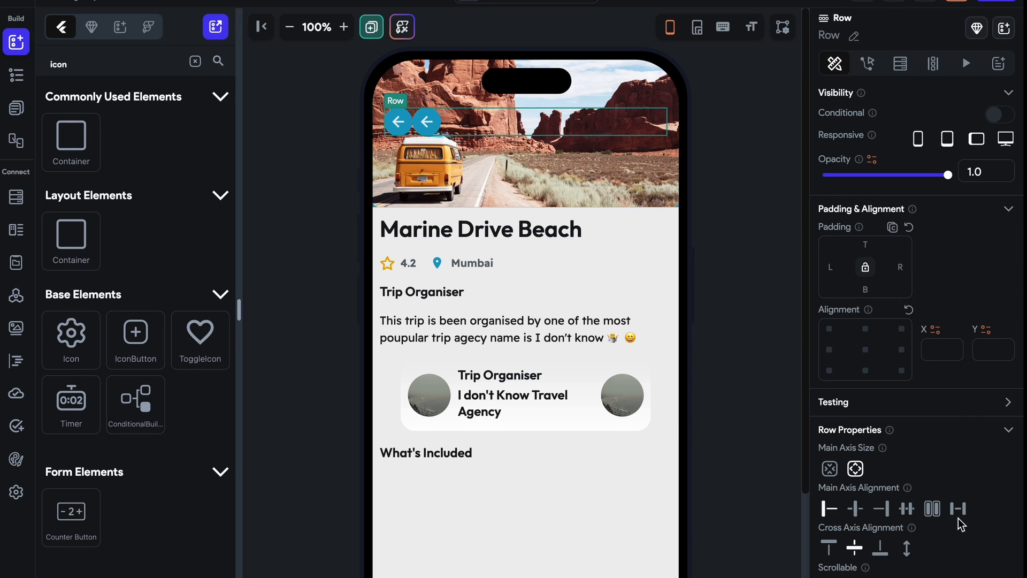
click(958, 511)
- Set the fill color of the duplicated IconButton at the row's right end to Secondary Background
click(655, 123)
click(834, 570)
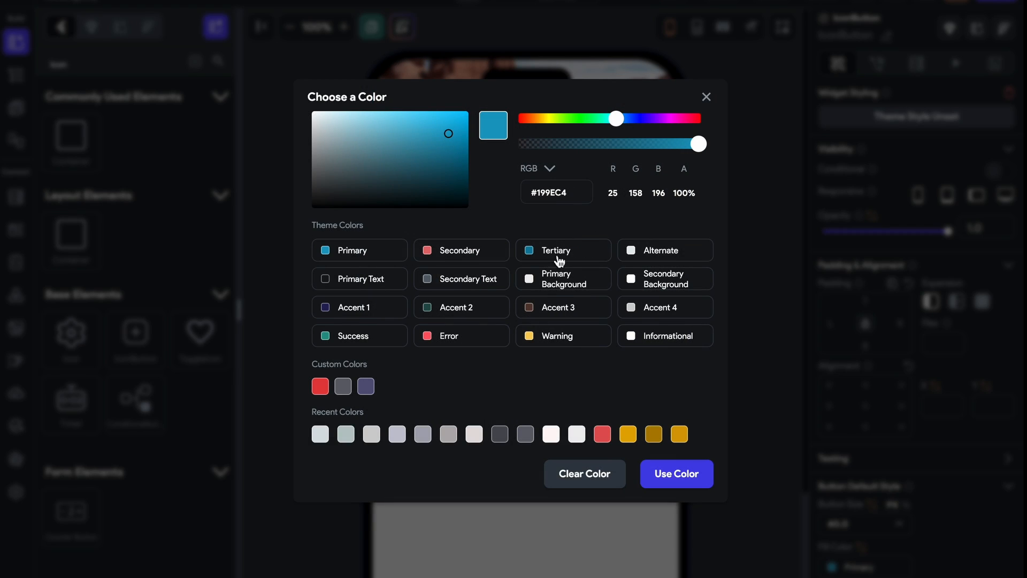
click(629, 284)
click(743, 224)
- Set the left IconButton's fill color to Secondary Background and clear its border color
click(399, 122)
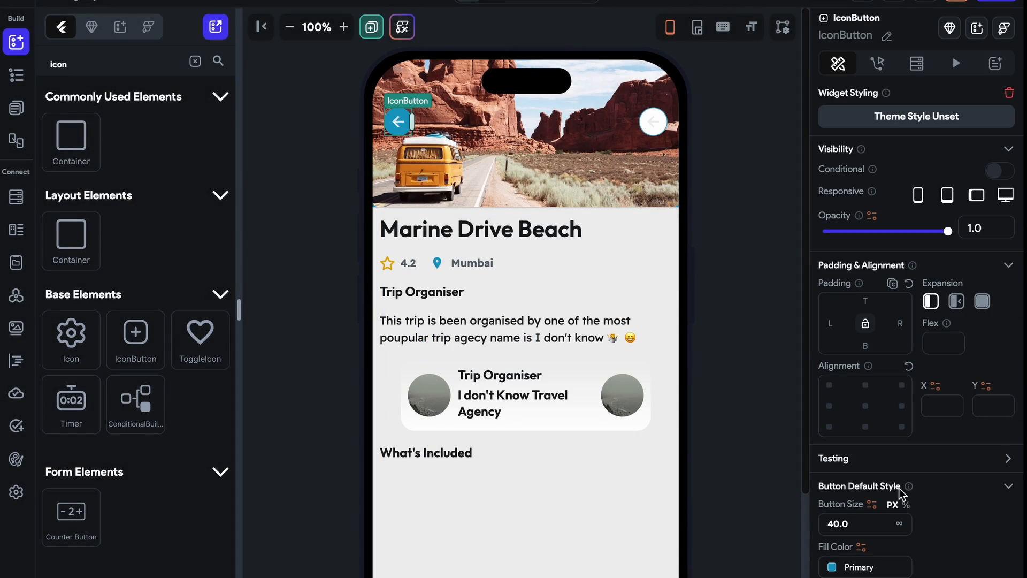
click(835, 570)
click(632, 283)
scroll(858, 462, down, 2)
click(833, 510)
click(588, 476)
- Set the left IconButton's icon color to Primary Text
scroll(910, 374, down, 4)
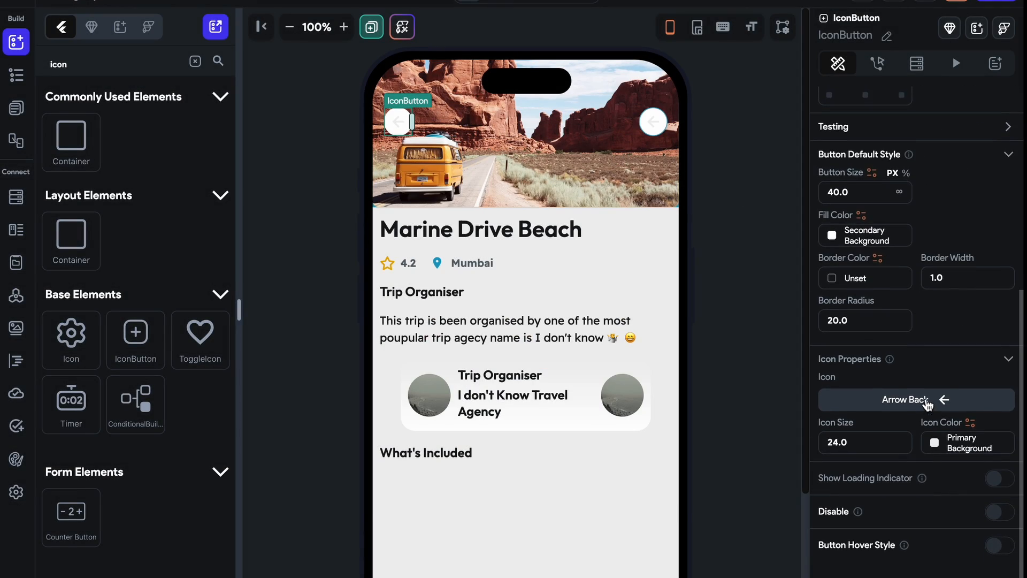
click(917, 400)
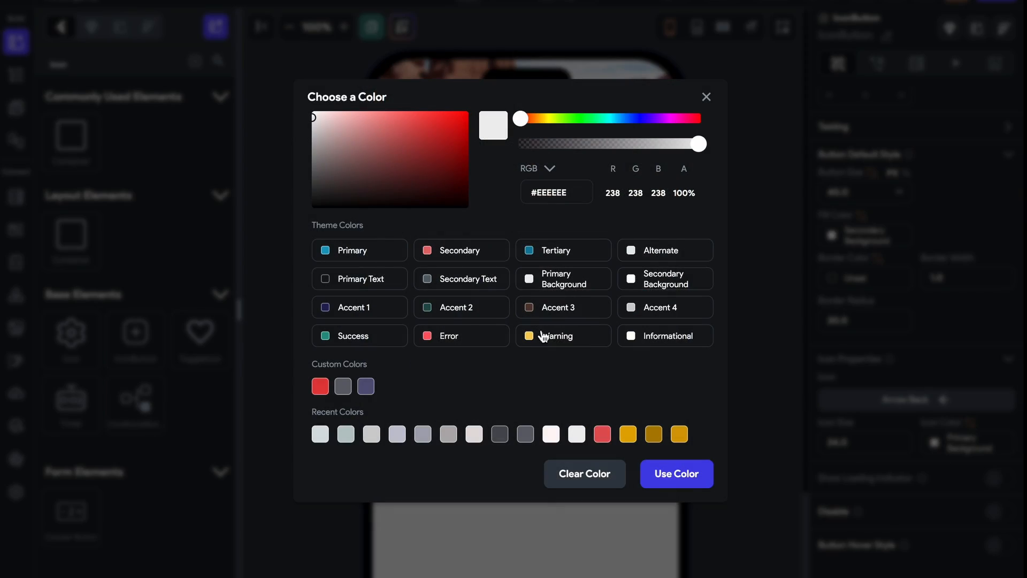
click(321, 248)
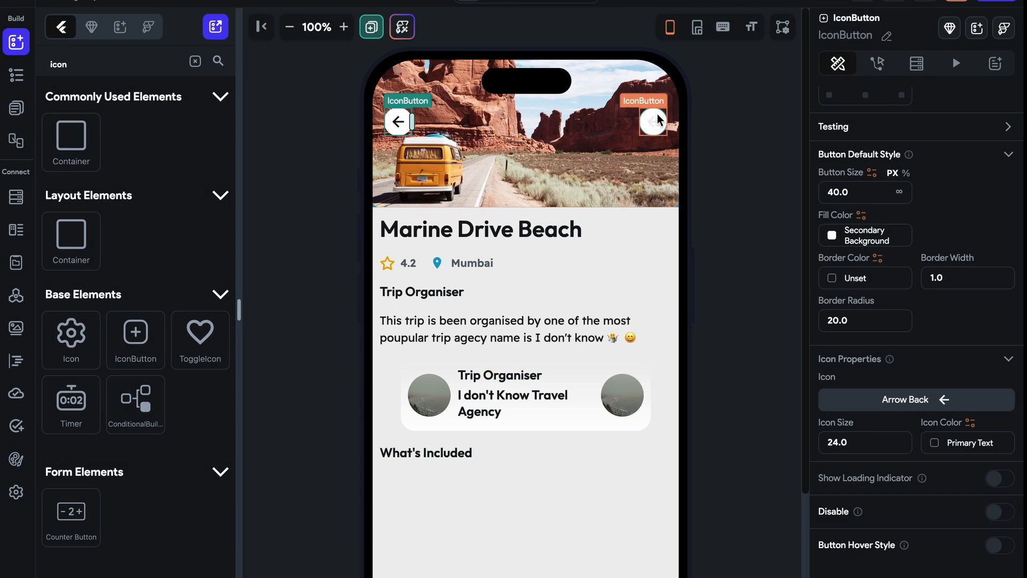
- Clear the right IconButton's border color and set its icon color to Primary Text
click(831, 276)
click(589, 479)
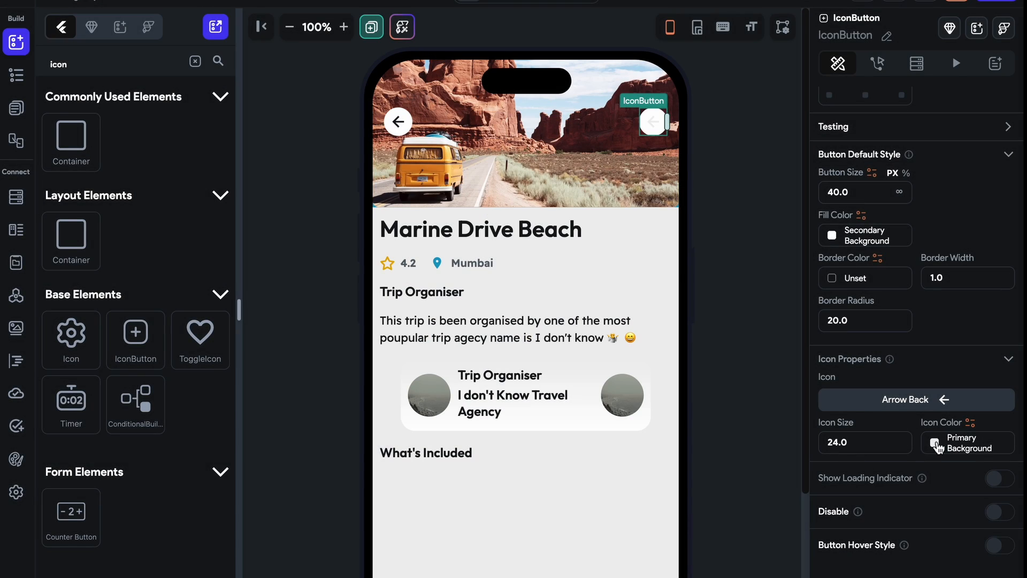
click(935, 443)
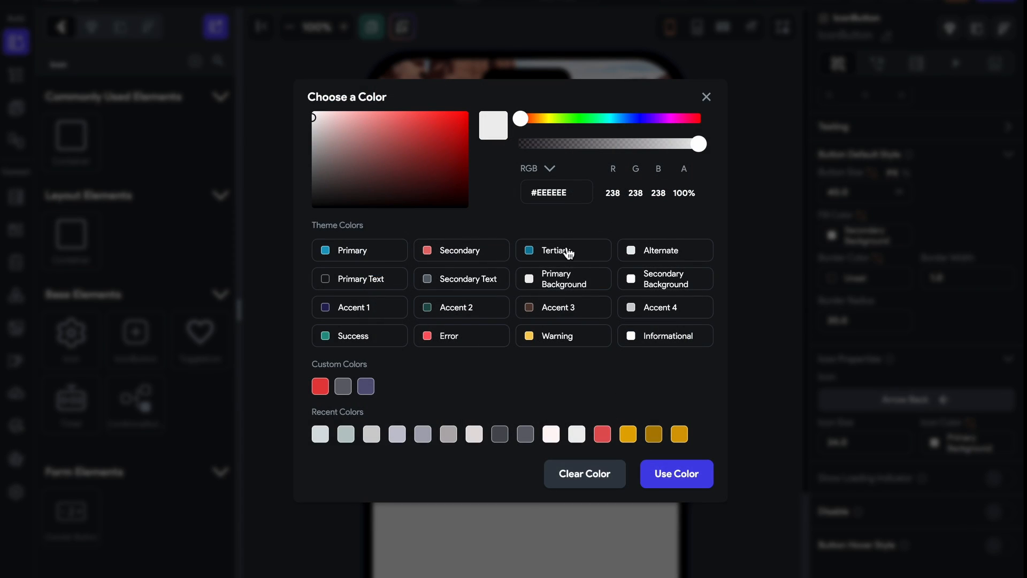
click(364, 280)
- Search the icon library for "share" and change the right IconButton's icon to a share symbol
click(902, 401)
text(share)
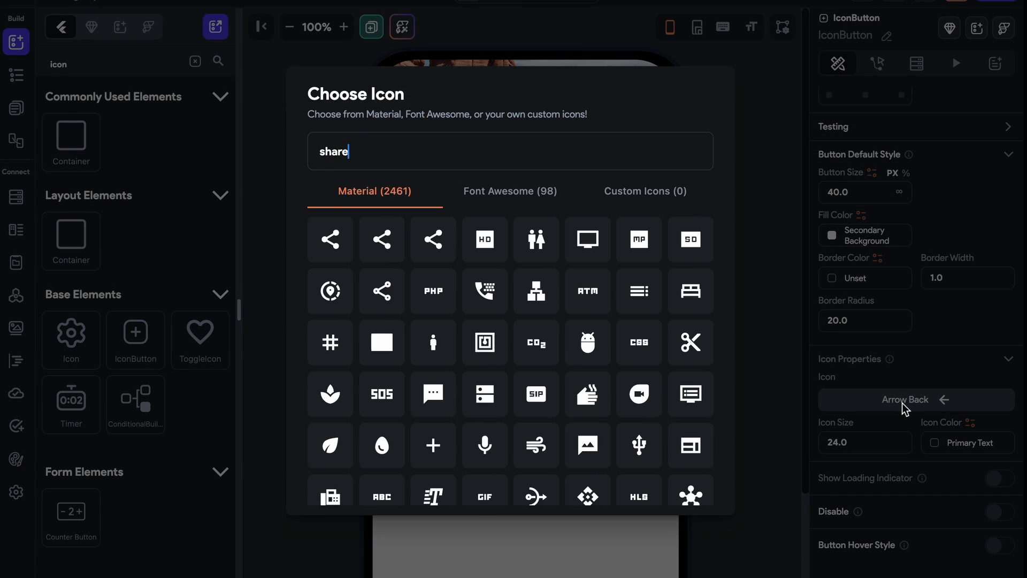
click(396, 251)
click(749, 251)
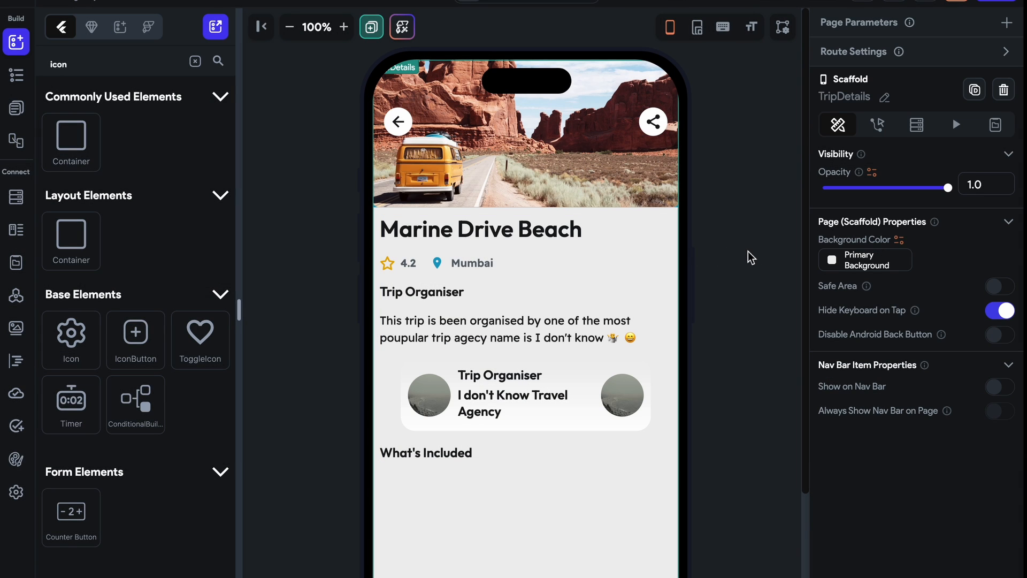
- Set the content column to not allow scrolling
click(478, 456)
scroll(857, 530, down, 3)
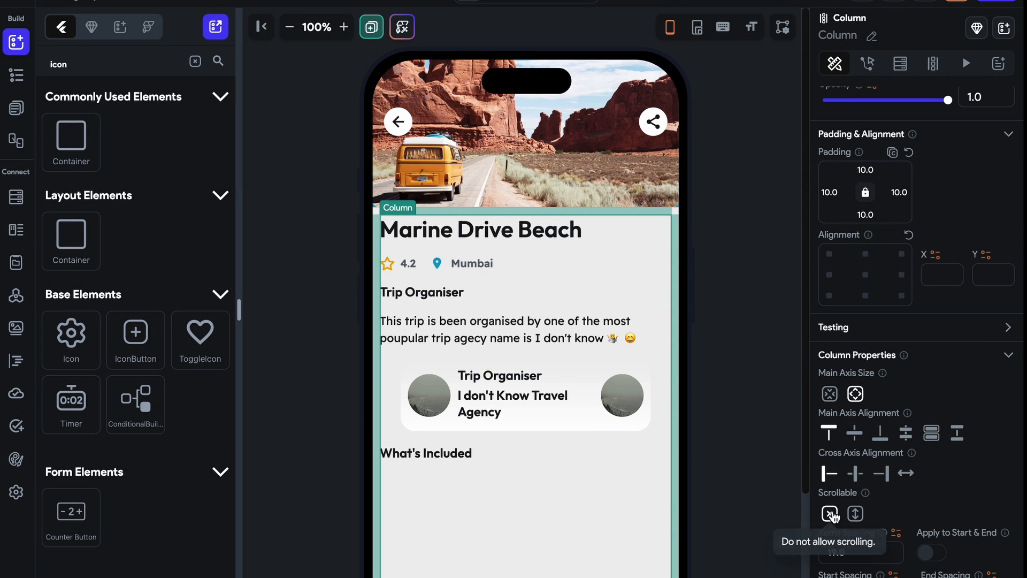
click(830, 514)
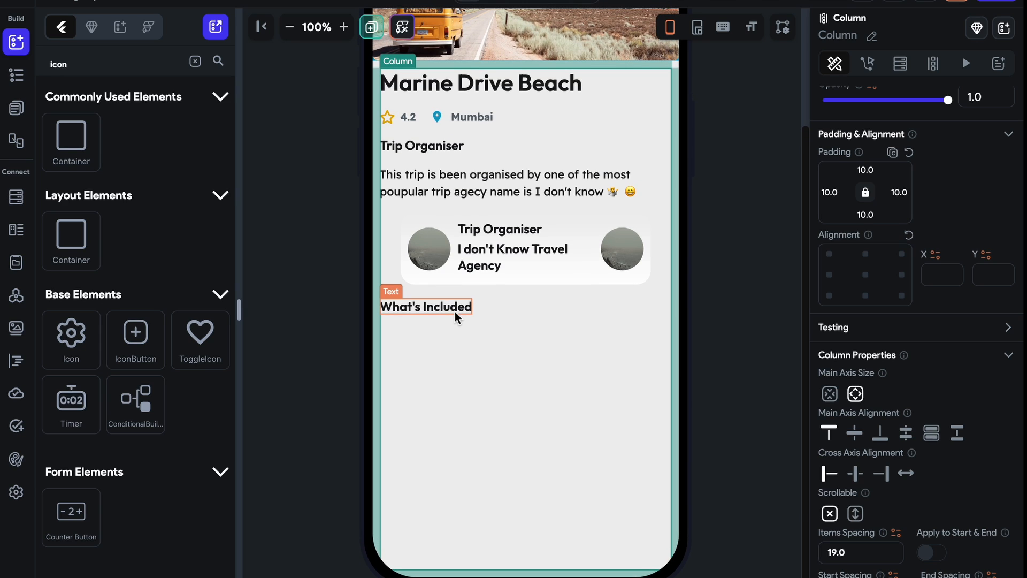
- Increase the font size of the Trip Organiser heading above the description text by 2
click(455, 312)
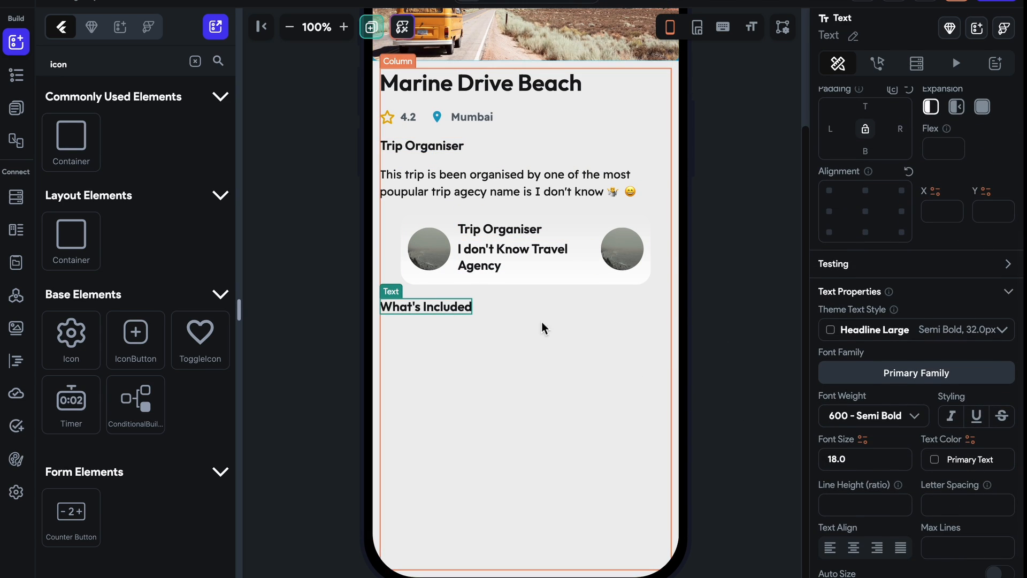
click(442, 151)
click(442, 152)
click(875, 575)
key(Up)
key(Up)
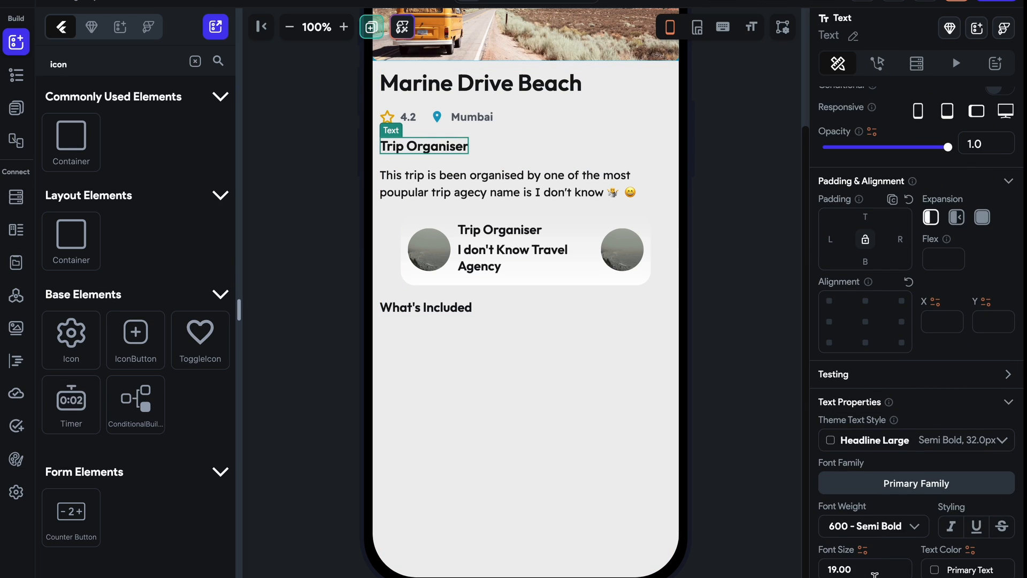
- Increase the What's Included heading's font size by 2 and duplicate the heading
click(449, 312)
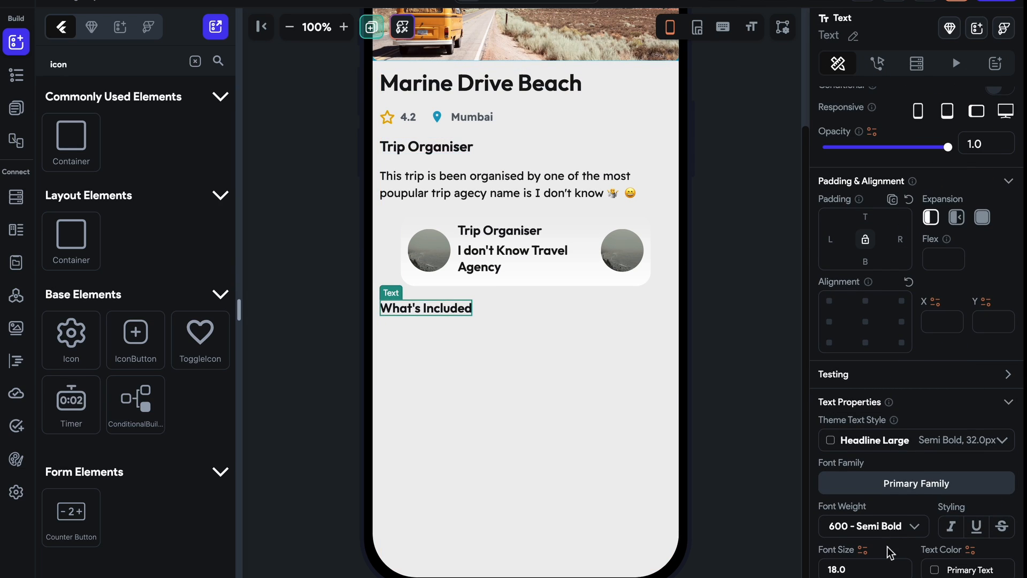
key(Up)
key(Up)
key(ctrl+d)
- Reduce the font size of the lower What's Included copy and change its text to "Transport"
key(Down)
key(Down)
key(Down)
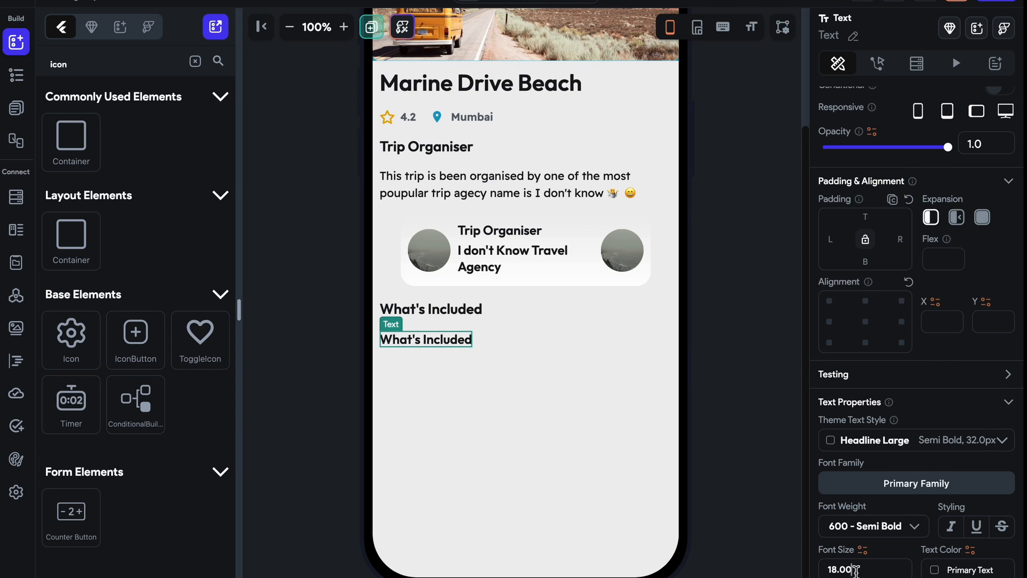
scroll(915, 429, up, 3)
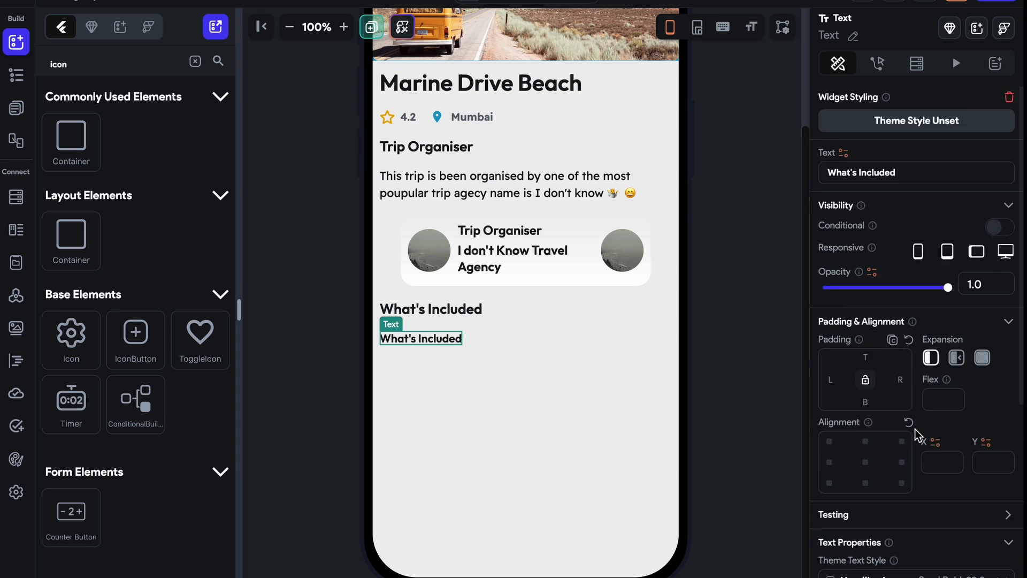
text(Tran)
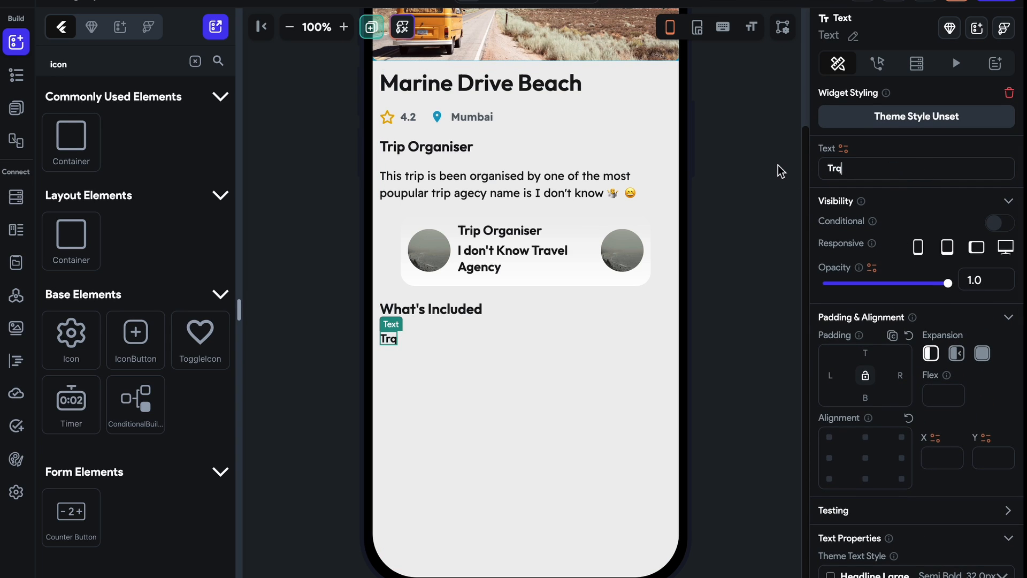
text(sport)
- Add a Row below the Transport text and place a RadioButton inside it
click(195, 61)
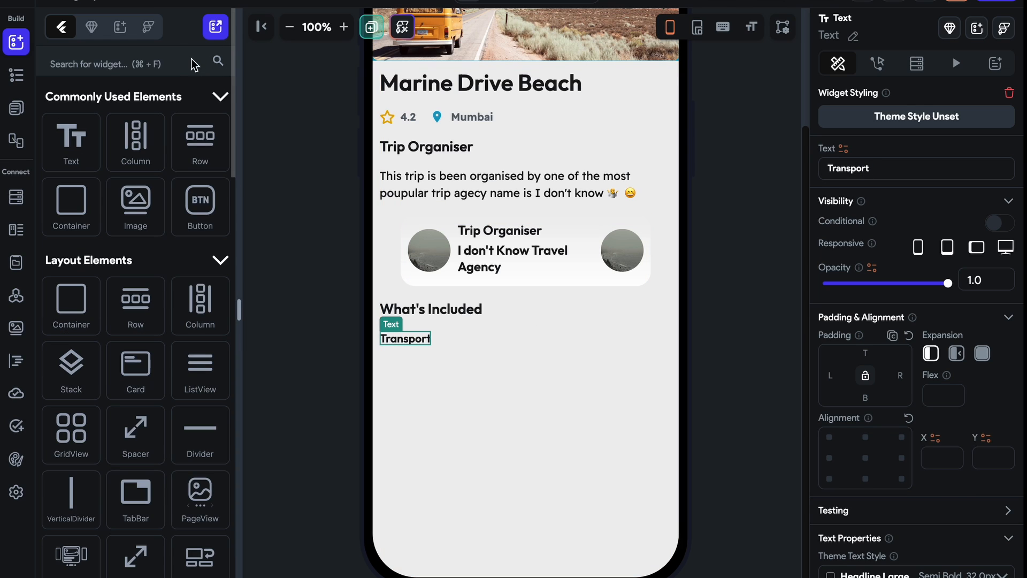
click(208, 158)
click(127, 62)
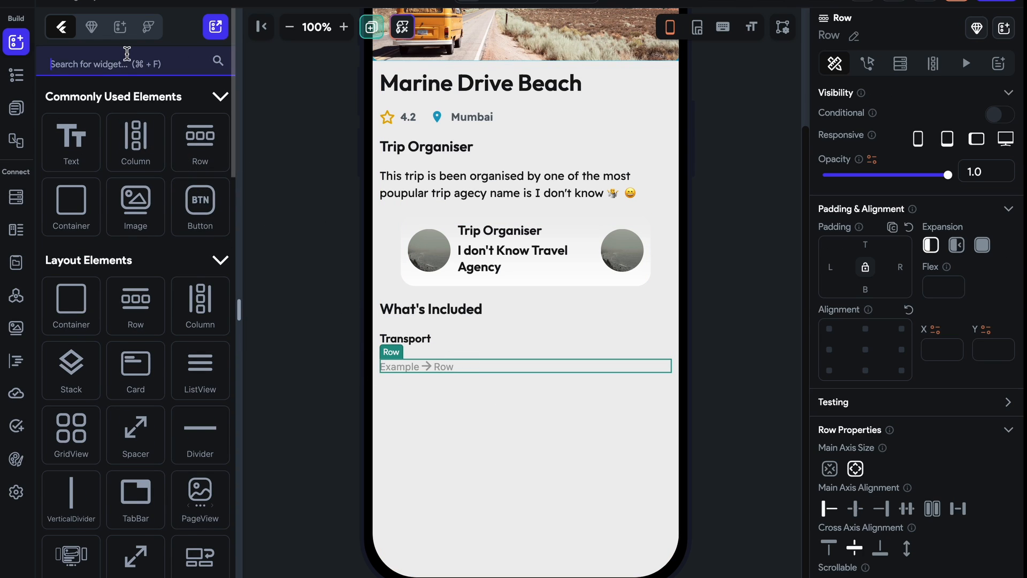
text(choice)
key(BackSpace)
drag(147, 184, 284, 363)
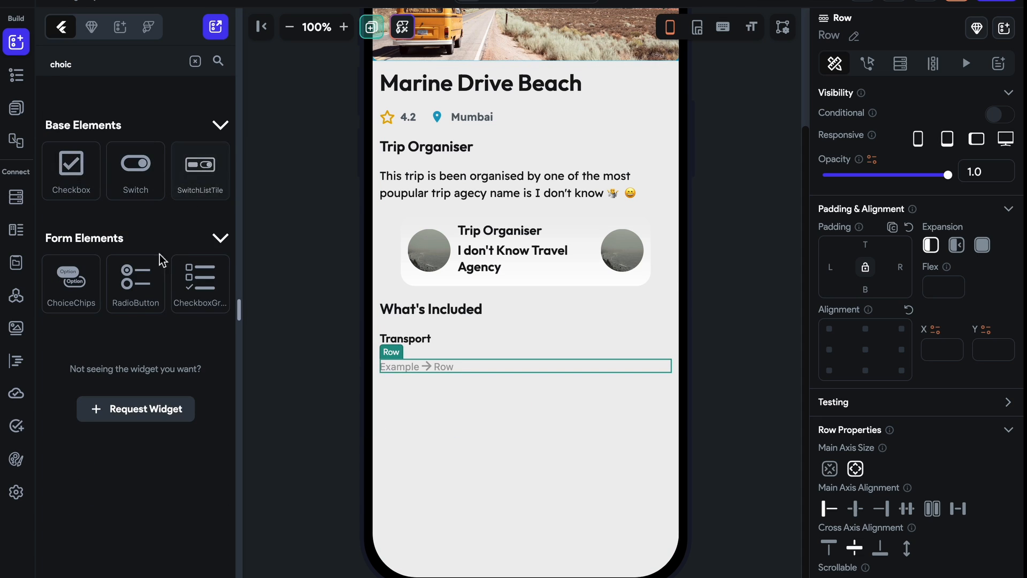
drag(140, 273, 450, 367)
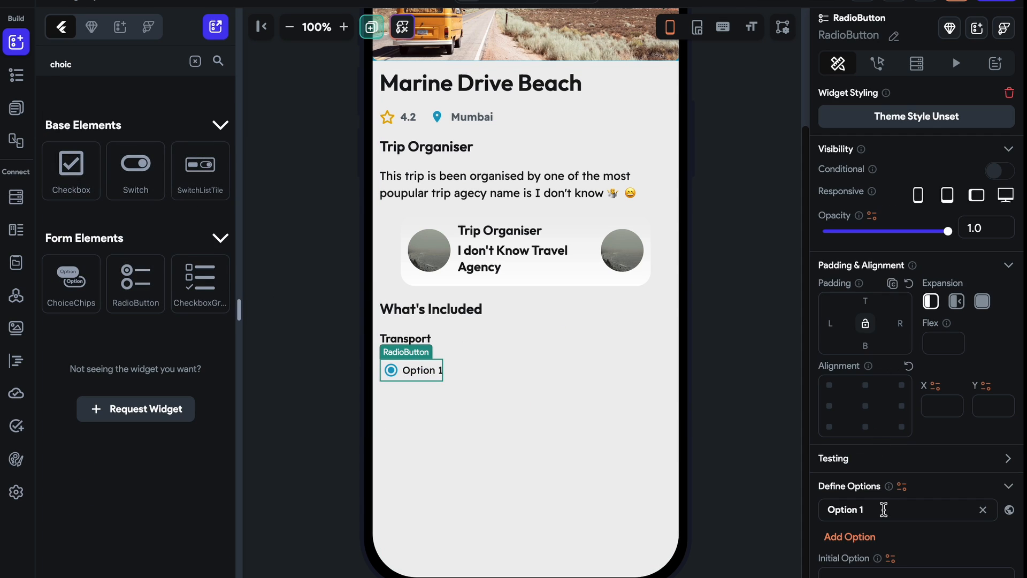
- Add a blank second option to the RadioButton and remove both of its defined options
click(876, 541)
scroll(878, 458, down, 5)
click(668, 386)
click(429, 390)
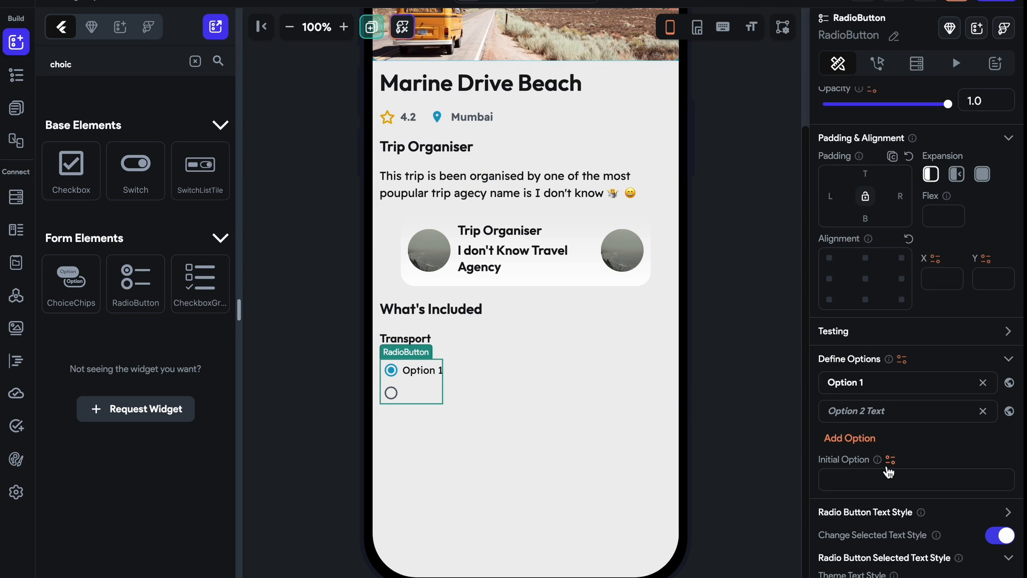
scroll(863, 348, down, 10)
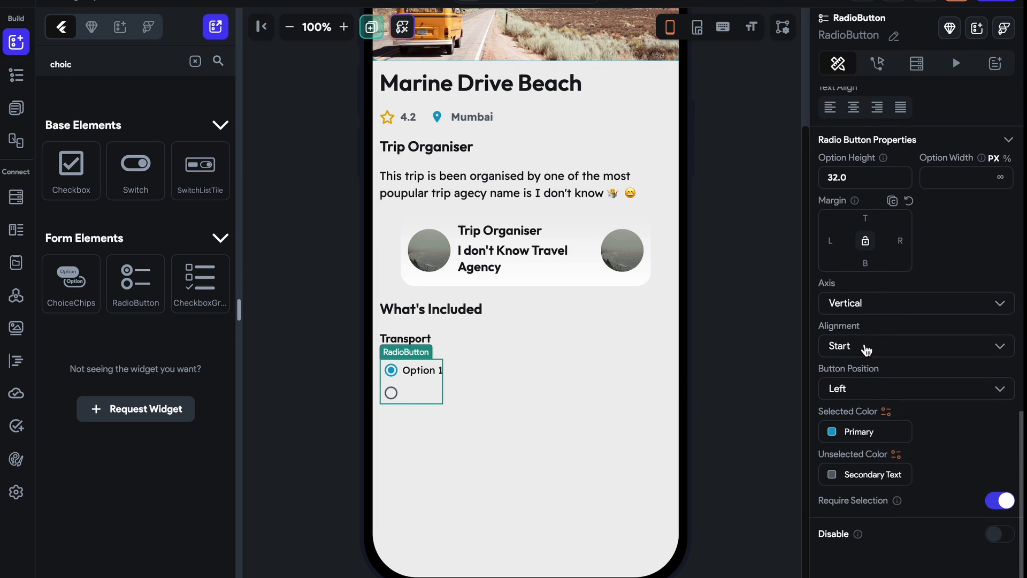
scroll(889, 317, up, 8)
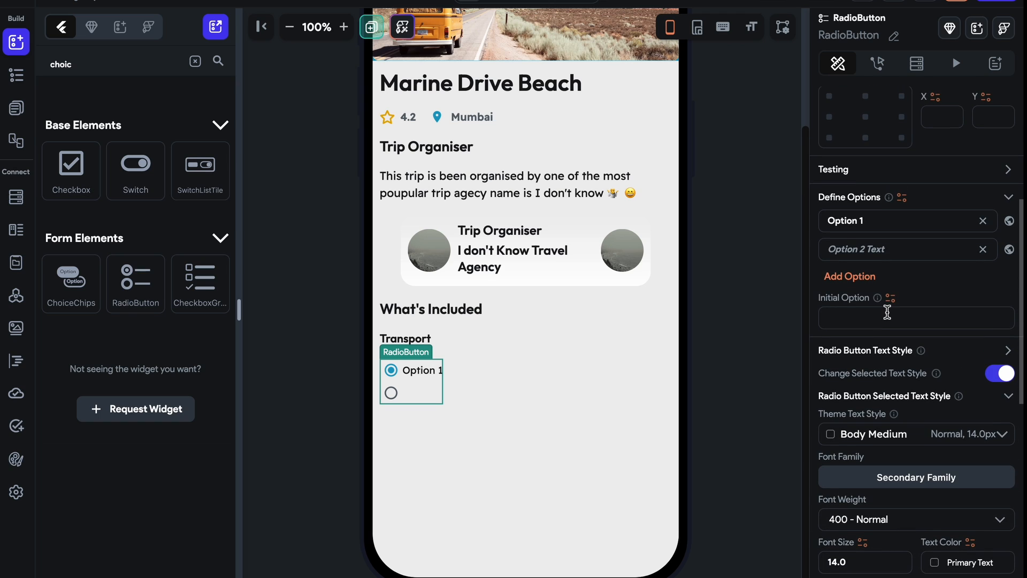
scroll(888, 312, up, 1)
click(983, 250)
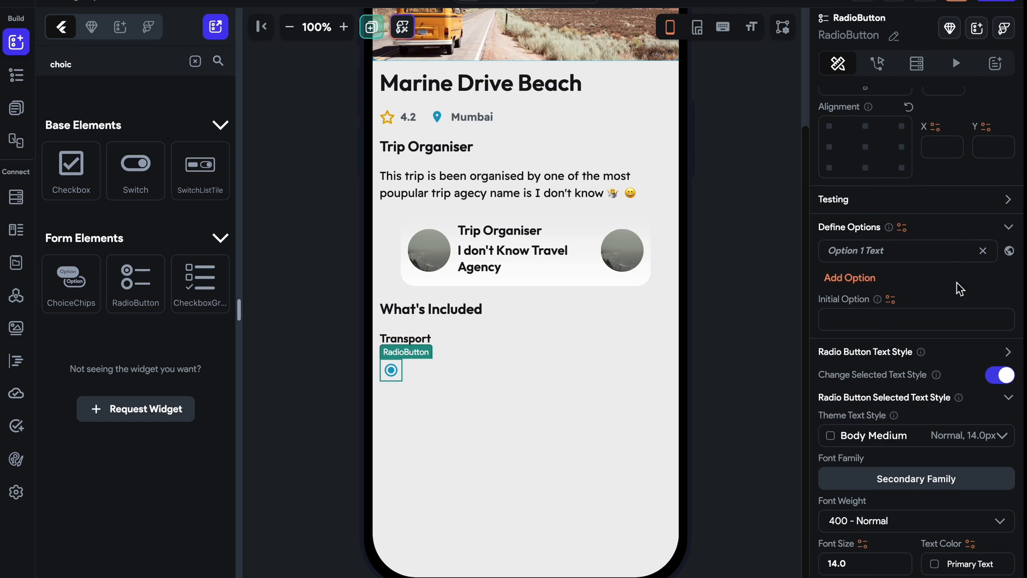
click(983, 250)
- Set the RadioButton's axis to Horizontal
scroll(974, 270, down, 8)
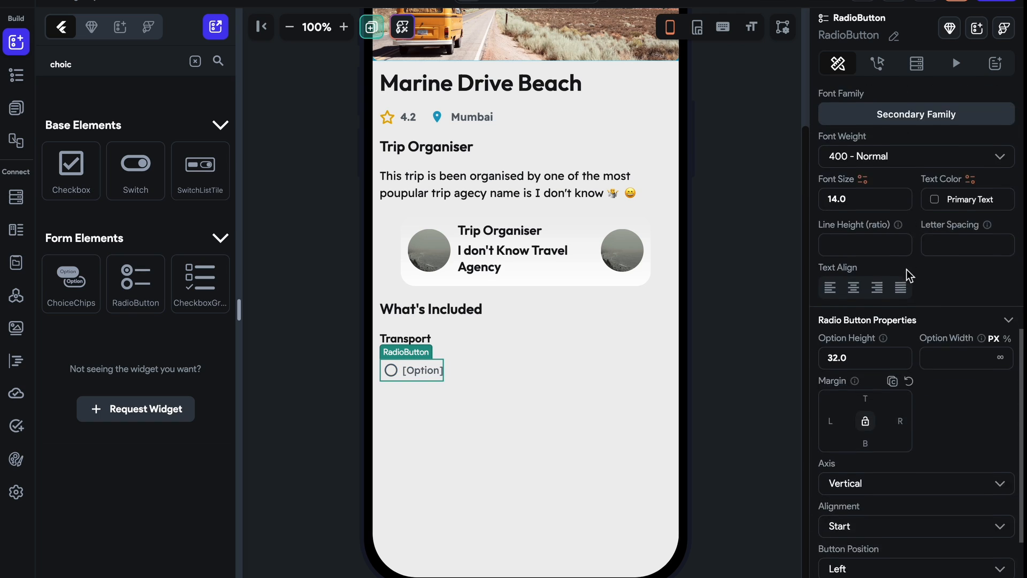
scroll(916, 318, up, 10)
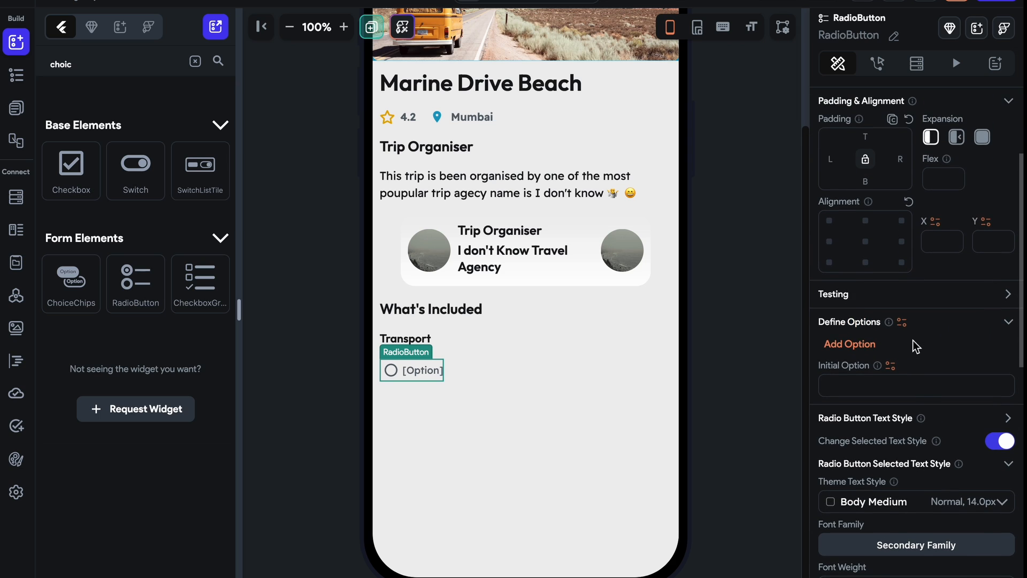
scroll(869, 335, down, 4)
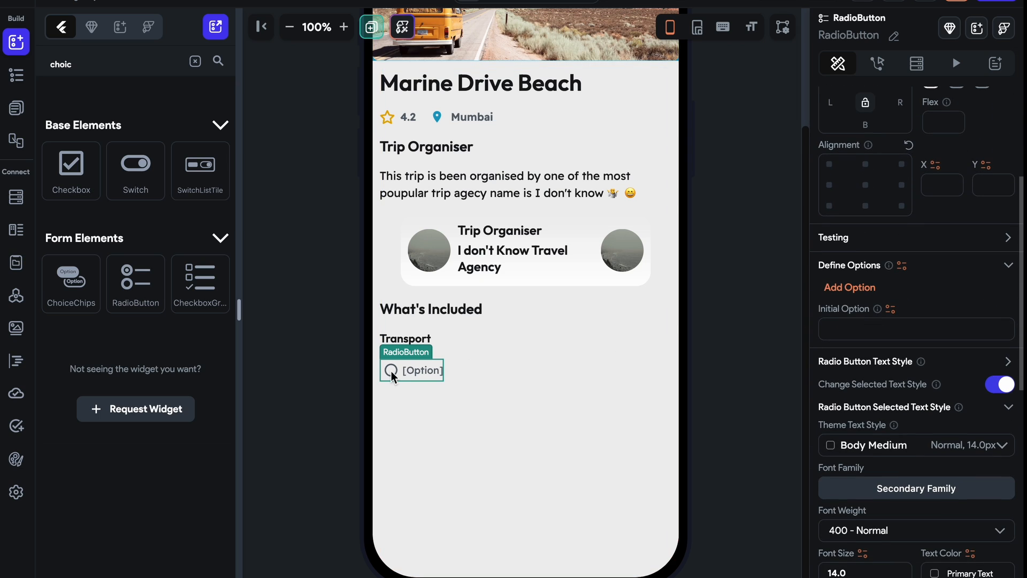
scroll(910, 423, down, 8)
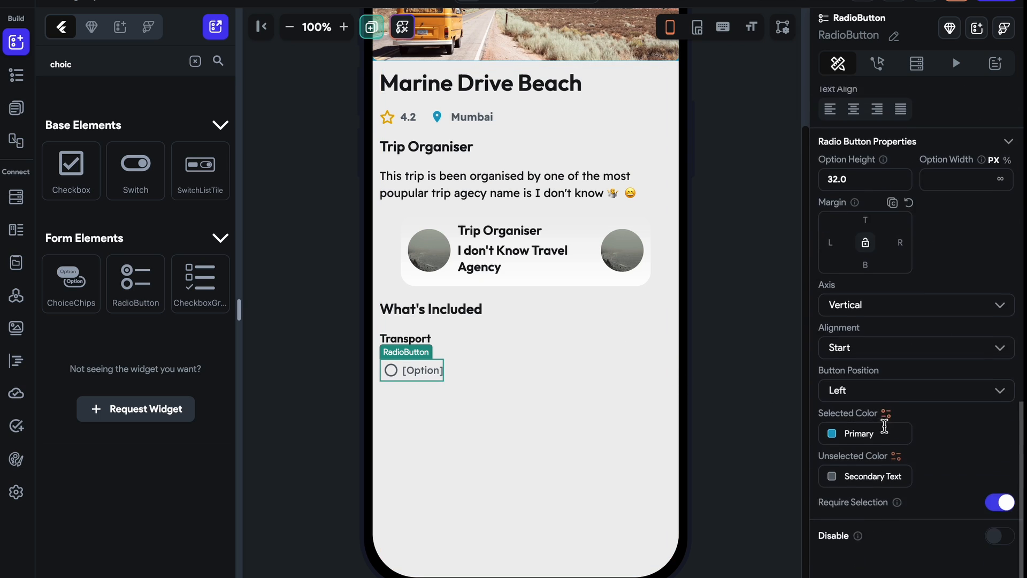
click(888, 321)
click(883, 348)
scroll(856, 481, up, 8)
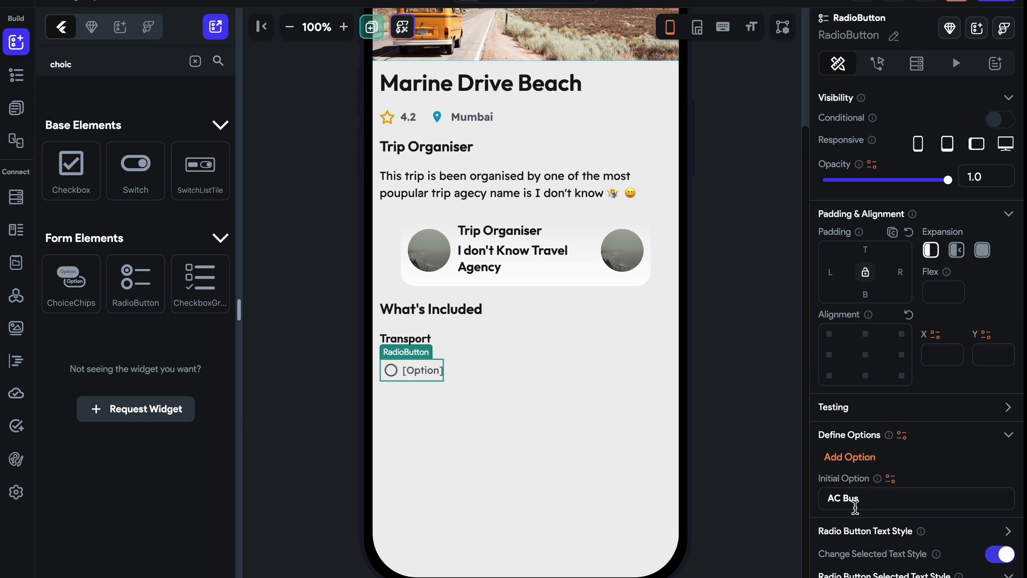
- Define two RadioButton options named "AC Bus" and "Non AC Bus"
click(862, 460)
text(AC Bus)
click(863, 484)
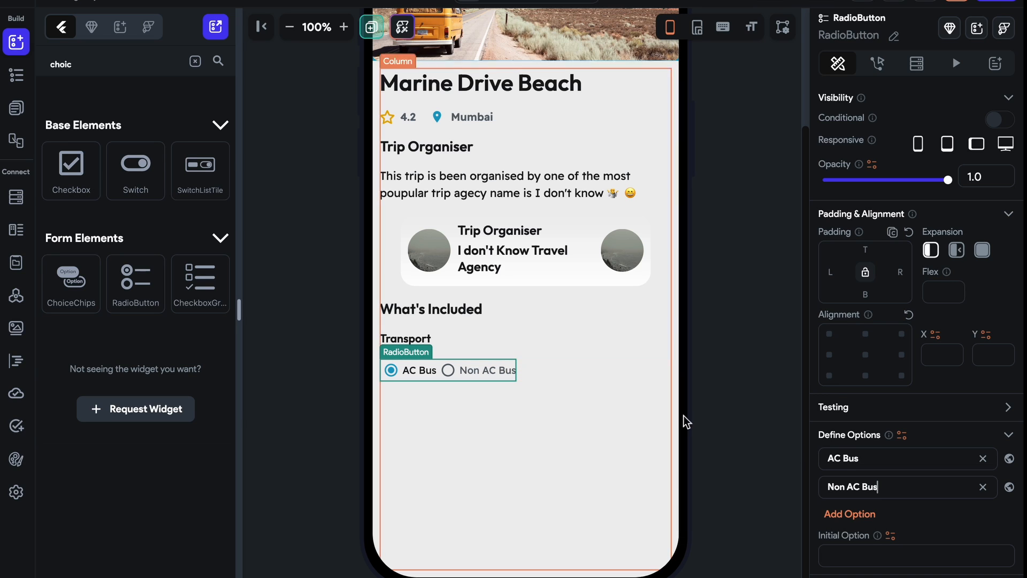
- Choose the Primary theme color as the RadioButton's selected color
scroll(844, 474, down, 6)
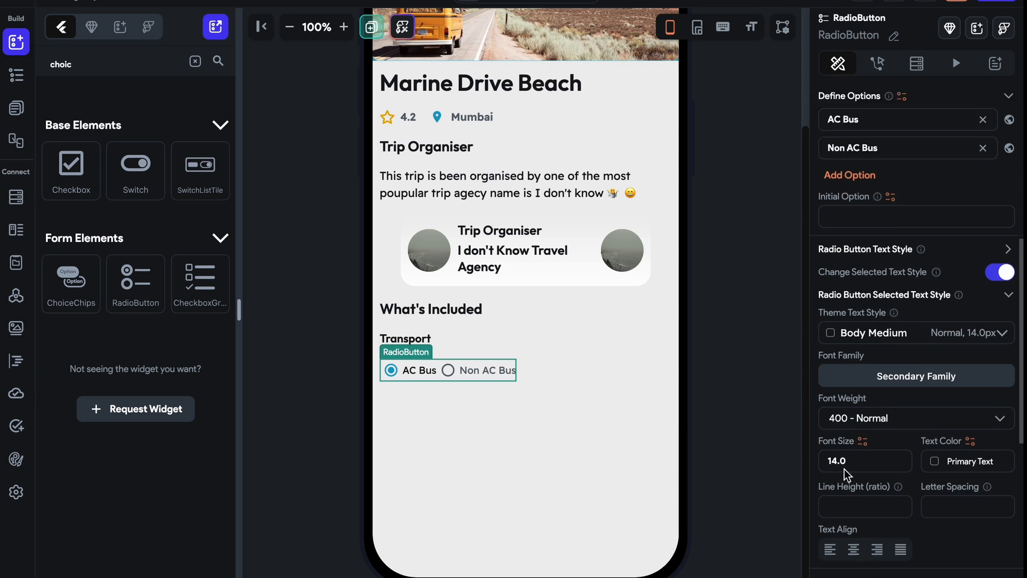
scroll(844, 470, down, 5)
scroll(897, 461, down, 4)
click(856, 434)
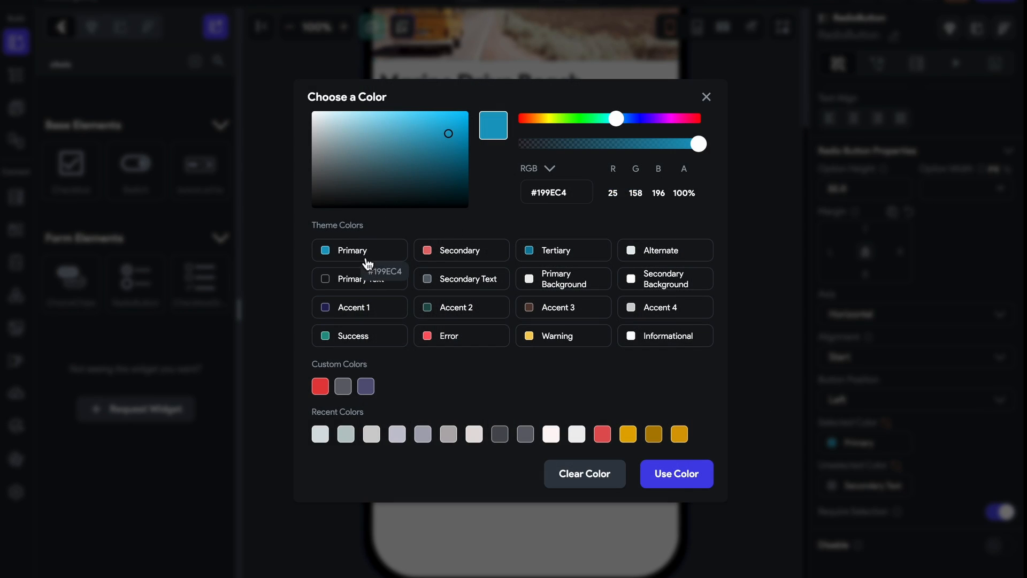
click(380, 254)
click(768, 316)
- Duplicate the Transport text and place the copy below the bus options row
click(544, 374)
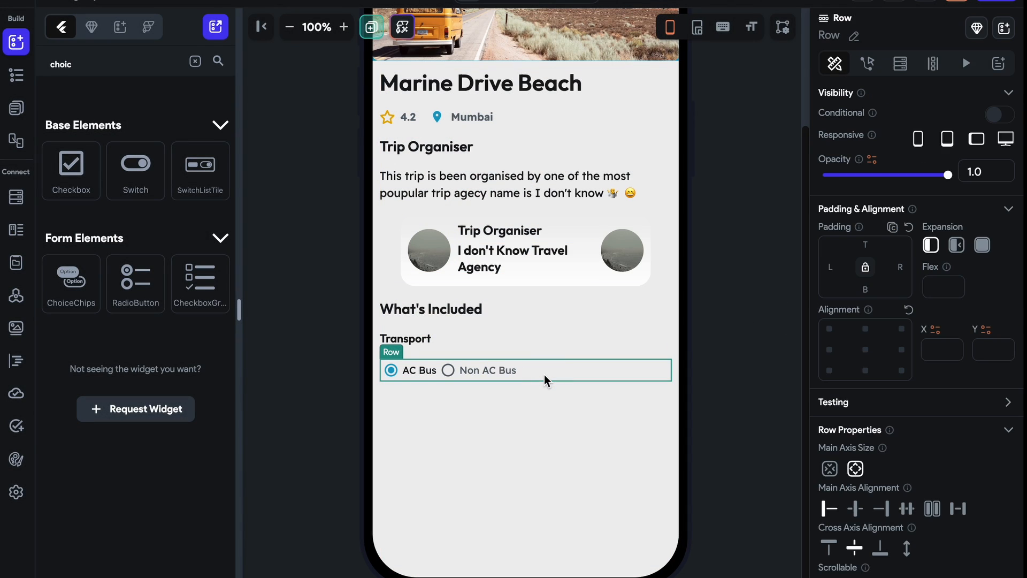
click(418, 339)
key(super+d)
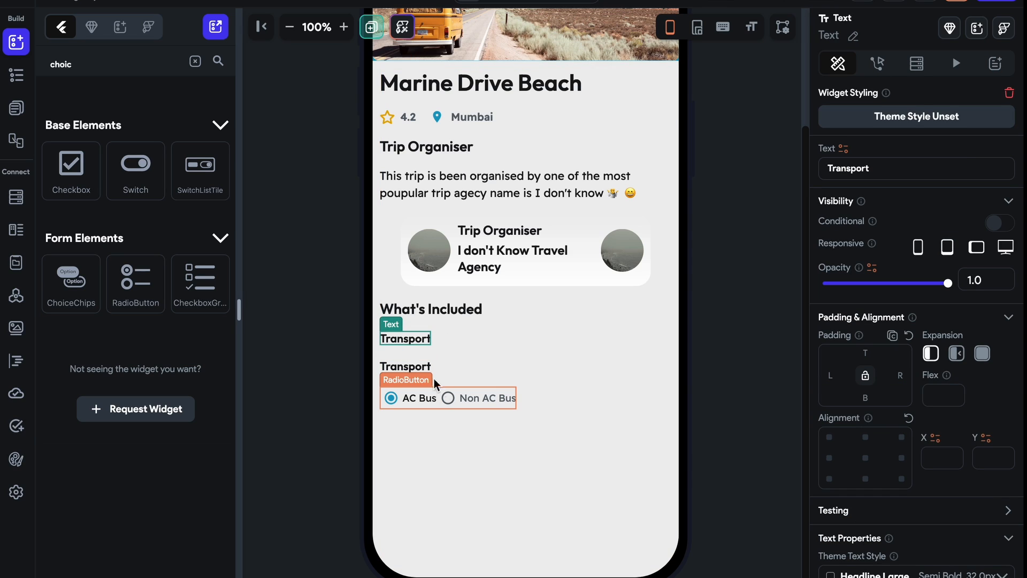
click(417, 372)
drag(416, 374, 426, 400)
- Duplicate the bus options row and place the copy below the second Transport text
click(542, 373)
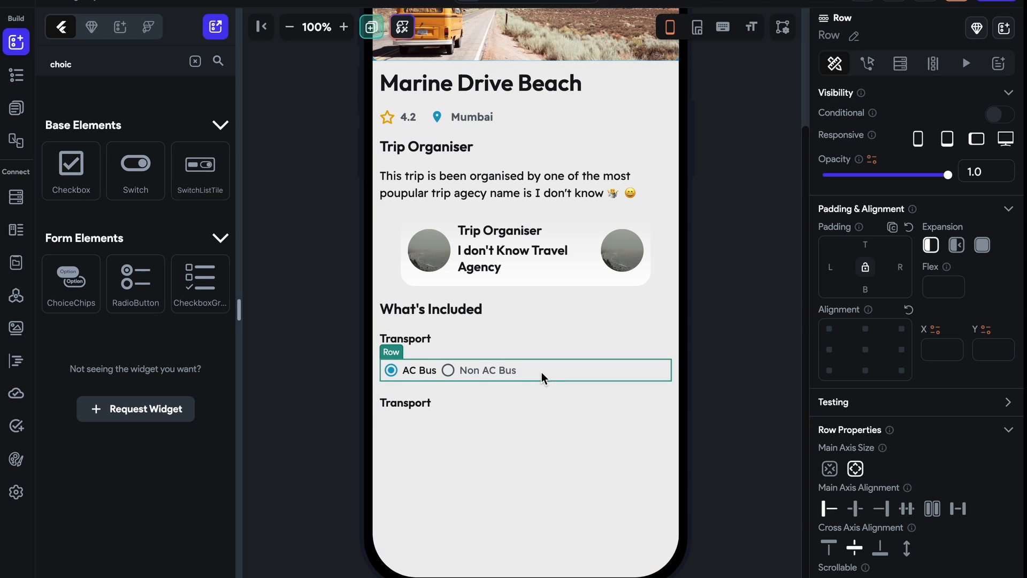
key(super+d)
drag(550, 412, 392, 431)
- Rename the lower RadioButton's two options to "Luxury" and "Delux"
click(392, 432)
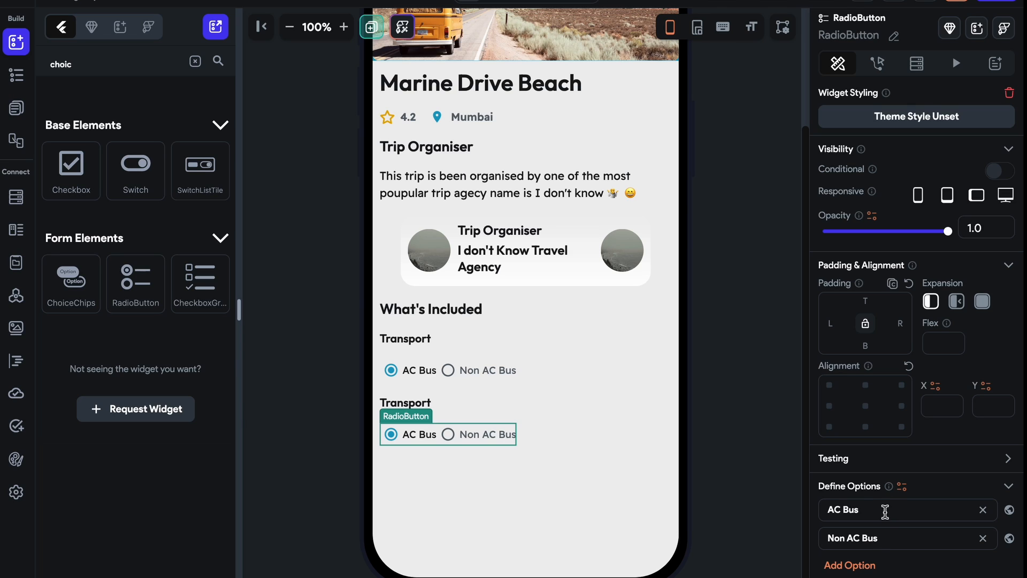
text(Luxus)
key(BackSpace)
text(ry)
click(872, 546)
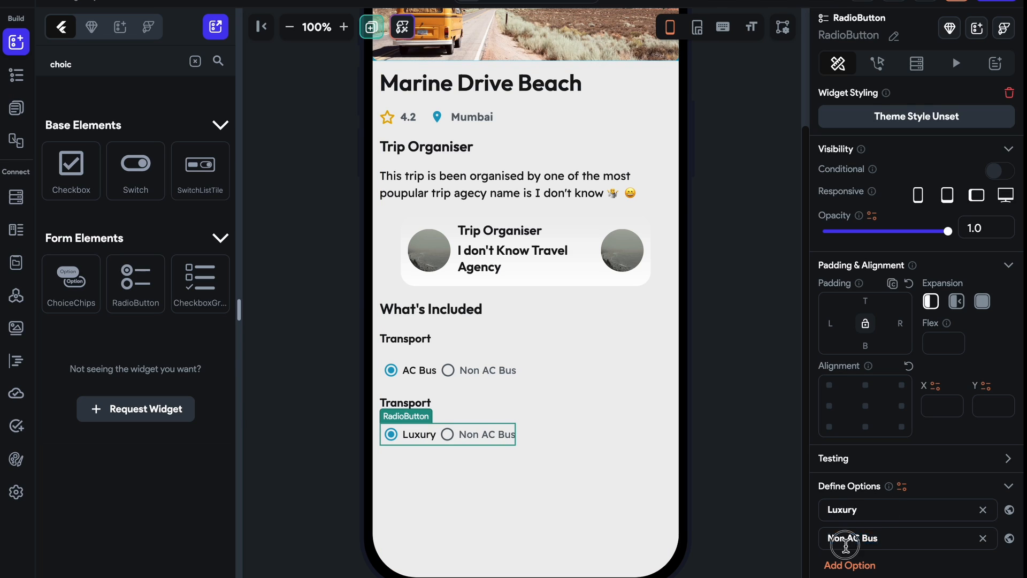
key(BackSpace)
text(Del)
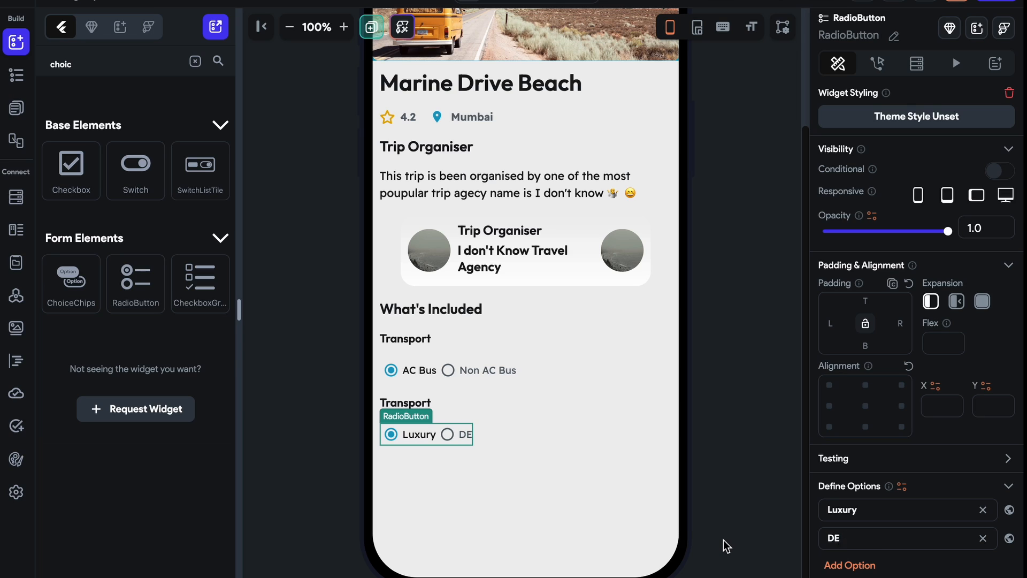
text(ux)
- Add "Single Bed" and "Double Bed" as further options of the lower RadioButton
click(865, 570)
text(Single Bed)
scroll(863, 536, down, 3)
click(852, 440)
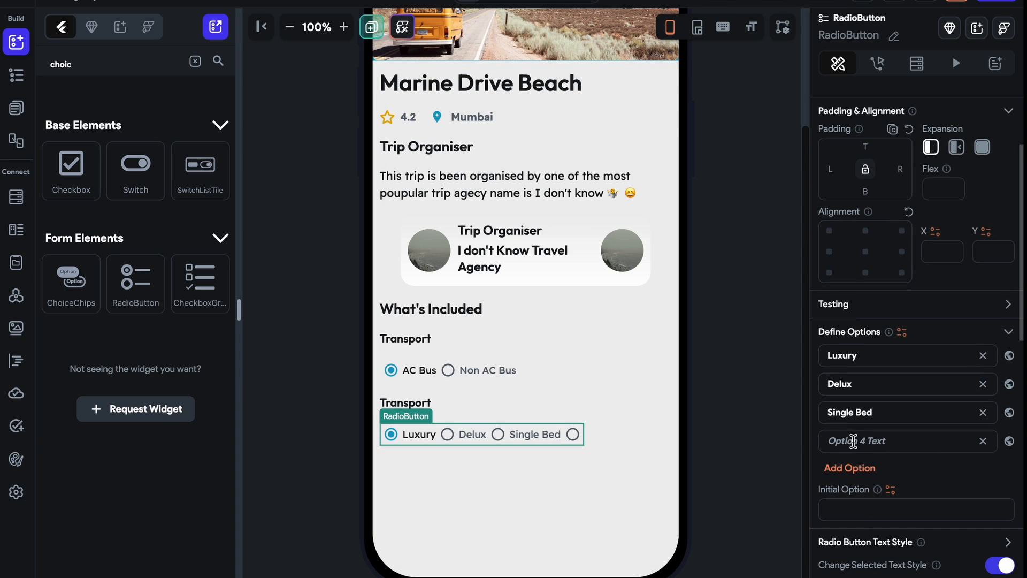
text(Duble Bed)
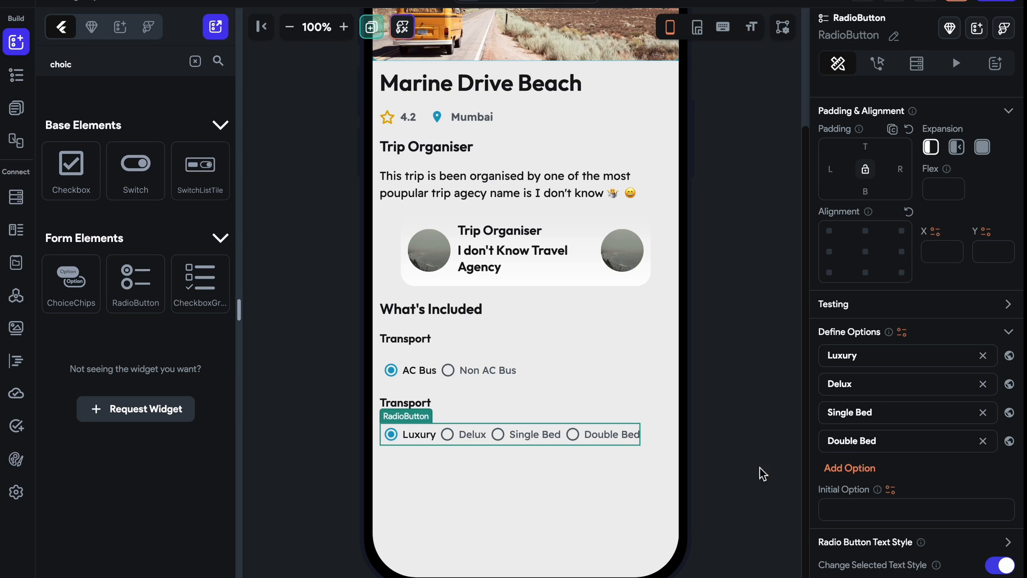
- Add a Wrap at the end of the content column and insert an Image into it
click(555, 475)
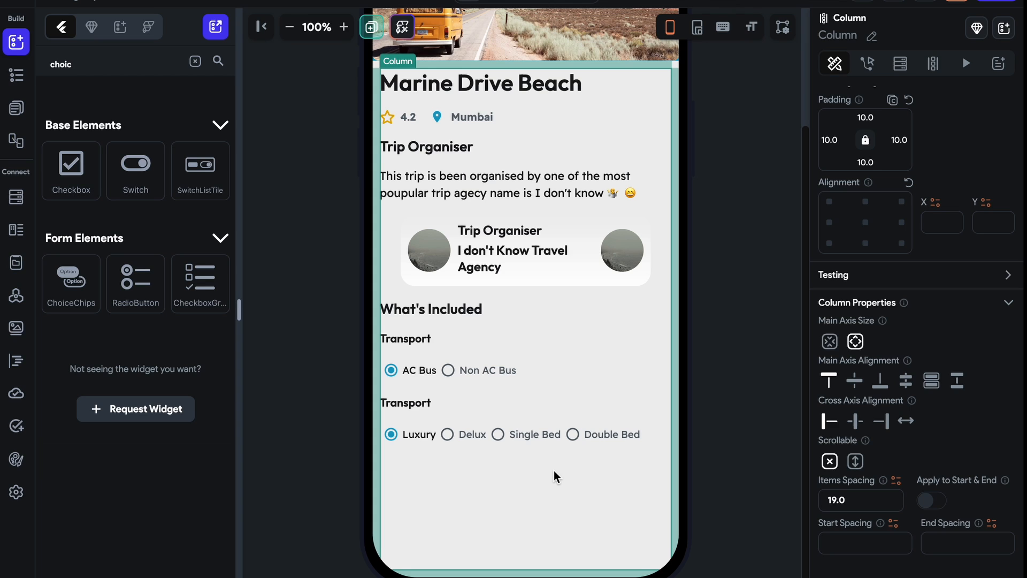
click(196, 61)
text(wrap)
click(70, 158)
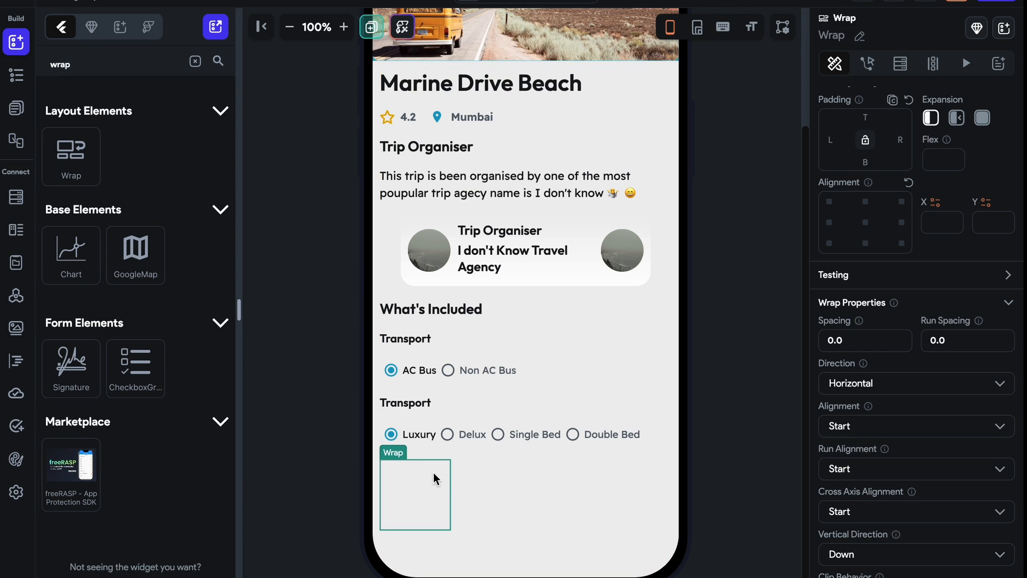
click(195, 61)
drag(136, 203, 421, 479)
- Switch the canvas to the extended page preview, lengthen the page area and set the zoom to 90%
click(663, 26)
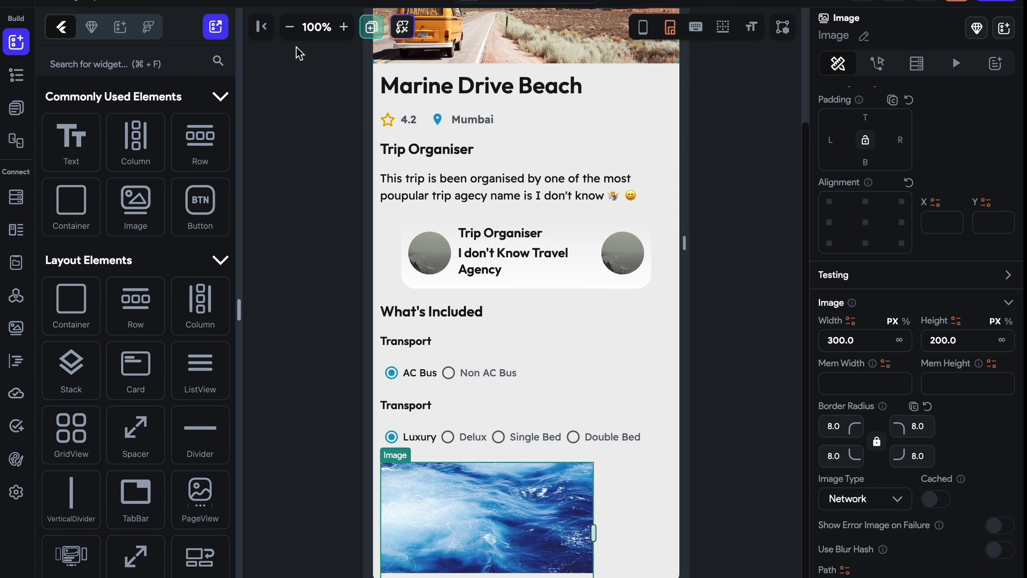
click(293, 29)
click(292, 29)
click(292, 29)
drag(527, 400, 522, 557)
click(347, 32)
click(347, 32)
click(347, 32)
click(347, 32)
click(346, 32)
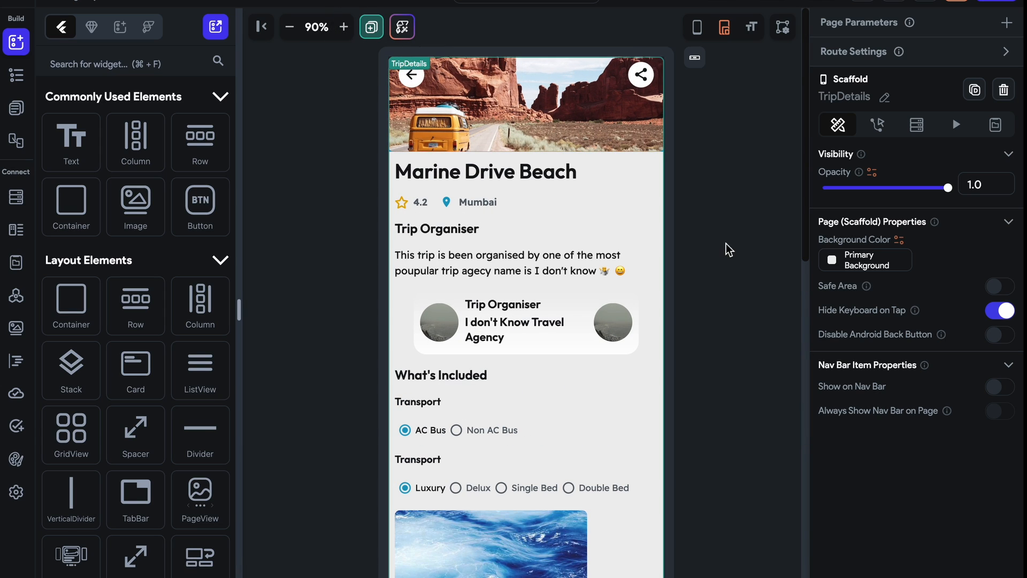
- Resize the image in the Wrap to 113 px wide and 121 px high
scroll(514, 374, down, 3)
click(511, 436)
drag(495, 421, 494, 418)
drag(587, 381, 465, 378)
mouse_move(431, 418)
mouse_down()
mouse_move(431, 409)
mouse_move(435, 419)
mouse_up()
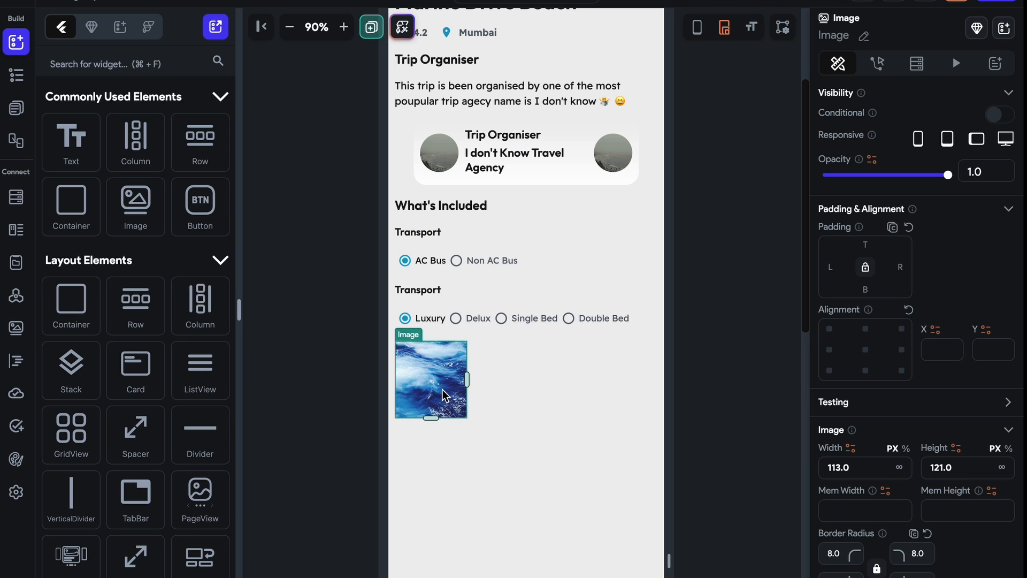
- Duplicate the image inside the Wrap and set the Wrap's spacing to 20
key(super+d)
right_click(498, 395)
click(551, 486)
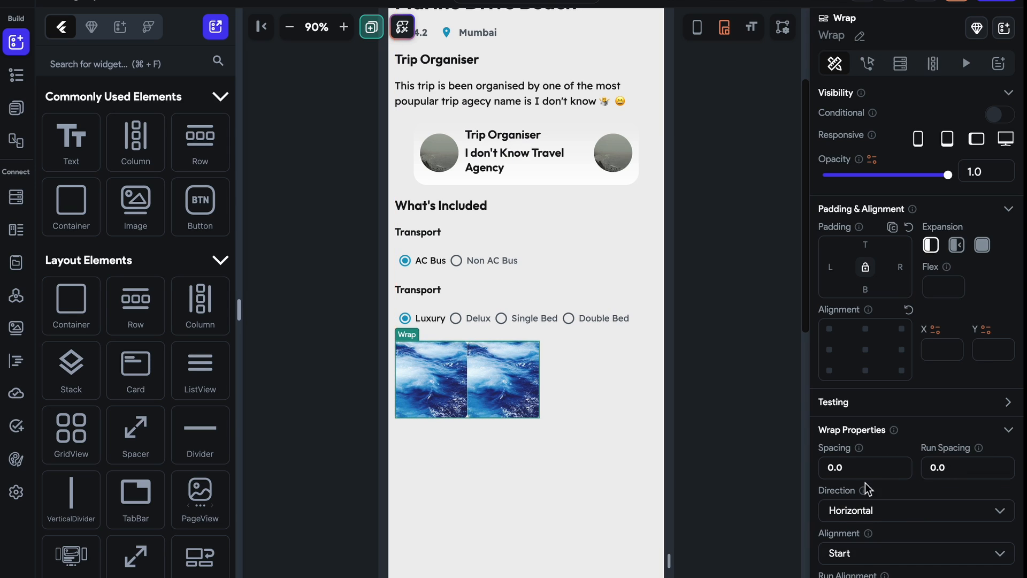
text(0)
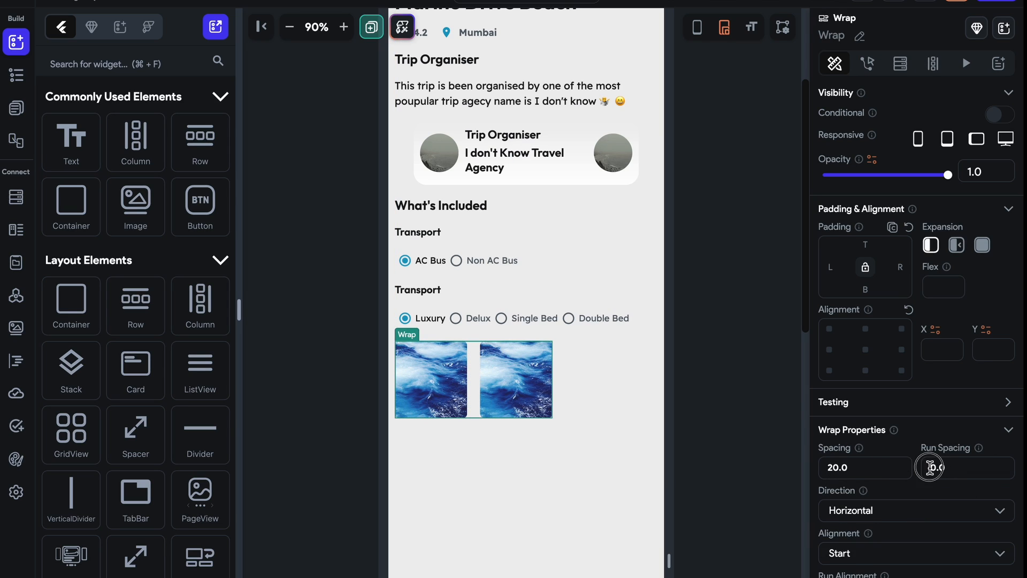
- Enlarge the first image in the Wrap to 165 px wide and 186 px high, and add a third image
click(488, 370)
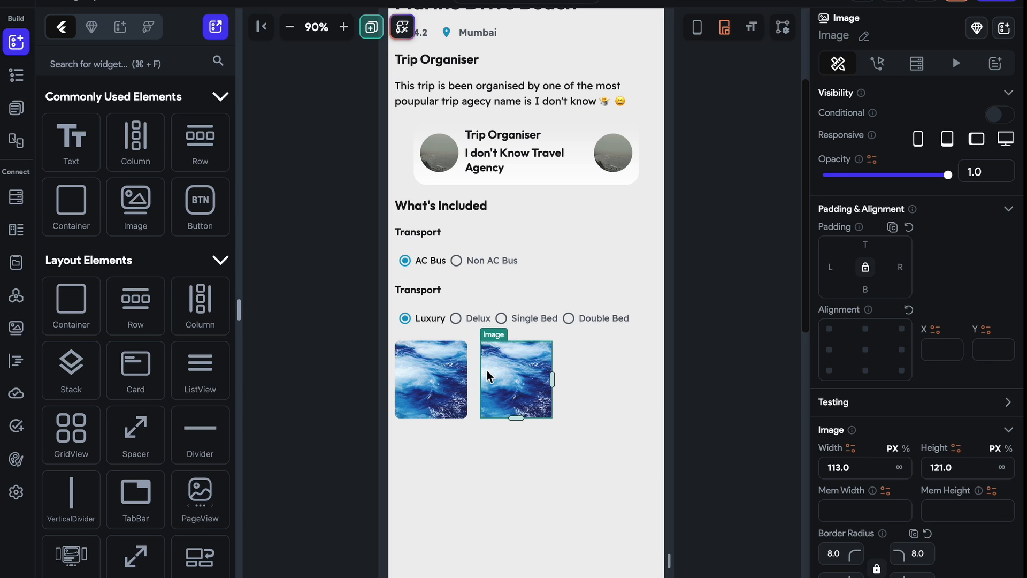
click(443, 388)
drag(437, 421, 459, 460)
drag(468, 400, 500, 402)
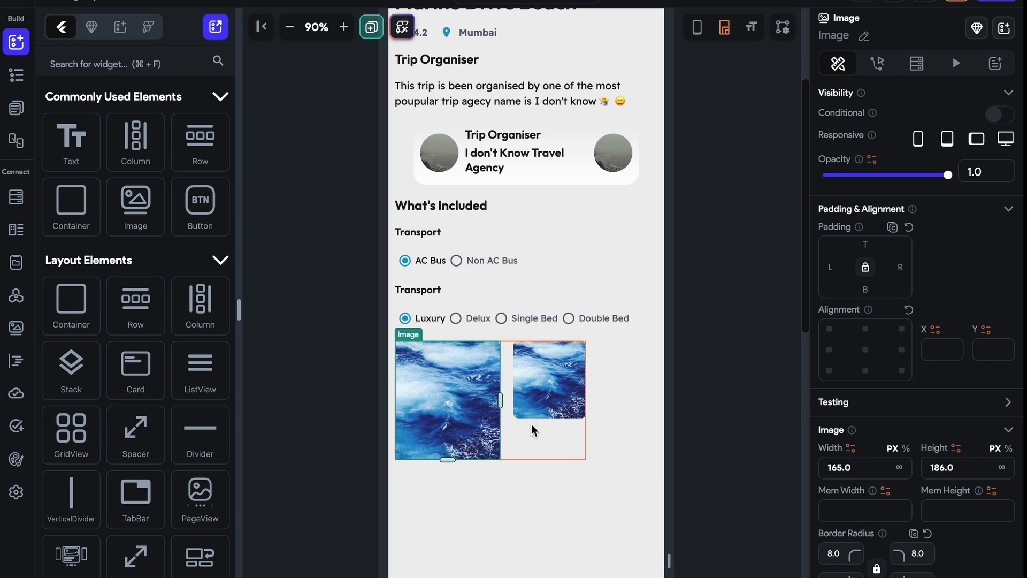
click(547, 434)
click(542, 393)
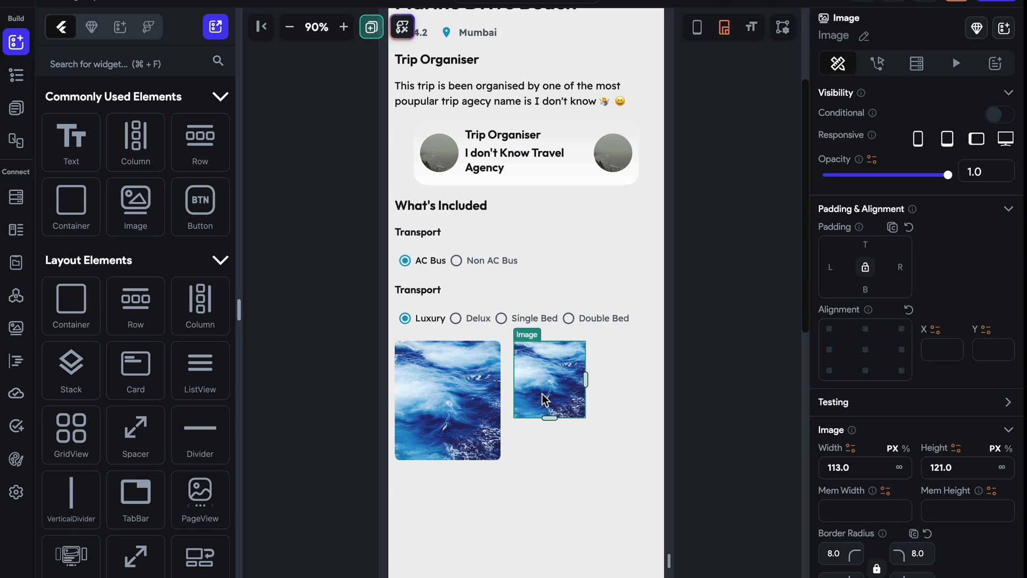
drag(542, 394, 573, 481)
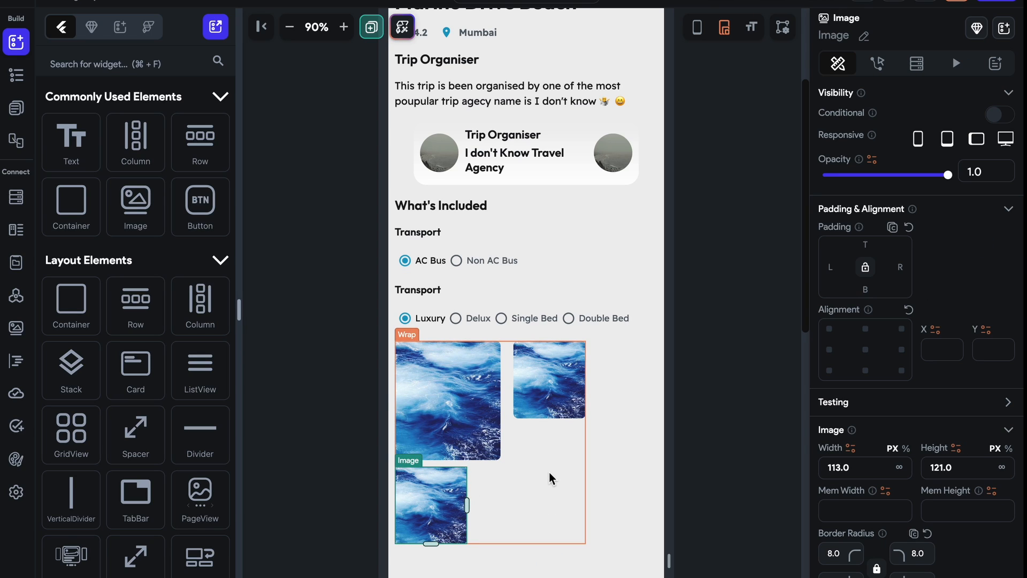
- Delete all the images inside the Wrap
click(529, 468)
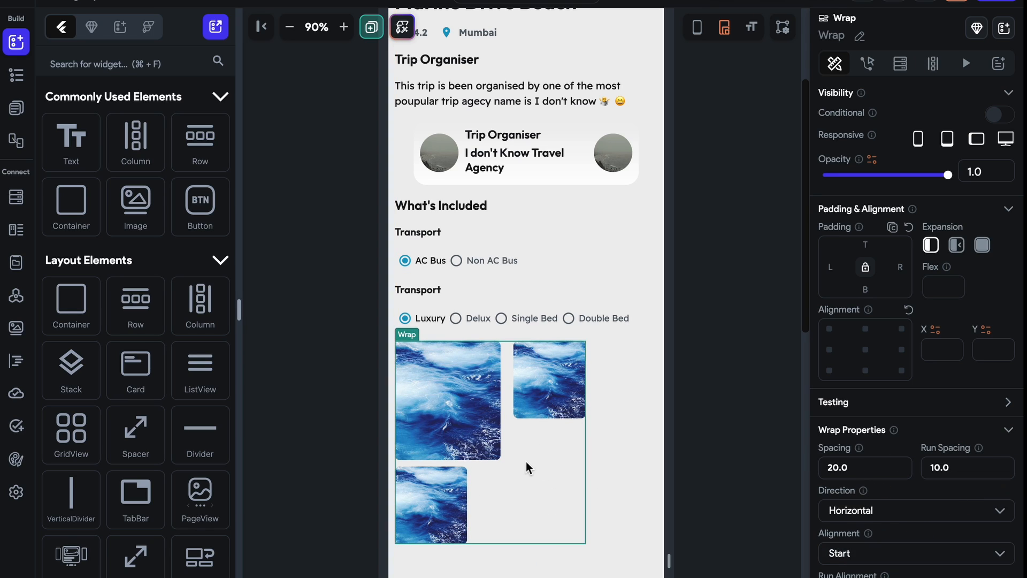
click(424, 484)
key(Delete)
click(454, 444)
key(Delete)
click(435, 373)
key(Delete)
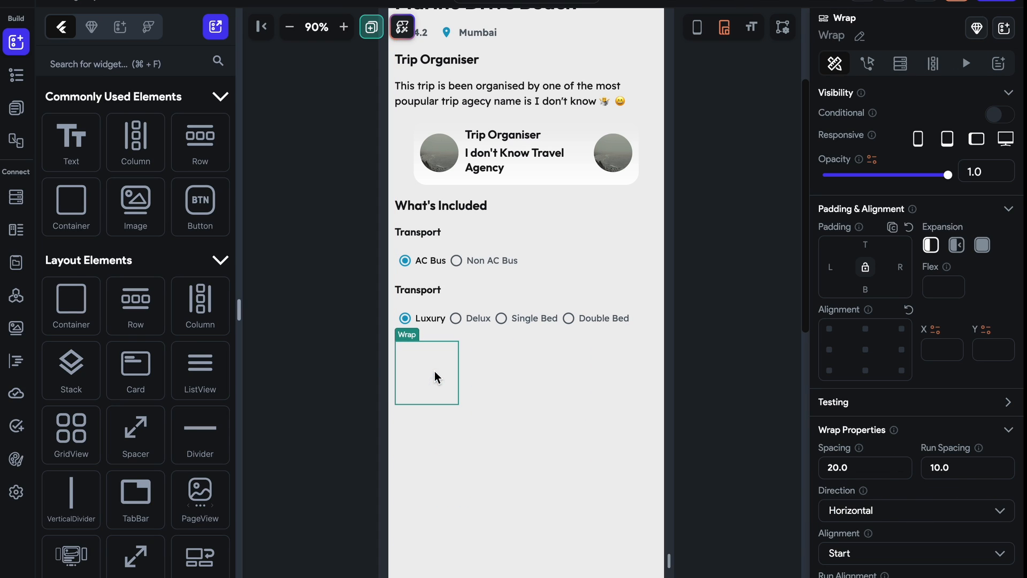
- Find the StaggeredView element and place it below the Luxury/Delux room options
click(149, 64)
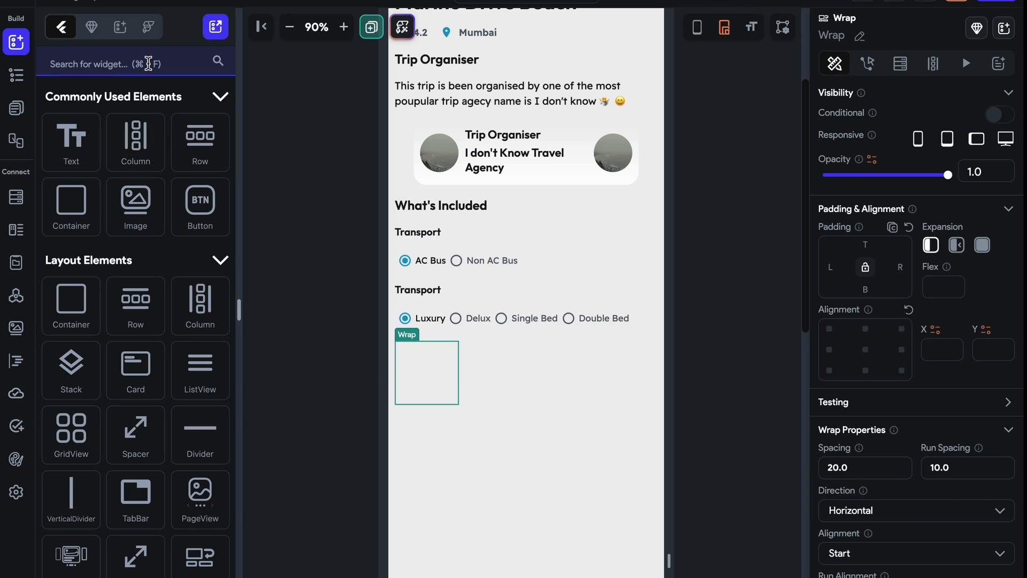
text(stag)
drag(71, 235, 443, 392)
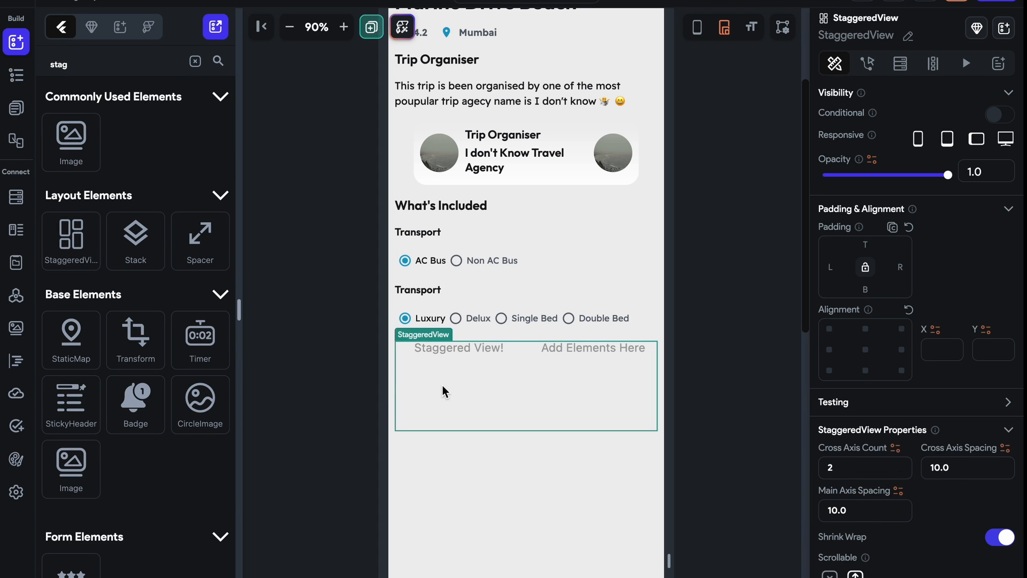
- Insert an Image into the StaggeredView and size it to 257 px wide and 191 px high
click(195, 61)
drag(135, 203, 495, 392)
click(460, 467)
click(460, 433)
drag(460, 467, 459, 463)
drag(522, 410, 523, 402)
click(551, 387)
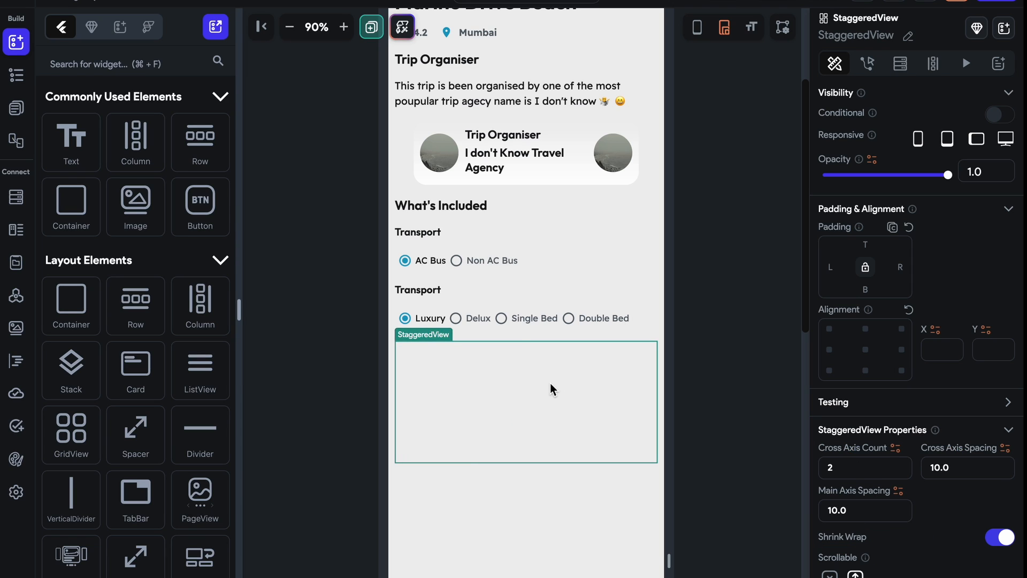
- Duplicate the image in the StaggeredView and delete the surplus copy so the gallery holds three images
click(489, 408)
click(503, 495)
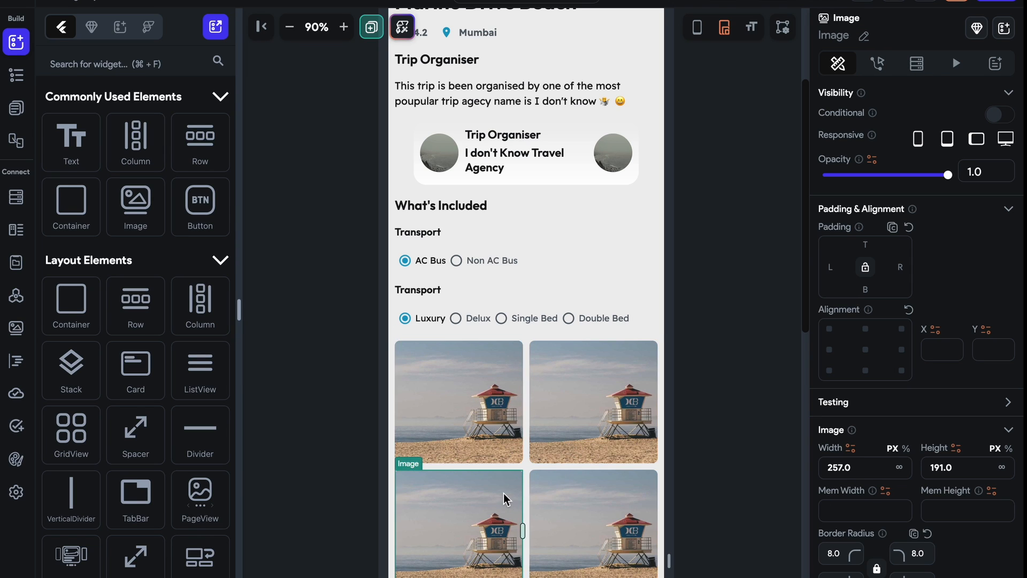
key(Delete)
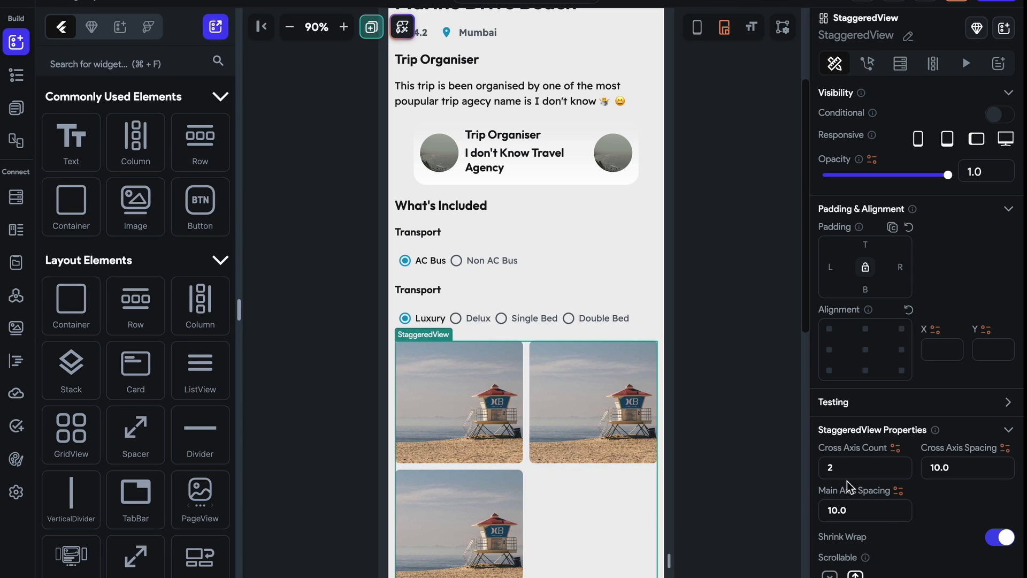
- Stagger the gallery by shortening two of the images and stretching the second one to span both rows
scroll(608, 452, down, 4)
click(608, 201)
drag(595, 236, 593, 211)
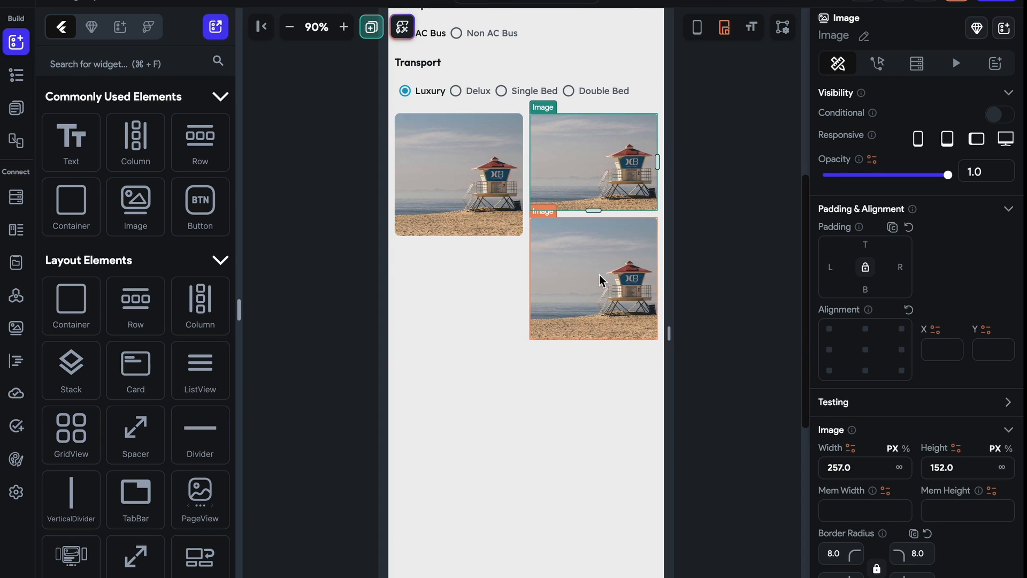
click(603, 279)
drag(596, 337, 597, 303)
click(461, 234)
drag(461, 234, 461, 210)
click(592, 201)
drag(594, 210, 585, 303)
click(757, 268)
scroll(669, 252, up, 3)
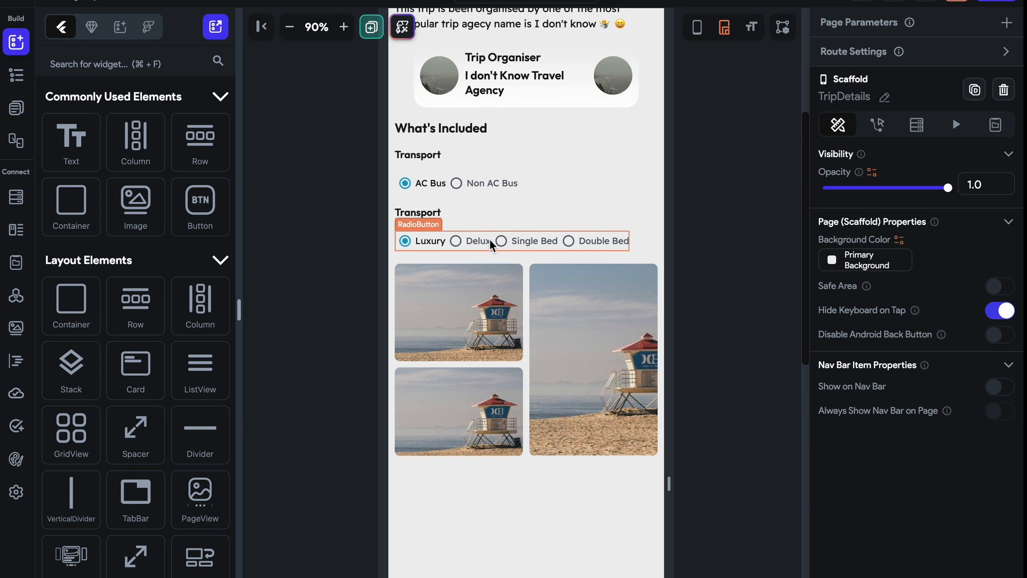
- Duplicate the second Transport heading, move the copy directly above the image gallery and change its text to Photos
click(440, 212)
key(super+d)
drag(436, 238, 427, 276)
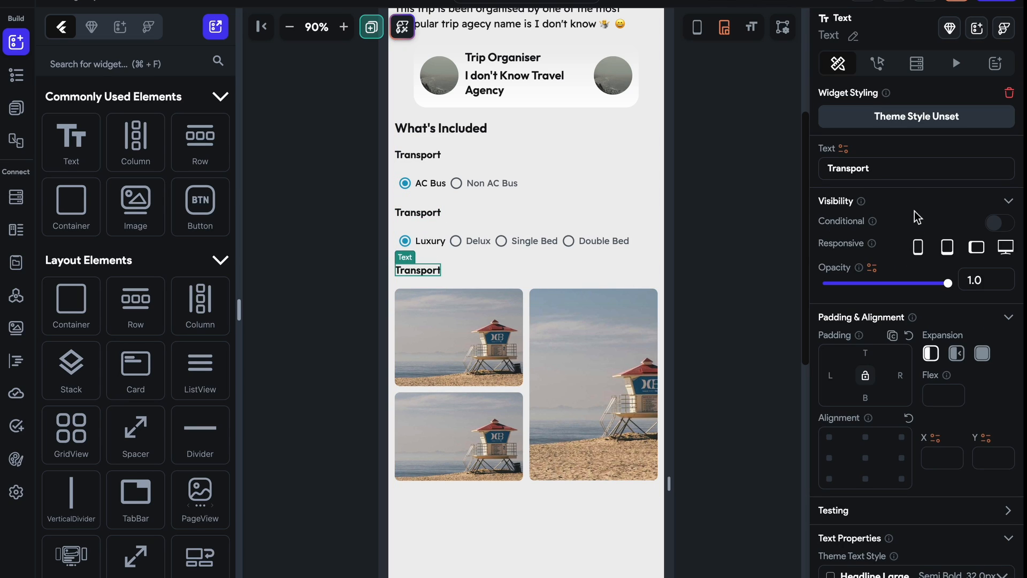
drag(899, 169, 795, 168)
text(Photos)
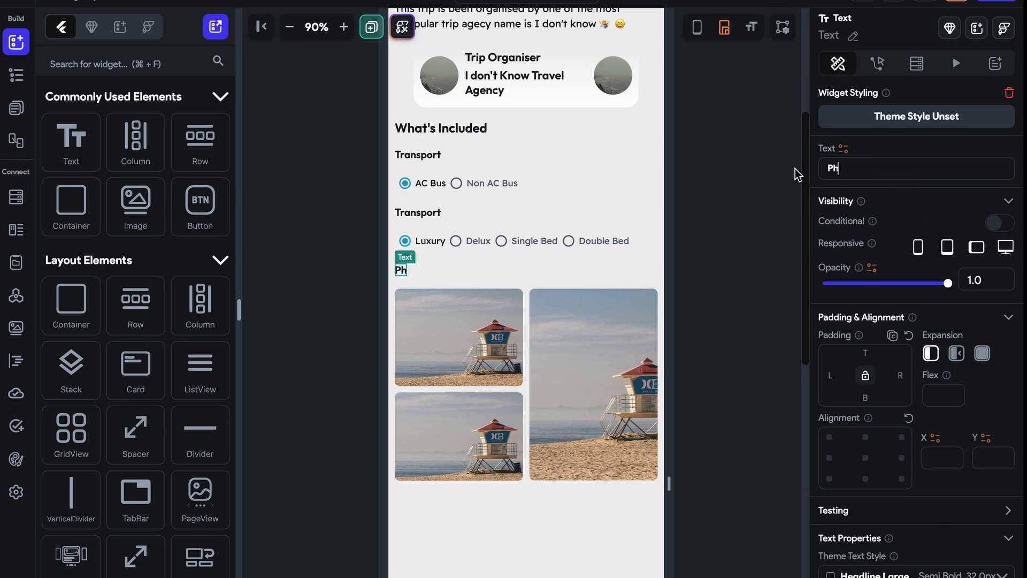
click(547, 274)
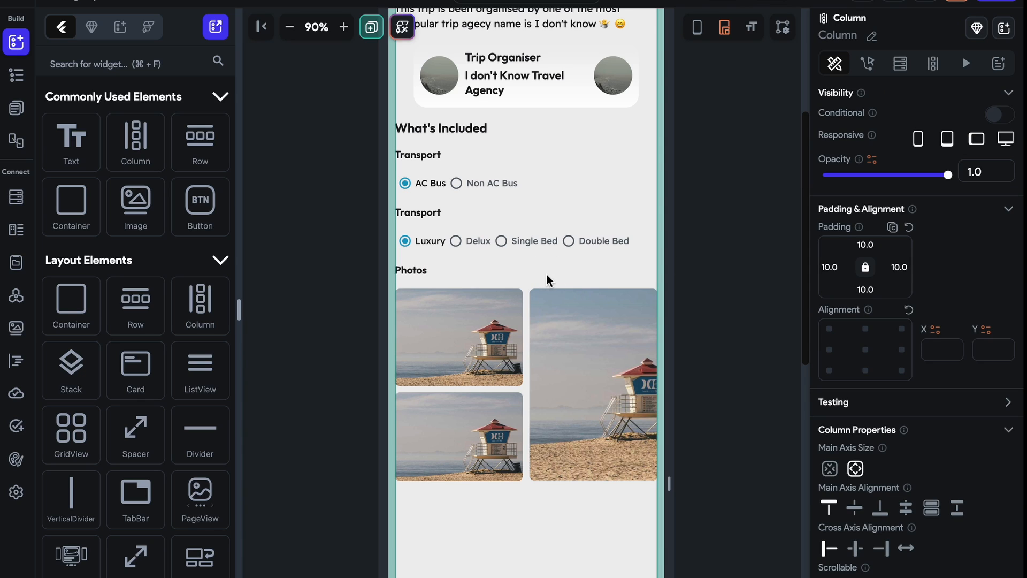
- Add a Button below the image gallery at the end of the content column
click(149, 74)
text(butt)
drag(71, 141, 465, 508)
scroll(867, 524, down, 3)
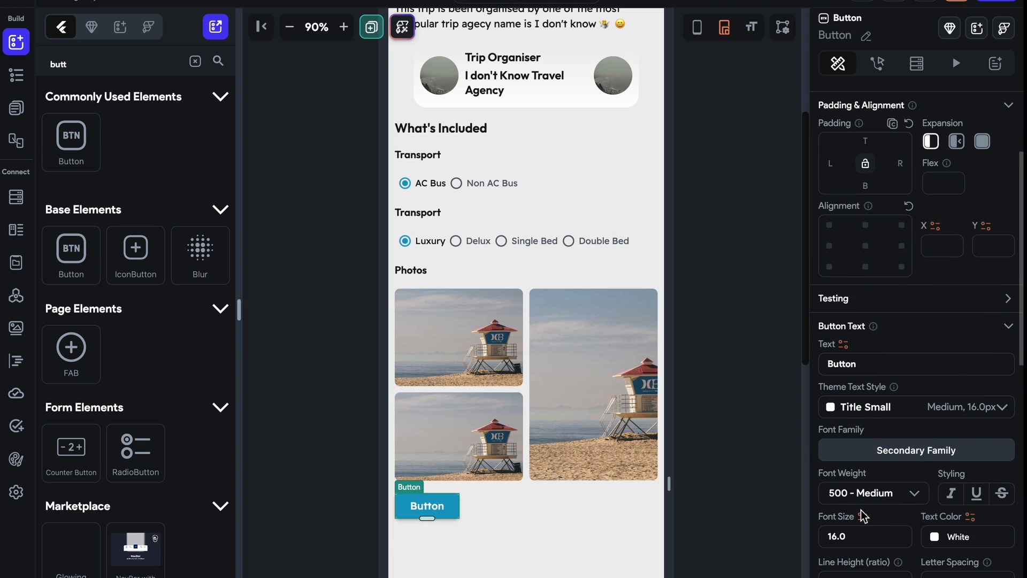
- Try wrapping the new button in a Row
click(583, 539)
scroll(863, 545, down, 3)
right_click(433, 511)
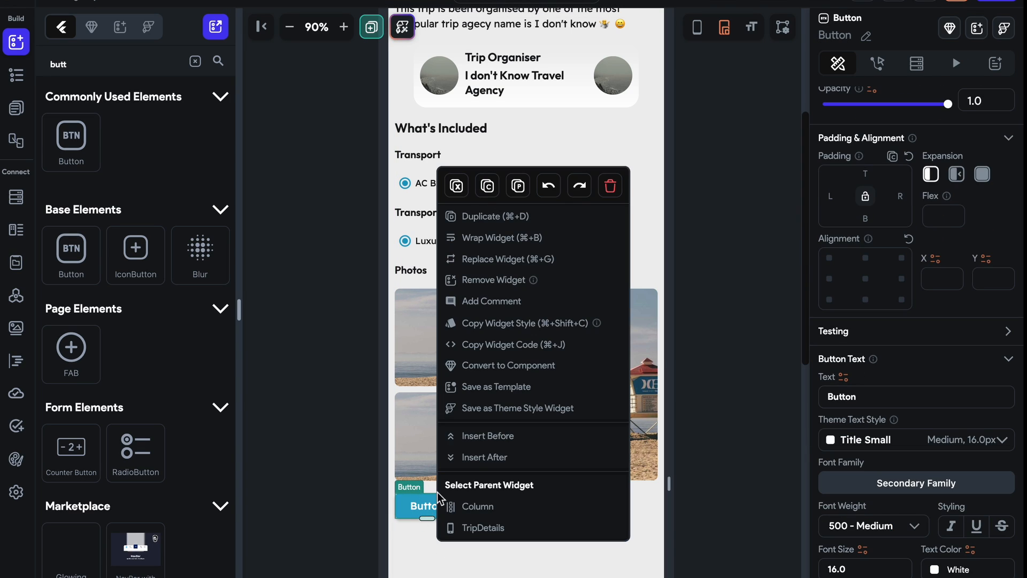
click(493, 234)
click(622, 174)
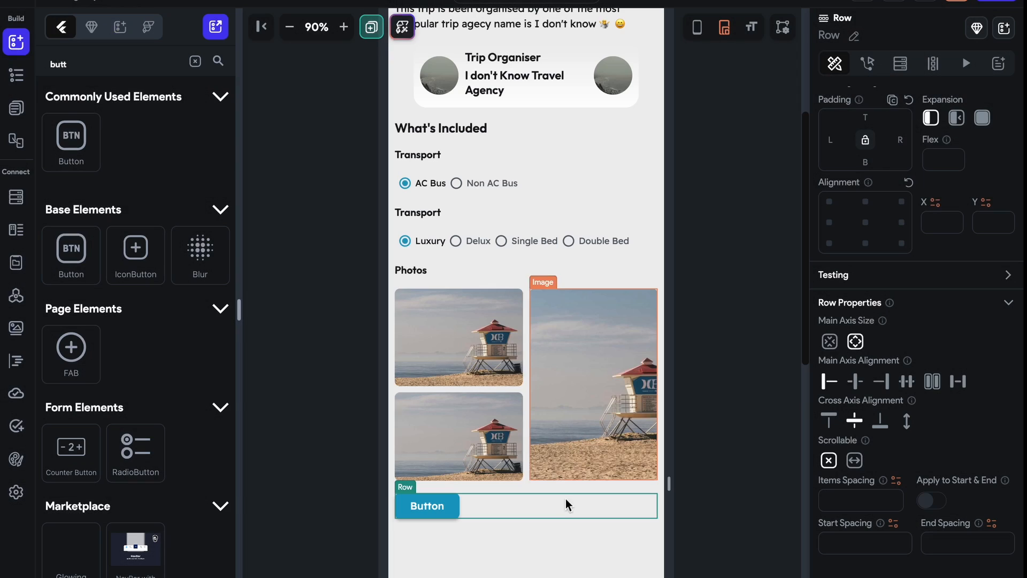
- Center-align the button and resize it to 312 px wide and 58 px high
click(456, 506)
click(867, 406)
scroll(815, 488, down, 5)
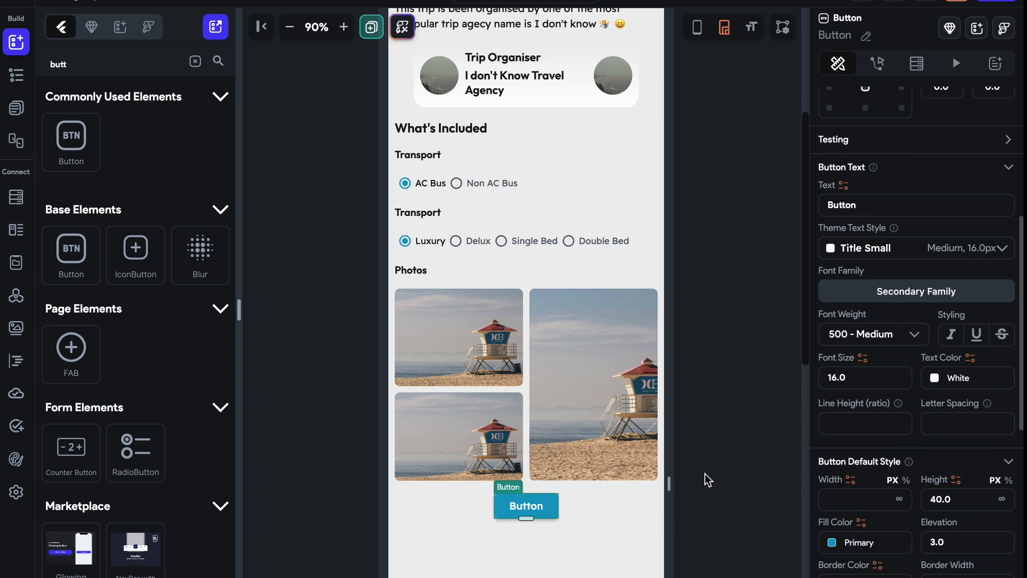
scroll(705, 473, down, 4)
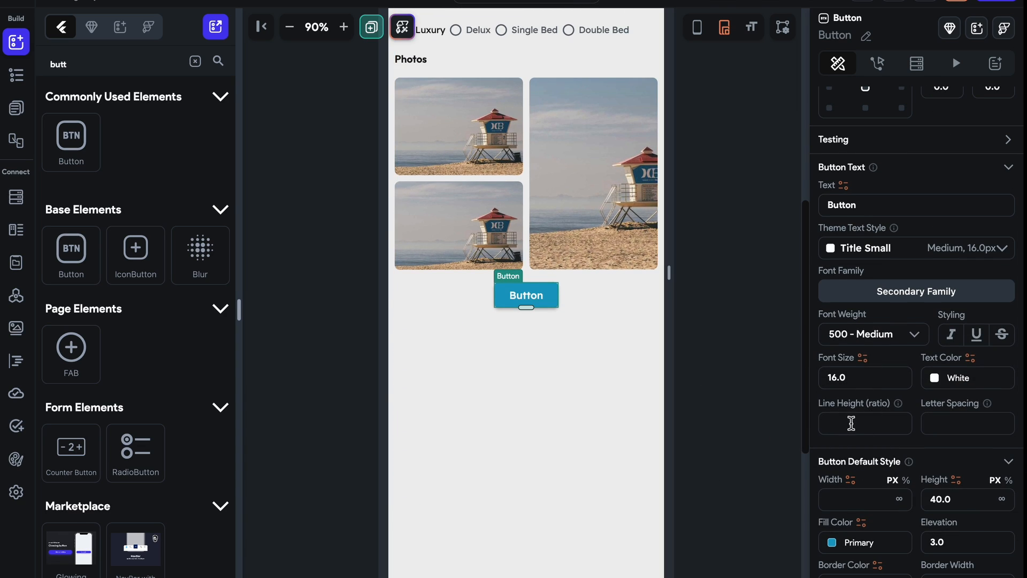
drag(557, 295, 627, 295)
drag(526, 306, 529, 319)
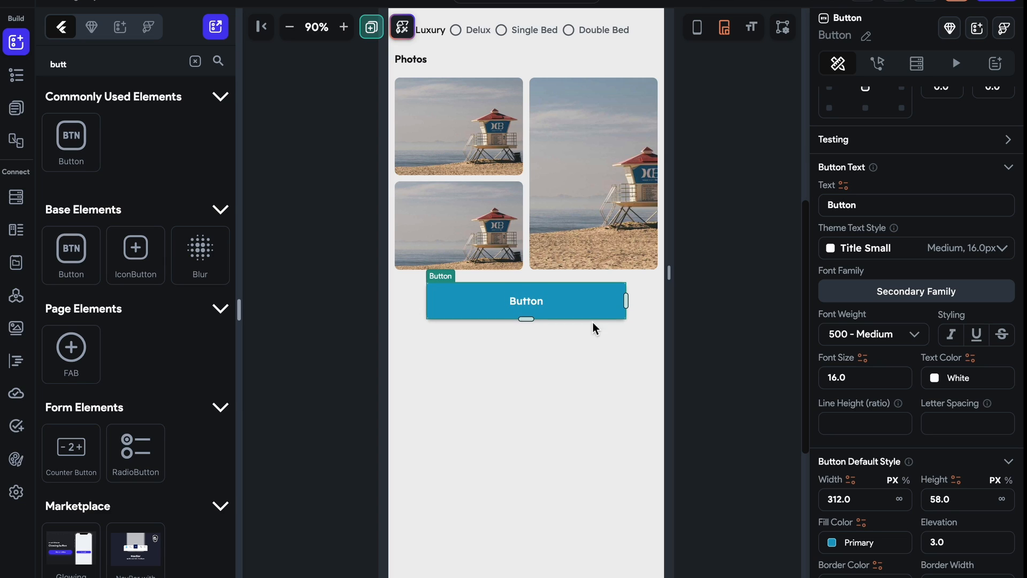
- Set the button's text to See All Photos
text(See)
key(BackSpace)
key(BackSpace)
text(ee All Photos)
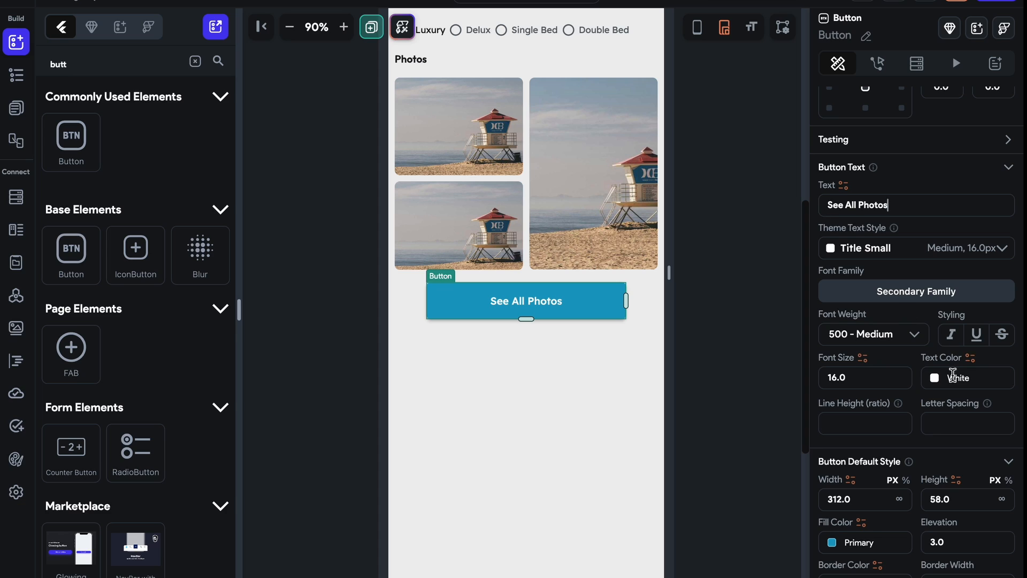
- Increase the font size of the See All Photos button's text
scroll(953, 375, down, 8)
scroll(953, 374, up, 3)
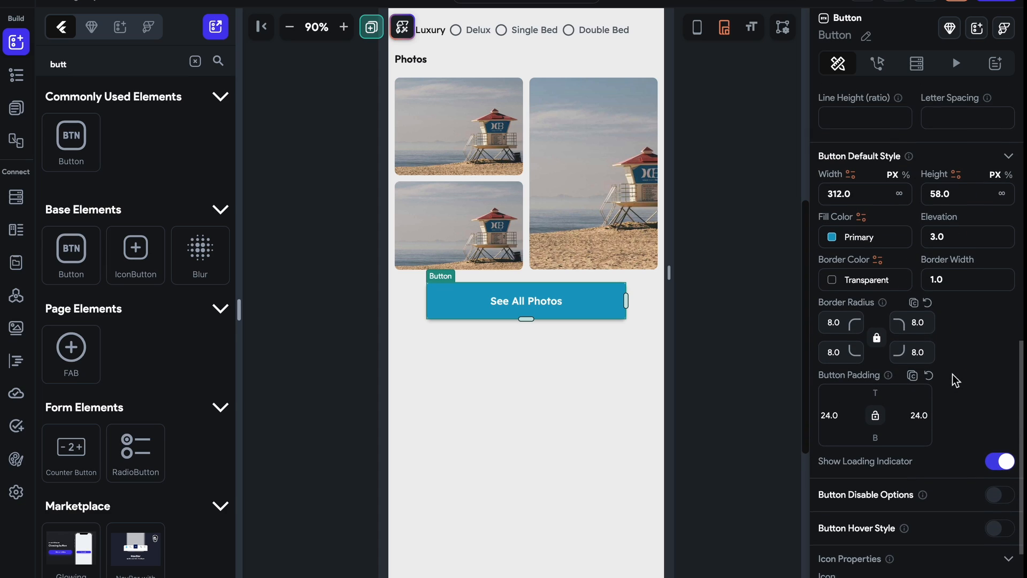
scroll(849, 360, up, 2)
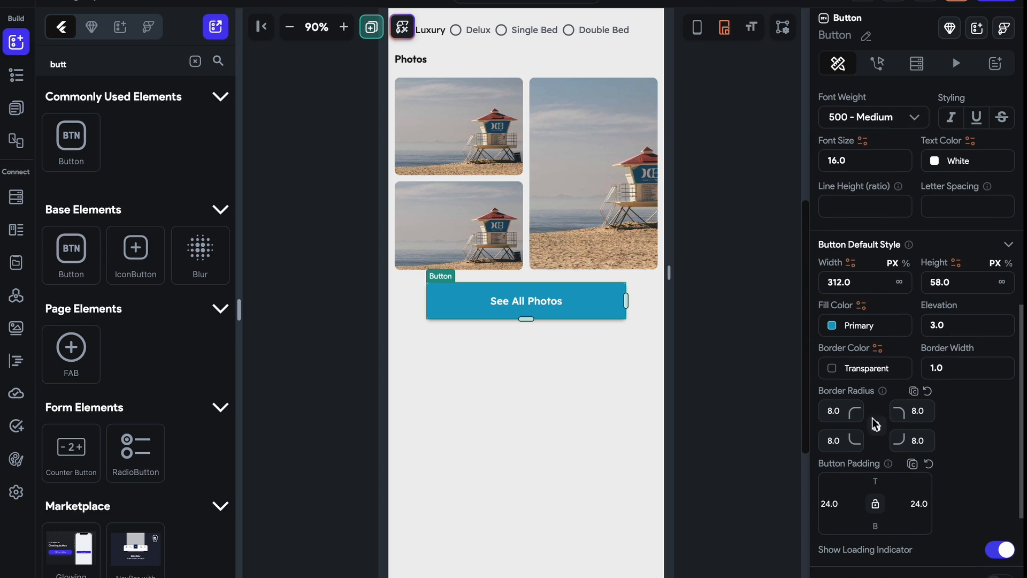
click(874, 169)
click(708, 219)
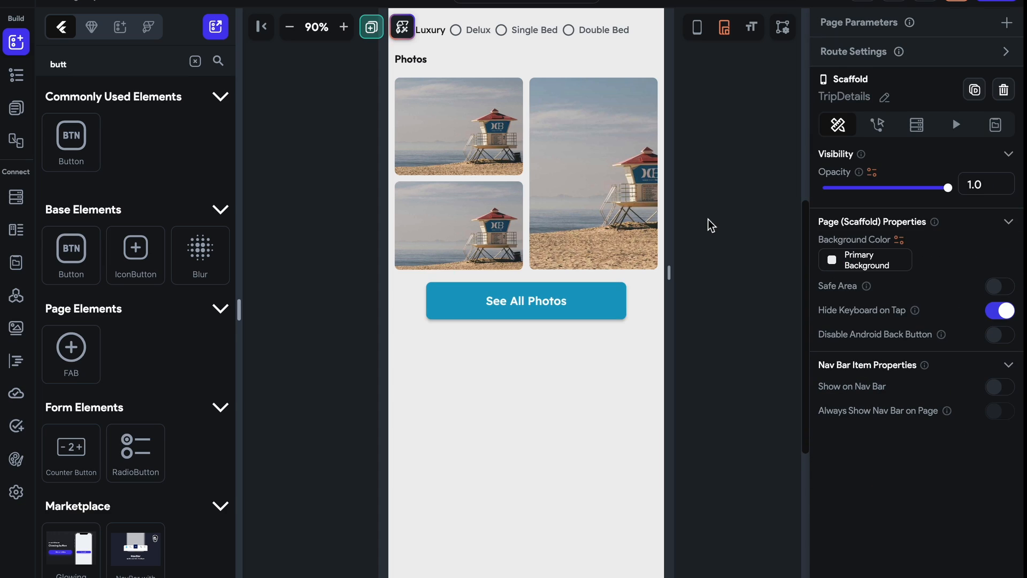
- Enable Safe Area for the TripDetails page
scroll(708, 220, up, 4)
scroll(708, 220, down, 3)
scroll(708, 219, down, 3)
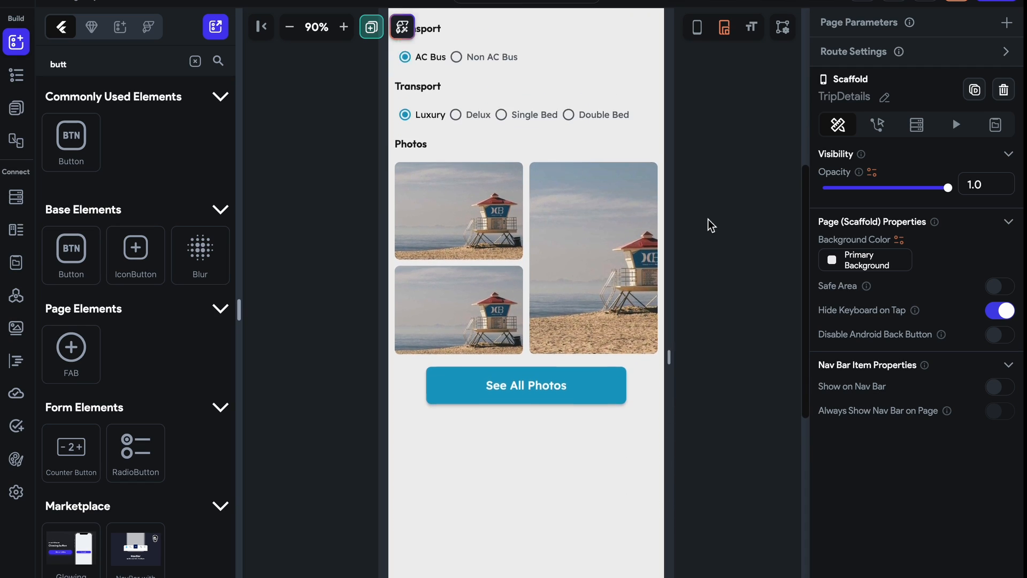
scroll(438, 342, up, 10)
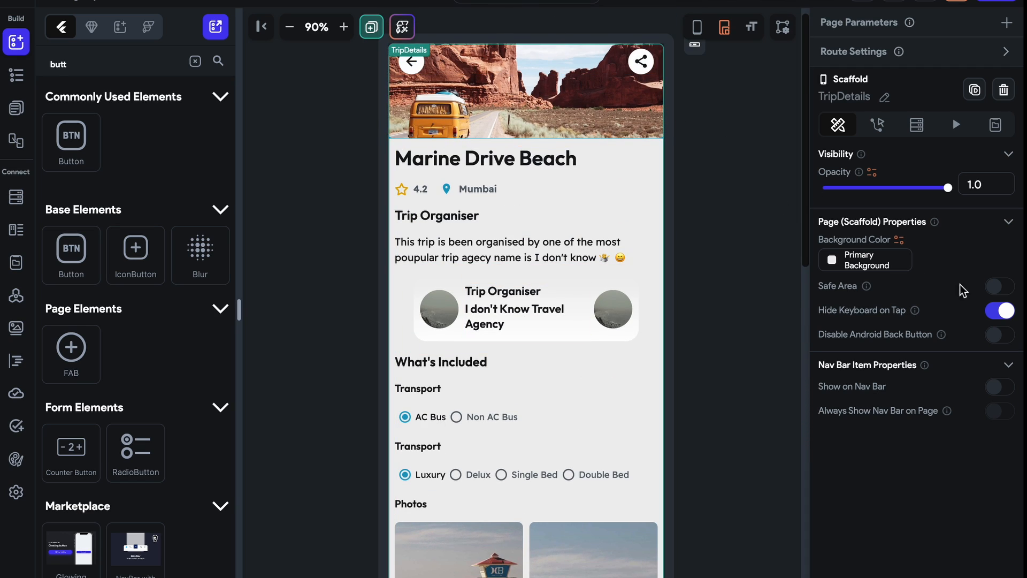
click(992, 288)
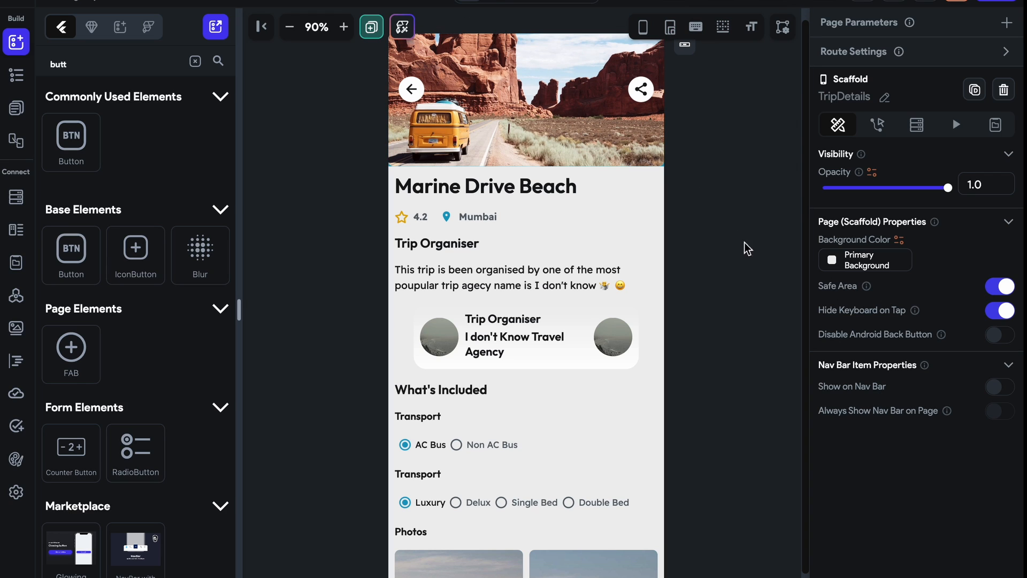
- Switch the canvas to the phone-frame preview, set the zoom to 75% and check the scrolling content down to the button
click(644, 28)
click(287, 25)
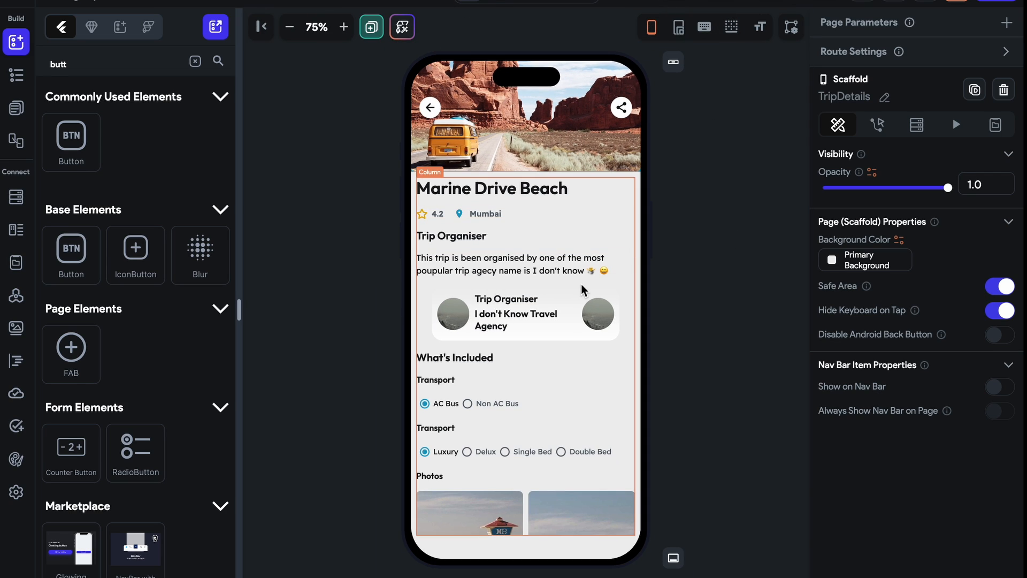
click(581, 289)
click(594, 393)
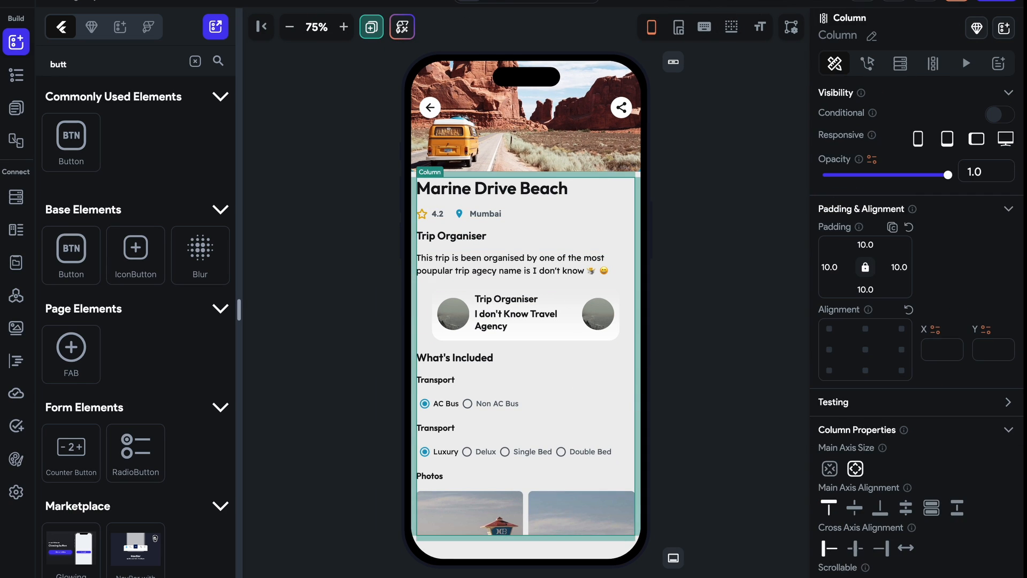
scroll(550, 381, down, 4)
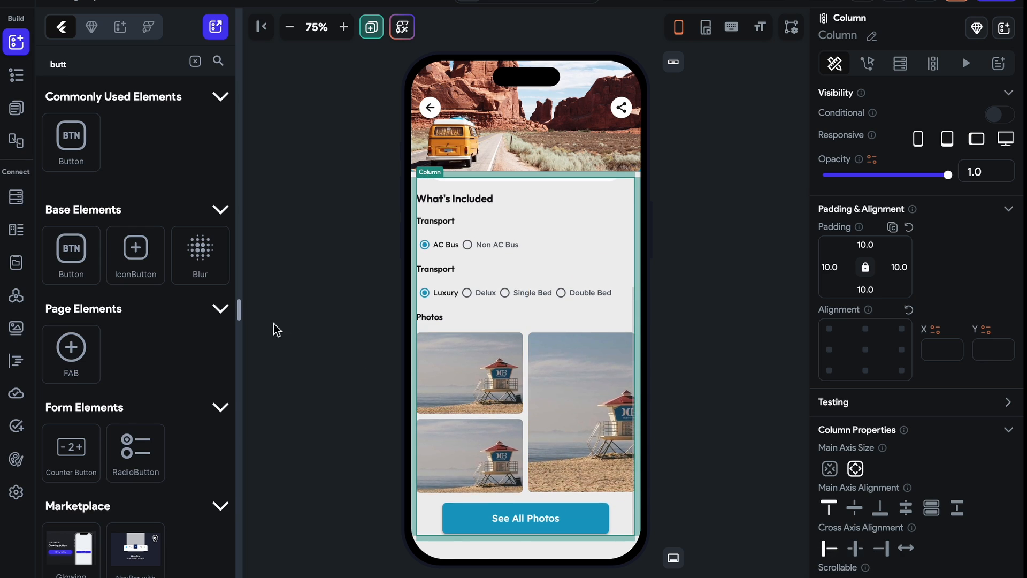
- Try placing a Container below the See All Photos button, and delete it
click(195, 61)
drag(86, 219, 459, 548)
click(463, 554)
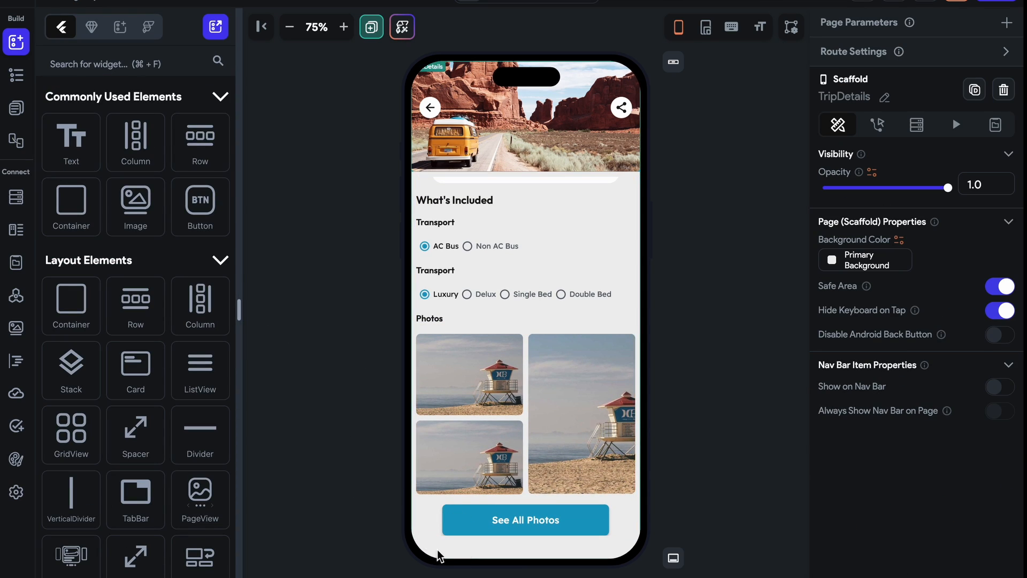
scroll(535, 436, down, 3)
click(455, 509)
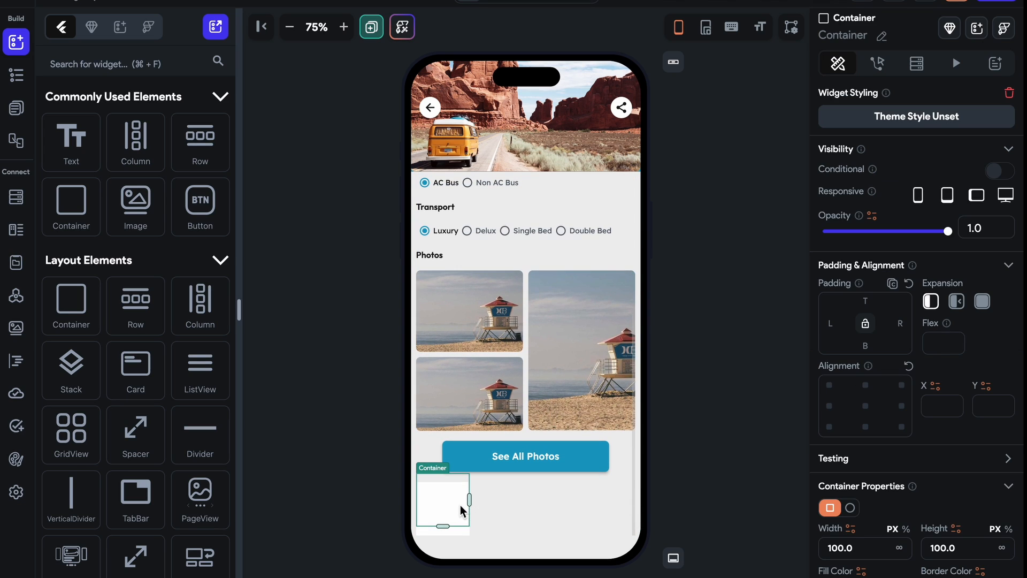
key(Delete)
- Place a Container over the page content, combining it with the content column in a Stack
click(472, 546)
drag(89, 214, 528, 439)
click(588, 305)
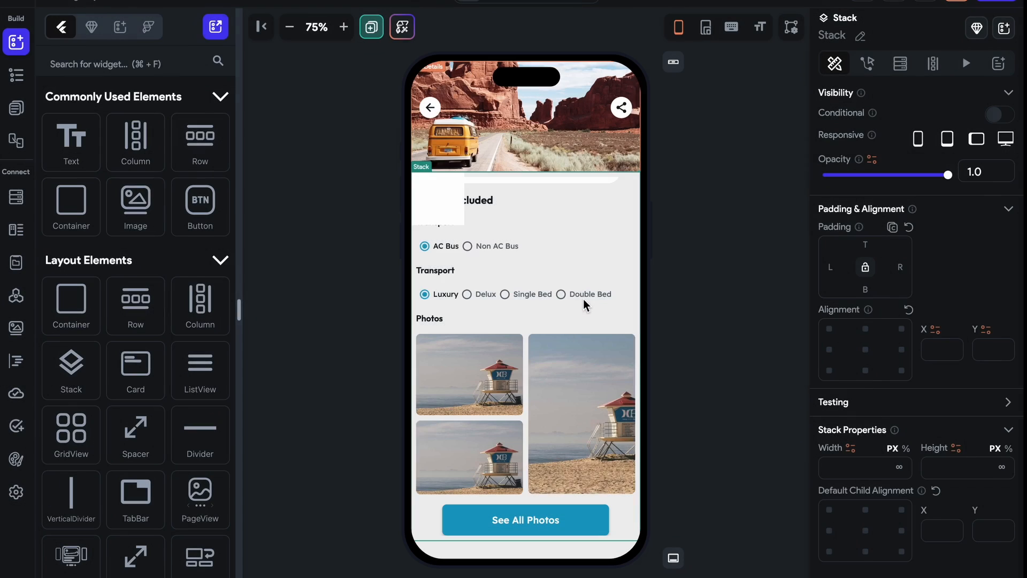
- Align the overlaid Container to the bottom center of the Stack and resize it to 371 by 95 px
click(441, 195)
click(865, 427)
click(719, 381)
click(549, 516)
drag(550, 516, 627, 511)
drag(523, 540, 524, 539)
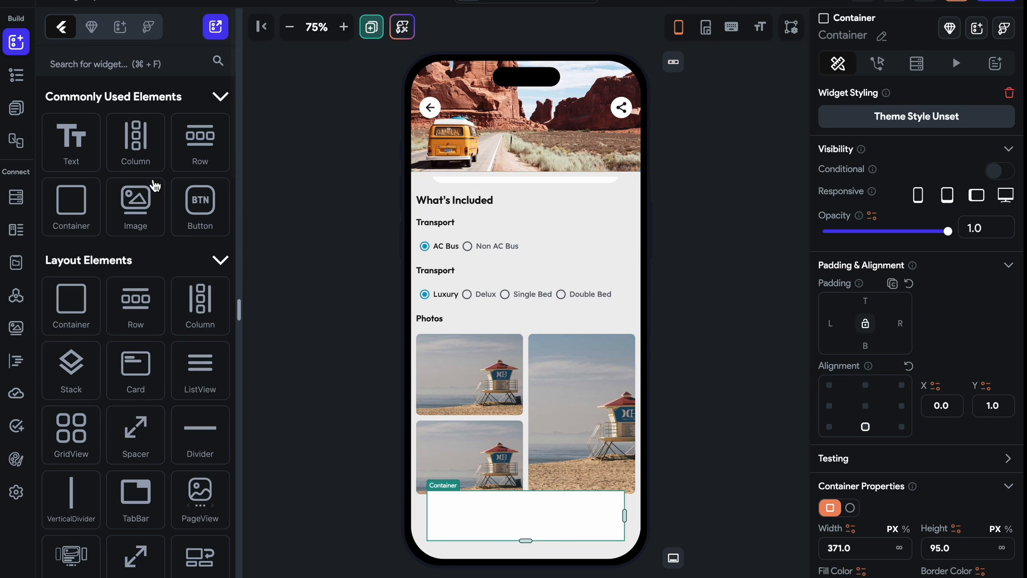
- Add a Row inside the bottom Container with a padding of 10 on all sides
drag(200, 143, 486, 520)
click(827, 266)
text(10)
click(866, 266)
- Add a Button to the Row and set the Row's main axis alignment to End
click(182, 67)
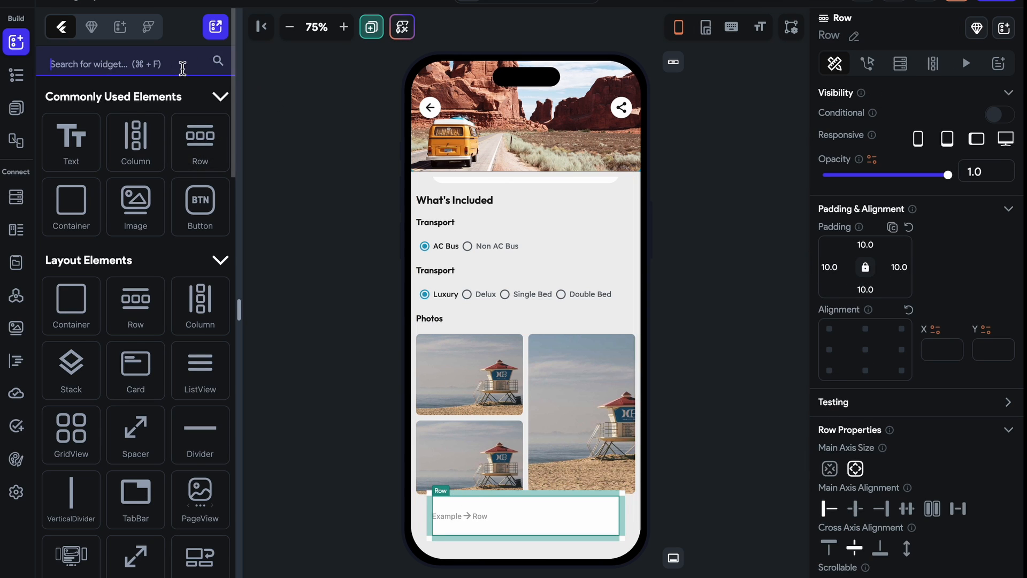
text(but)
drag(71, 142, 560, 513)
click(583, 528)
click(882, 508)
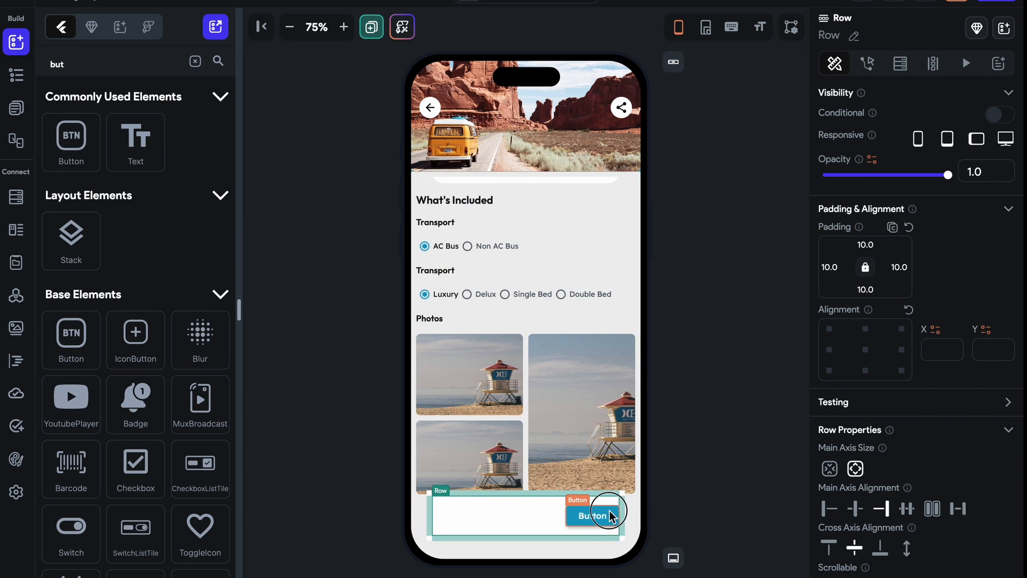
- Resize the Row's Button to 117 by 55 px and set its font size to 17
click(604, 514)
scroll(860, 516, down, 2)
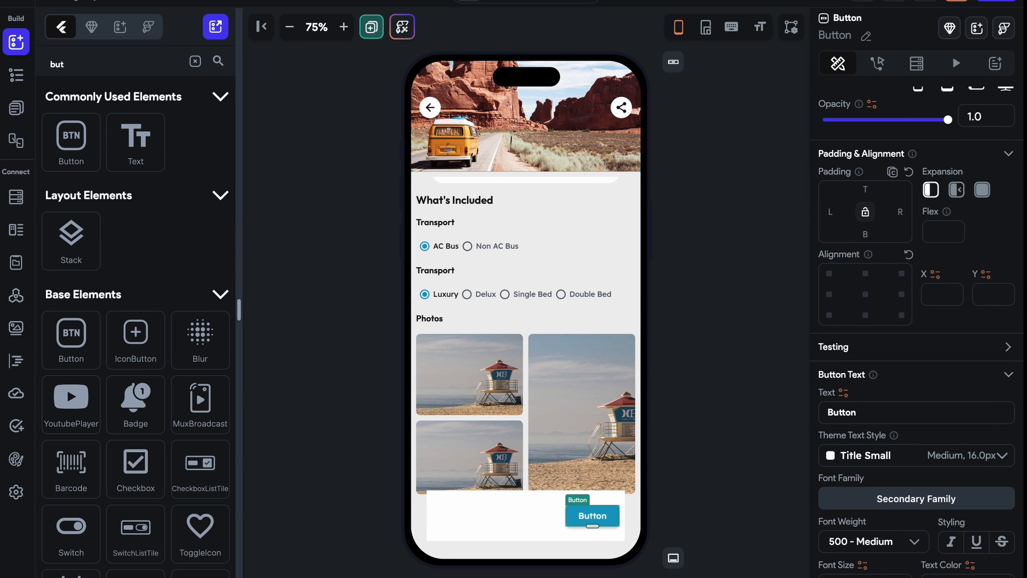
scroll(917, 321, down, 4)
click(853, 452)
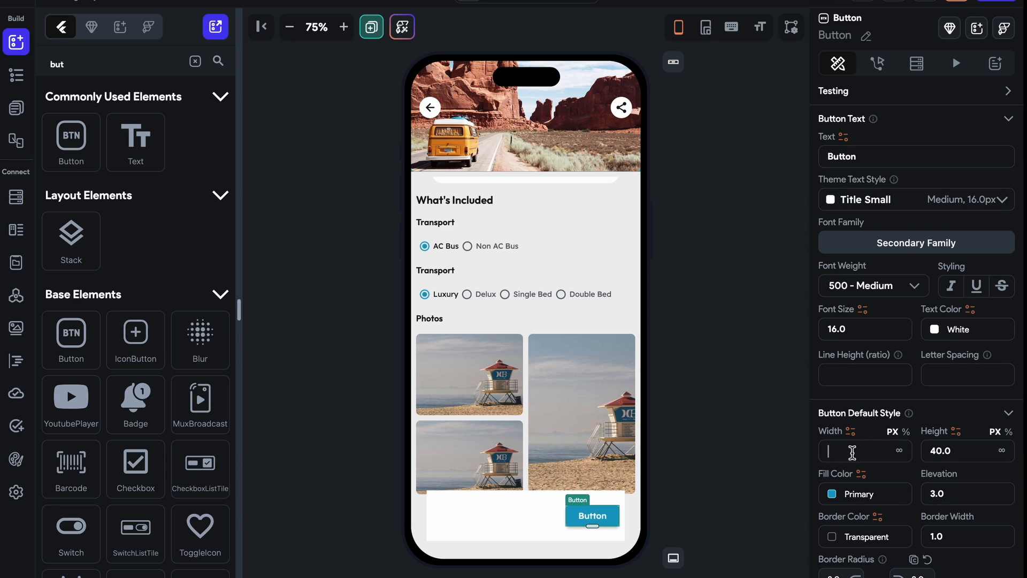
drag(592, 527, 628, 515)
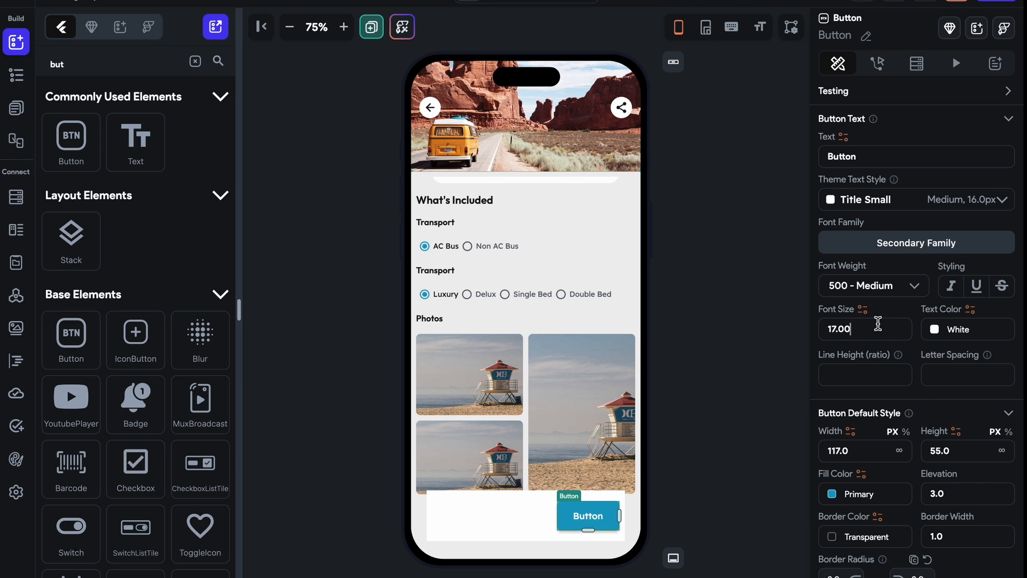
click(726, 523)
- Set the bottom Container's border radius to 20 on all corners
click(552, 508)
scroll(888, 547, down, 4)
scroll(888, 547, down, 1)
click(841, 373)
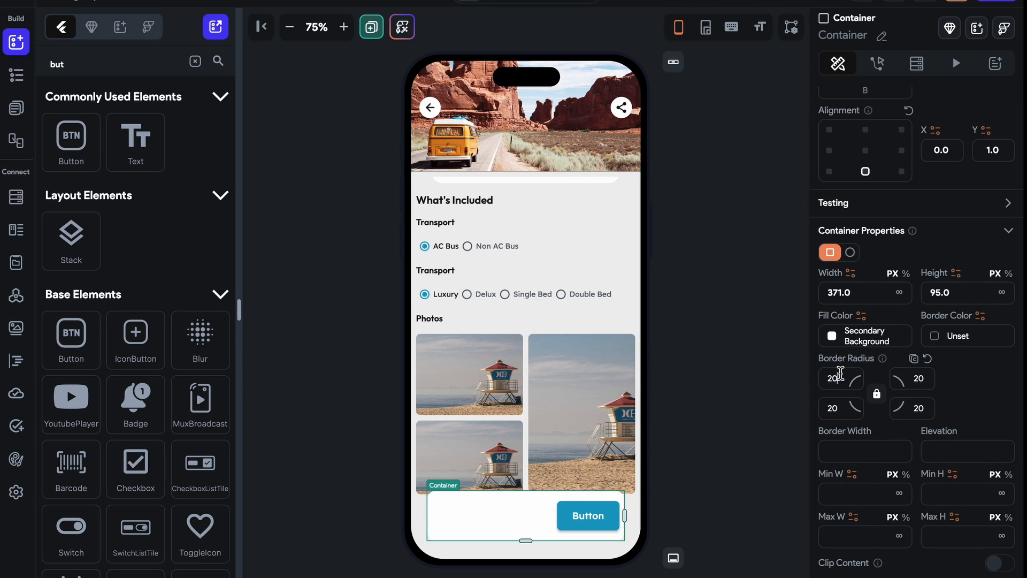
click(733, 454)
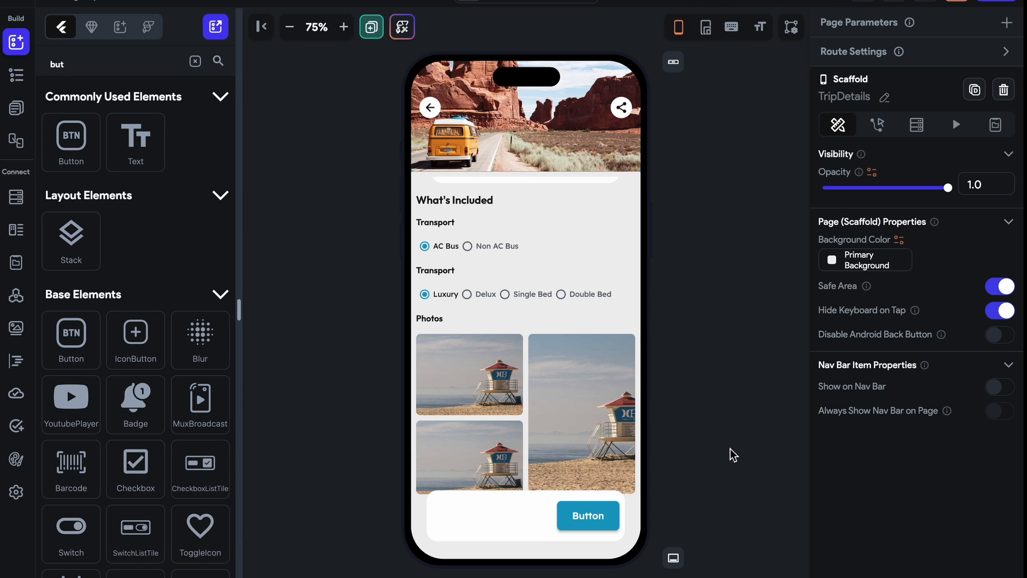
- Add a Text before the Button in the Row and set the Row's main axis alignment to Space Between
drag(136, 142, 537, 530)
scroll(920, 489, down, 5)
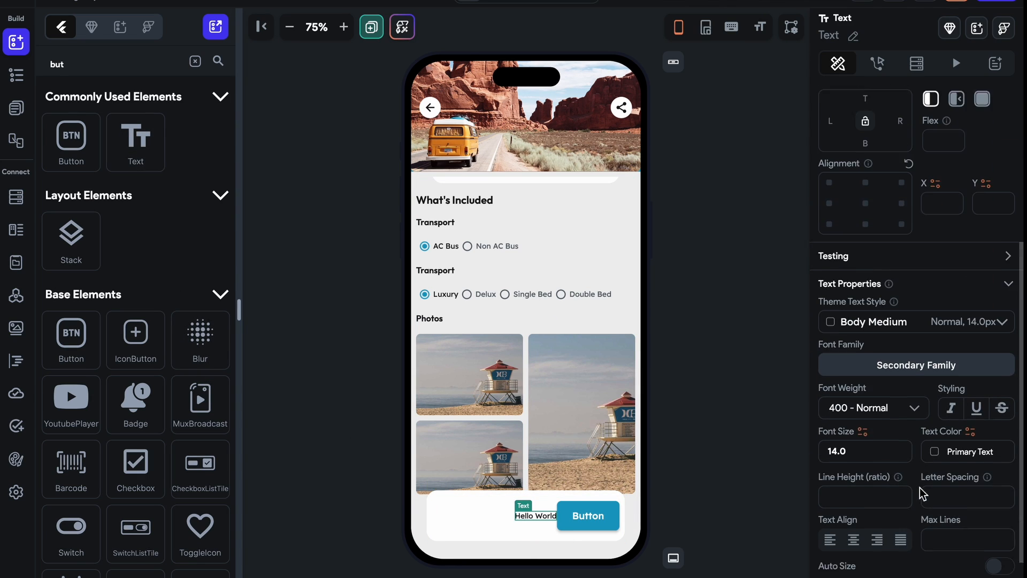
click(459, 540)
click(958, 380)
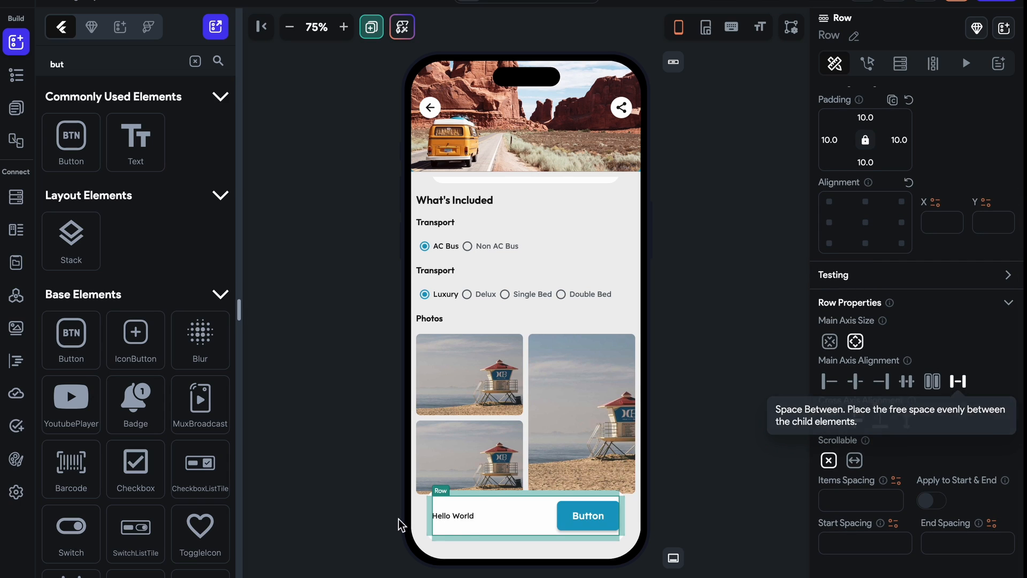
- Raise the font size of the Row's Text to 20
click(458, 515)
scroll(975, 467, down, 5)
click(847, 366)
key(Up)
key(Up)
key(Up)
key(Up)
key(Up)
key(Up)
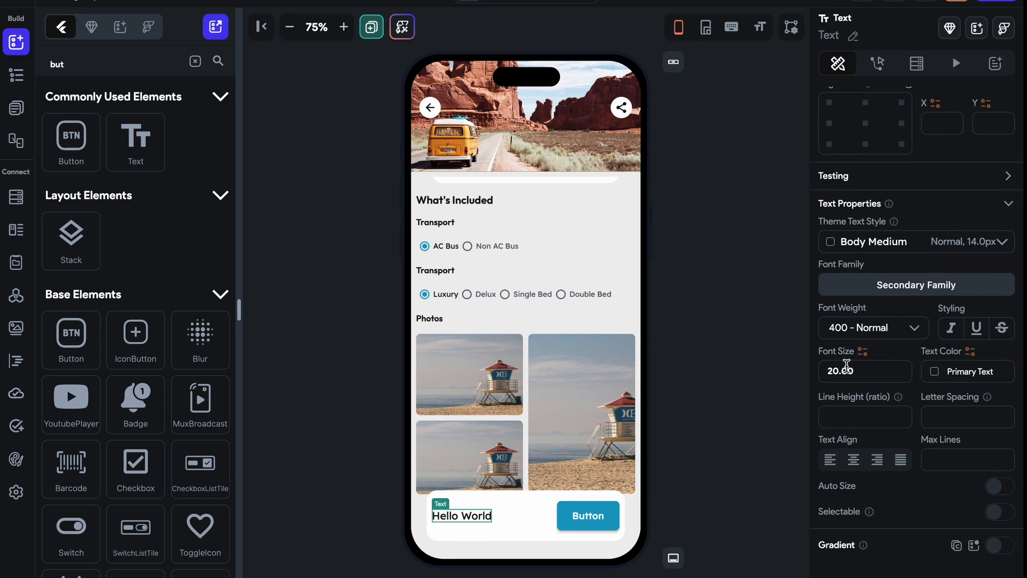
- Change the content of the Row's Text to "₹ 5000/ Person"
scroll(846, 366, up, 6)
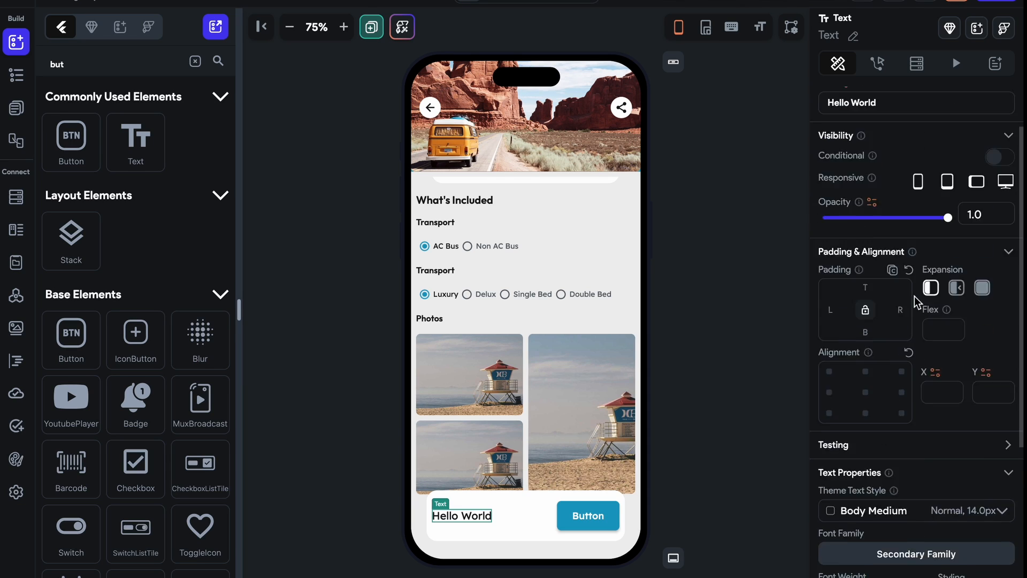
drag(894, 167, 773, 166)
text(₹)
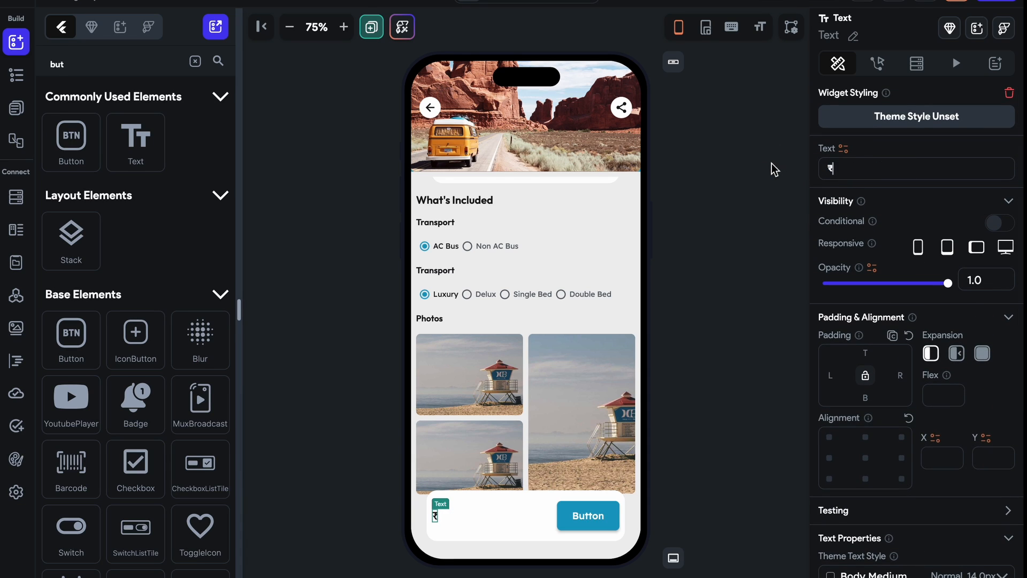
text( 5000/ Persom)
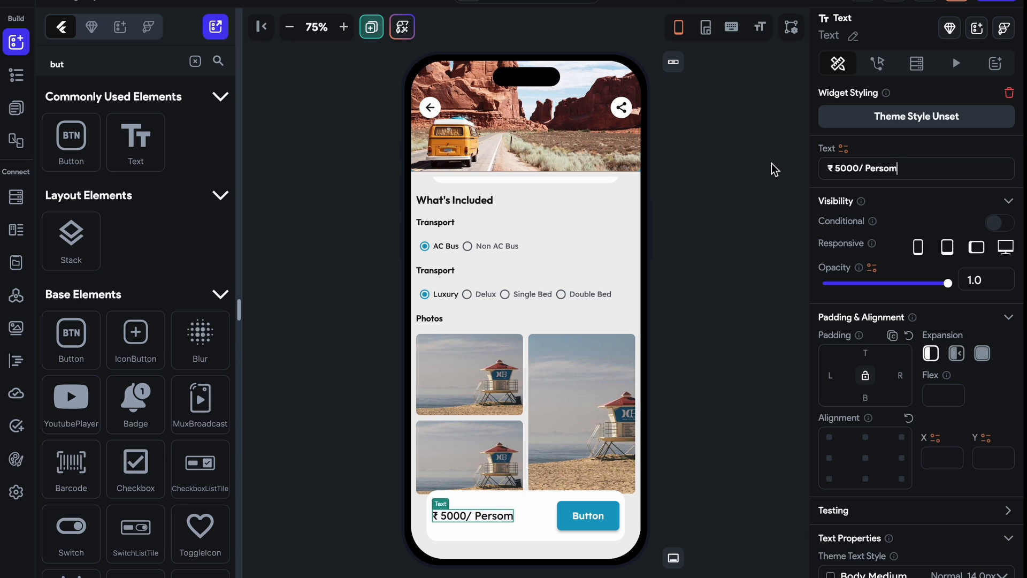
key(BackSpace)
text(n)
- Raise the price text's font size to 26
scroll(884, 401, down, 5)
click(862, 369)
key(Up)
key(Up)
key(Up)
key(Up)
key(Up)
key(Up)
key(Down)
key(Up)
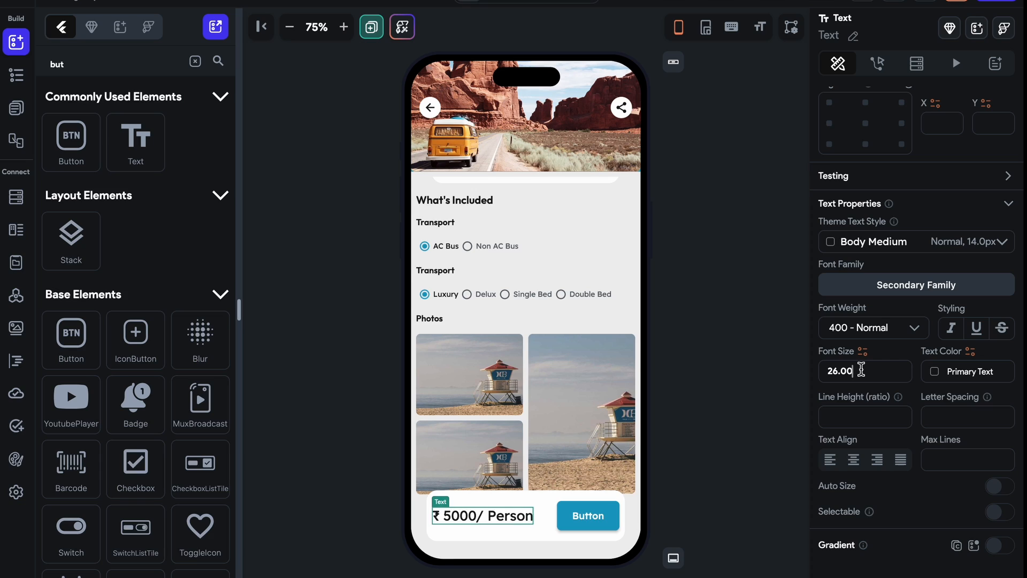
click(741, 377)
- Set the content column's bottom padding to 100 and check how the page scrolls behind the price bar
scroll(536, 321, down, 2)
scroll(541, 321, up, 2)
click(545, 323)
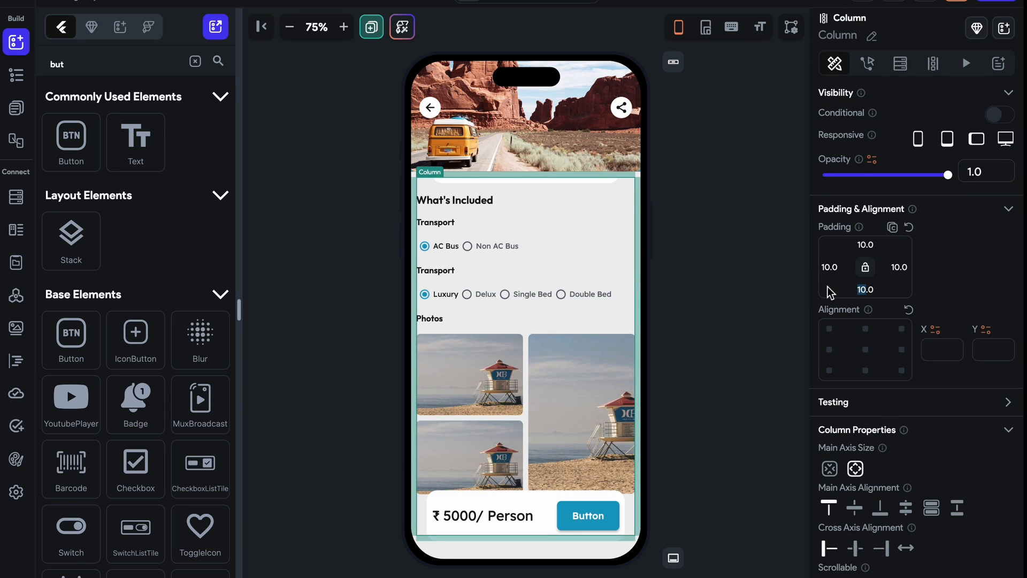
text(50)
key(Left)
key(BackSpace)
text(8)
key(BackSpace)
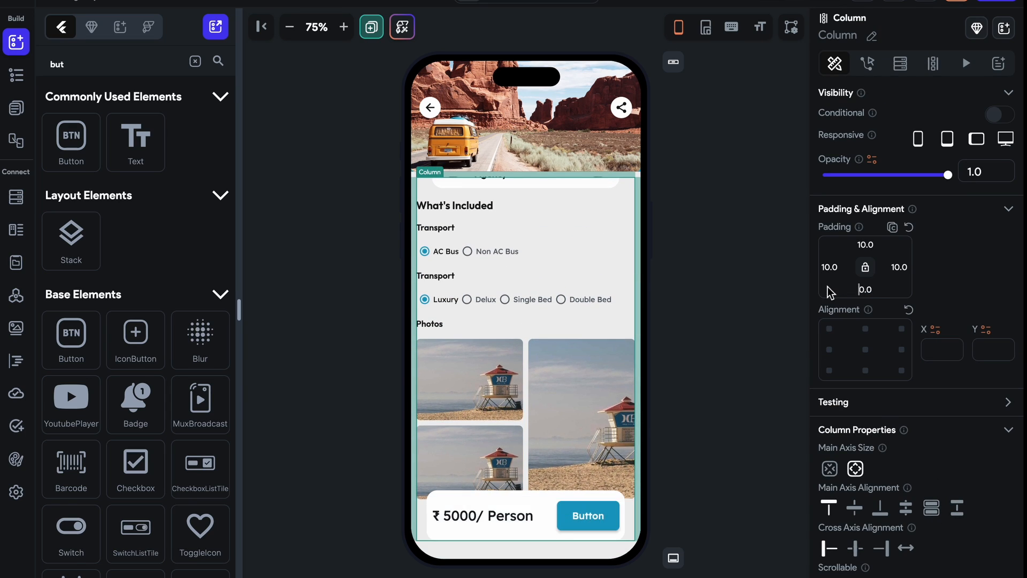
text(9)
key(BackSpace)
text(10)
click(726, 297)
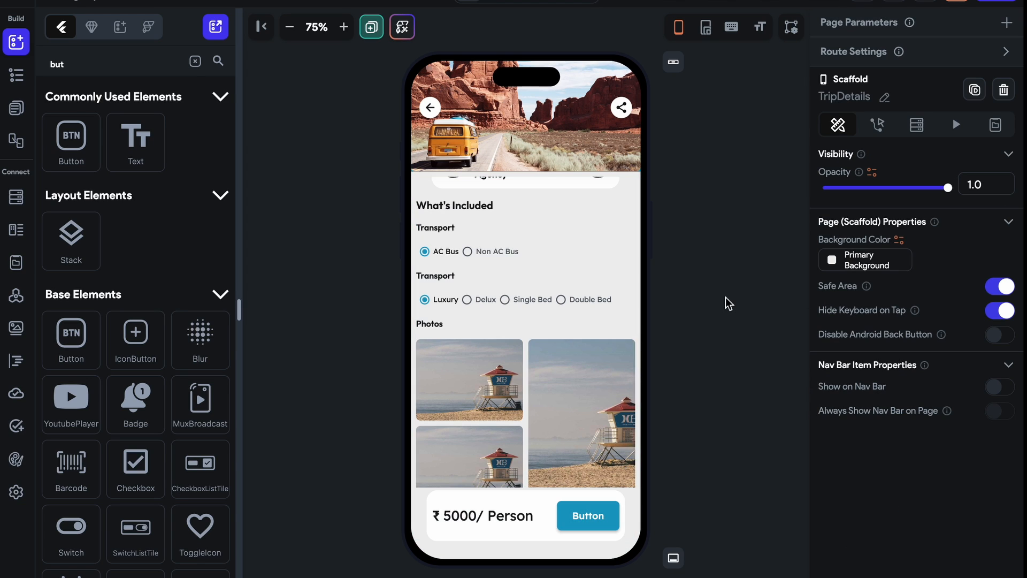
scroll(562, 334, down, 2)
scroll(562, 335, up, 5)
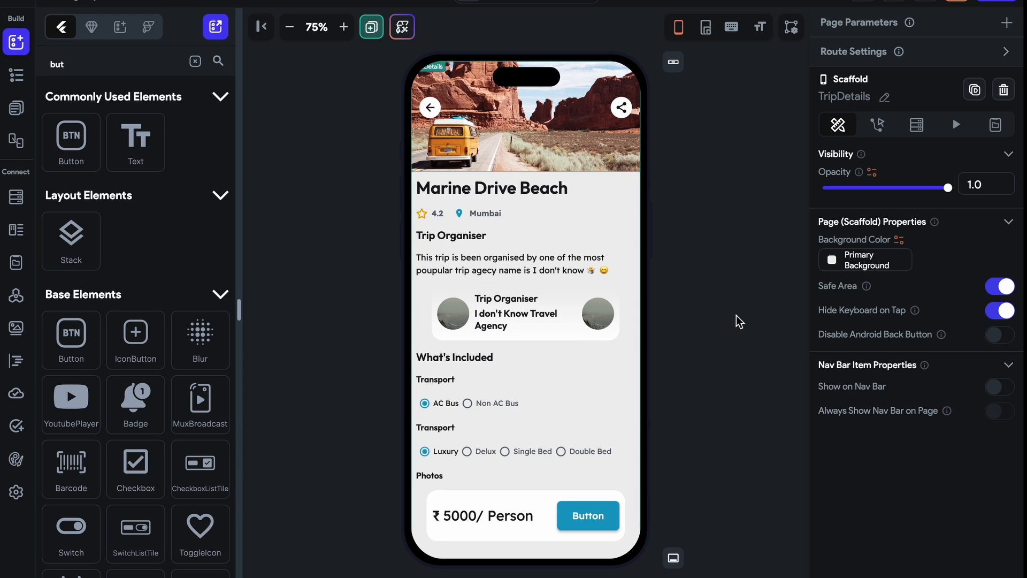
- Create a new blank page named BookingDetails
click(371, 26)
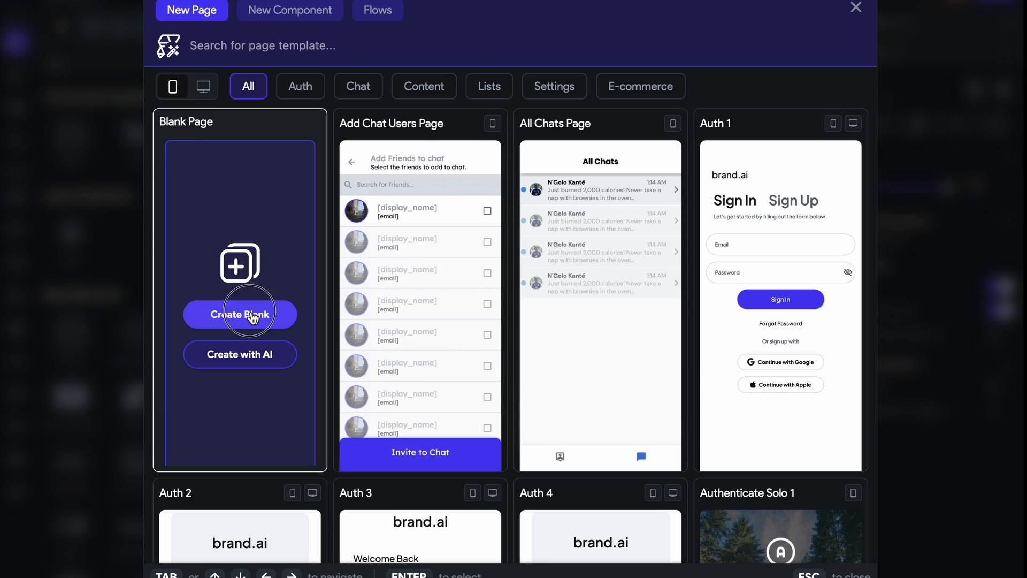
click(252, 315)
text(BookingDetails)
click(606, 330)
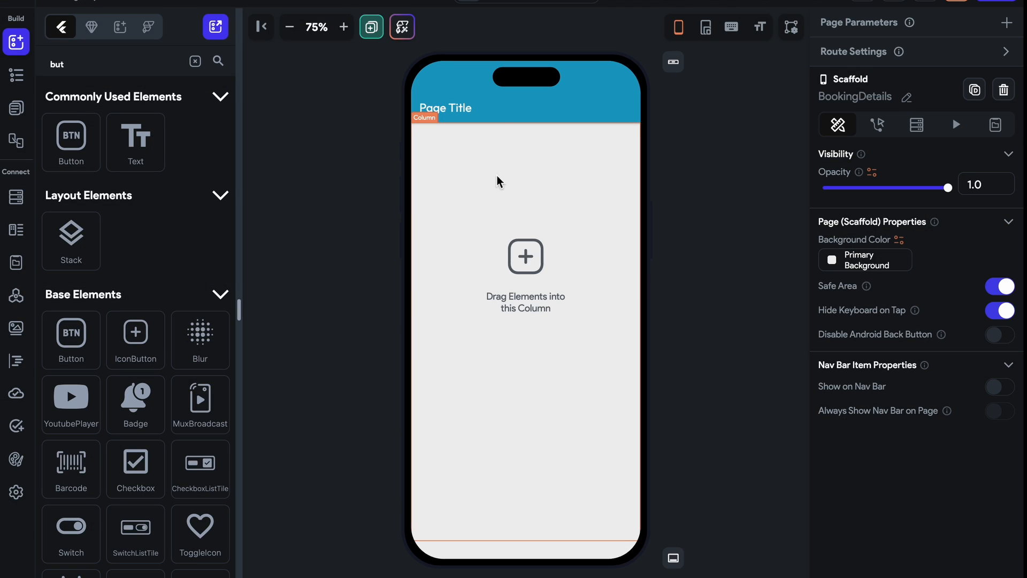
- Set the BookingDetails AppBar's background color to Primary Background and its elevation to 0
click(485, 116)
click(838, 212)
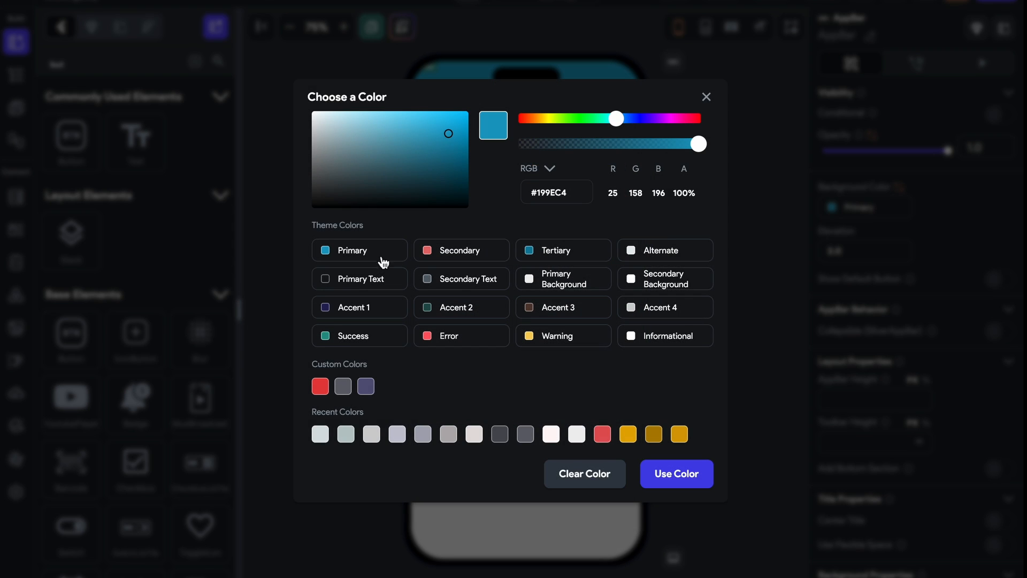
click(535, 282)
click(708, 246)
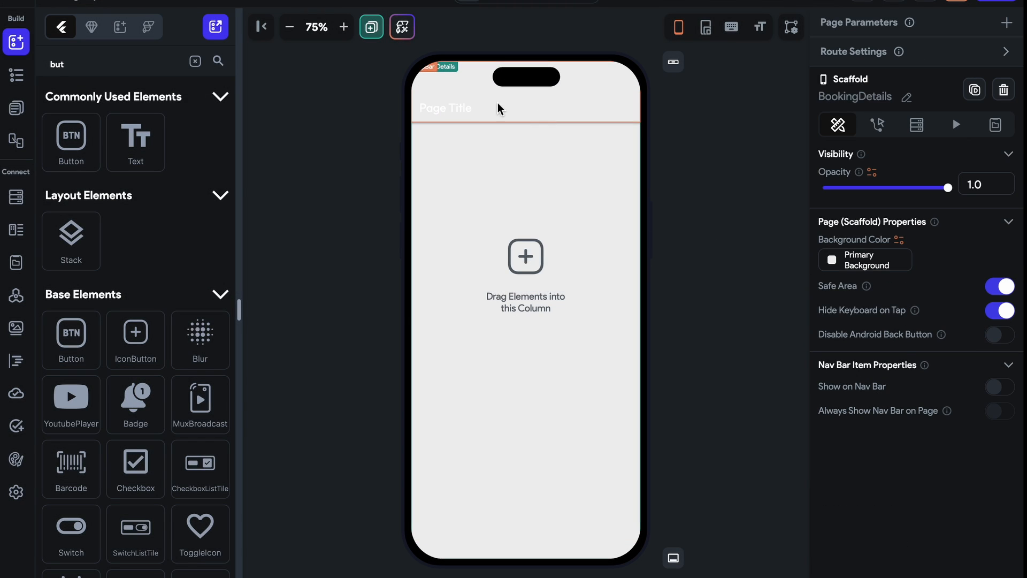
click(626, 98)
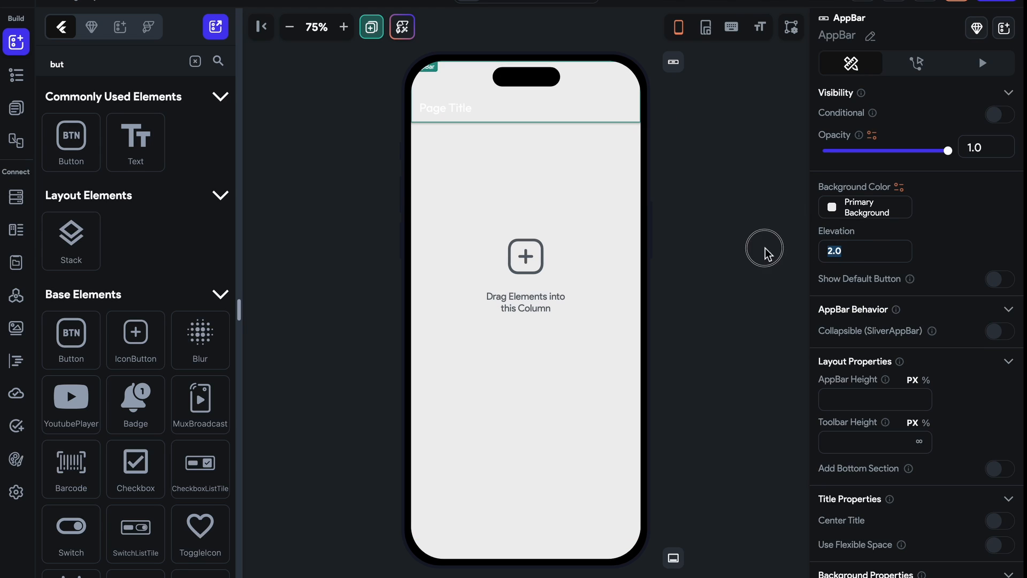
click(451, 108)
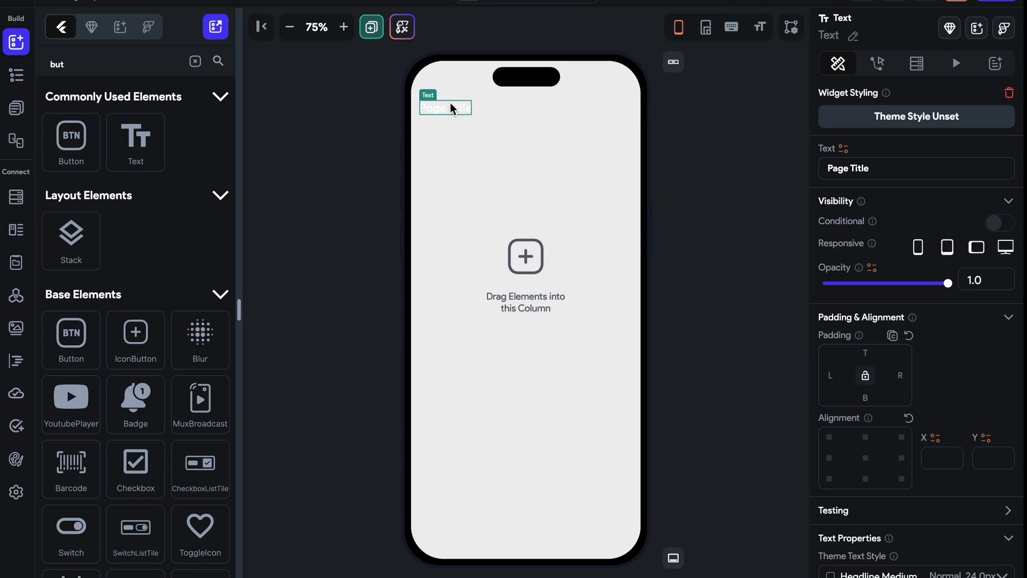
click(194, 61)
text(icon)
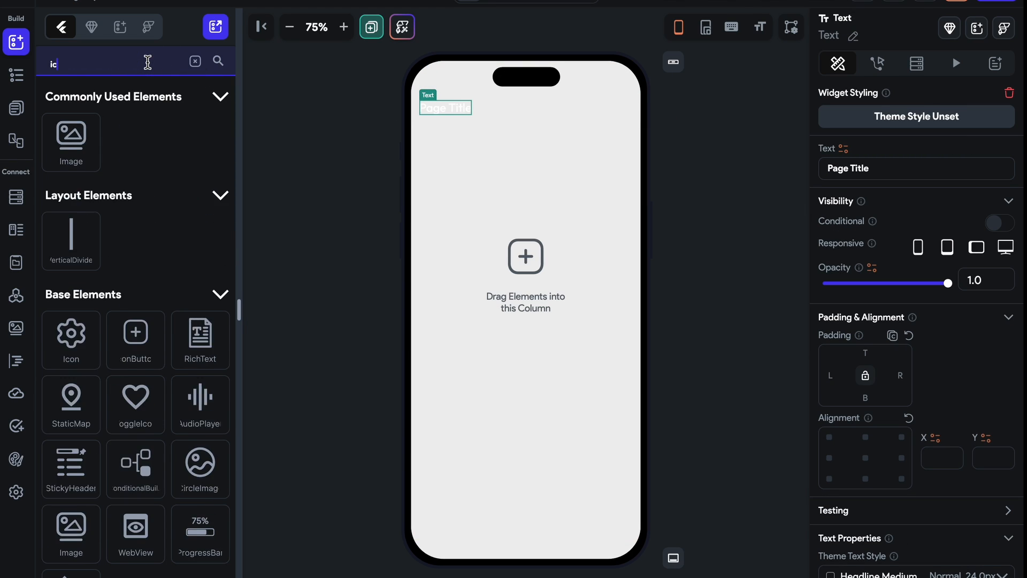
- Copy the menu IconButton from the HomePage AppBar and paste it into the column of the BookingDetails page
click(16, 108)
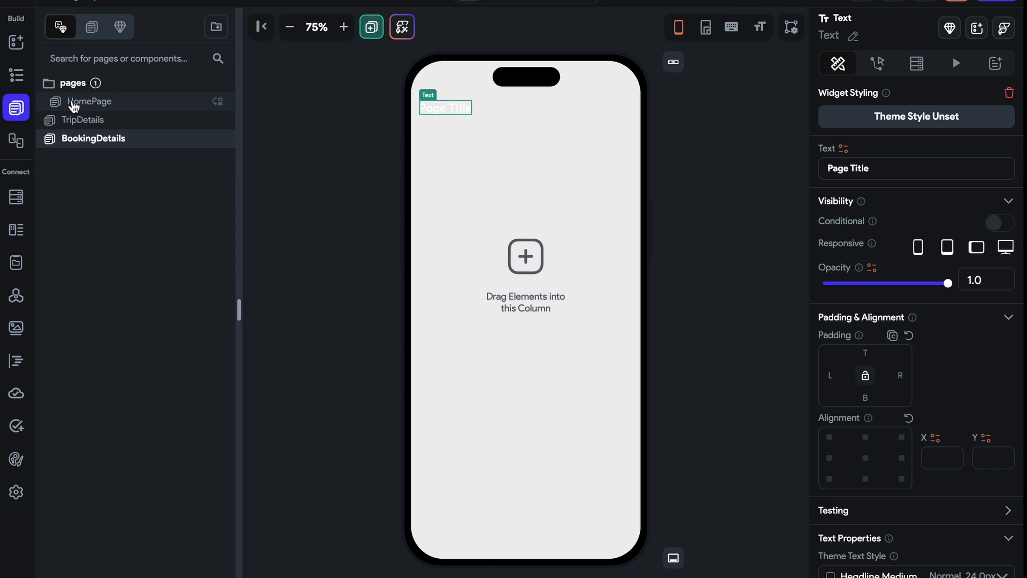
click(76, 101)
click(506, 96)
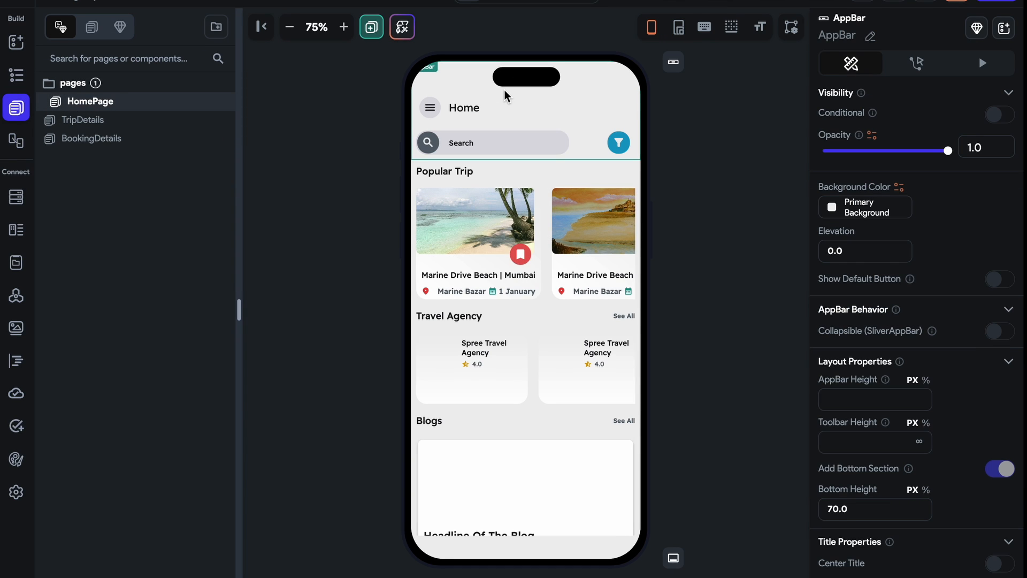
click(428, 109)
key(ctrl+c)
click(219, 138)
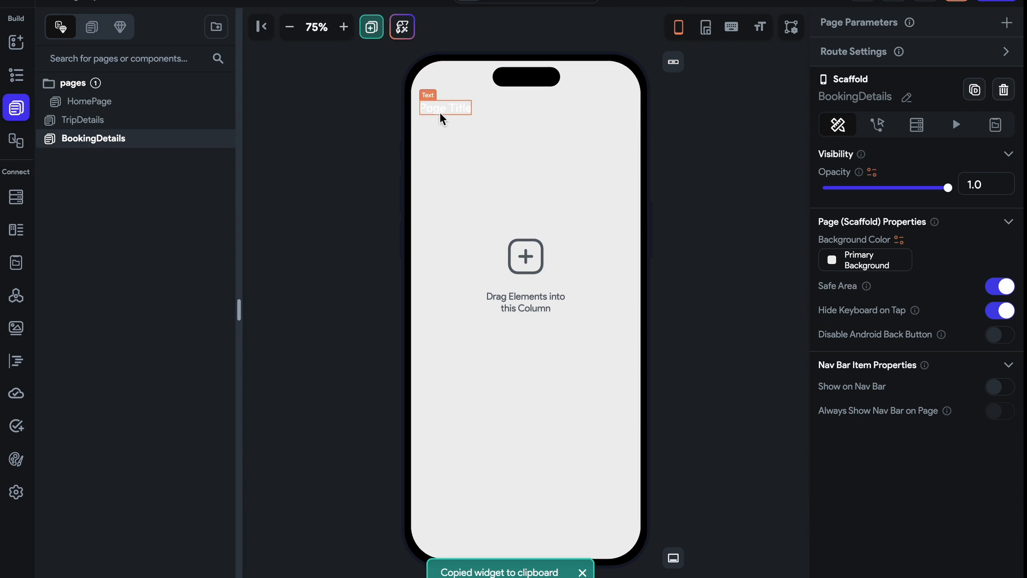
click(468, 167)
key(ctrl+v)
- Try moving the menu IconButton into the AppBar before the page title, and undo the move
drag(428, 137, 426, 105)
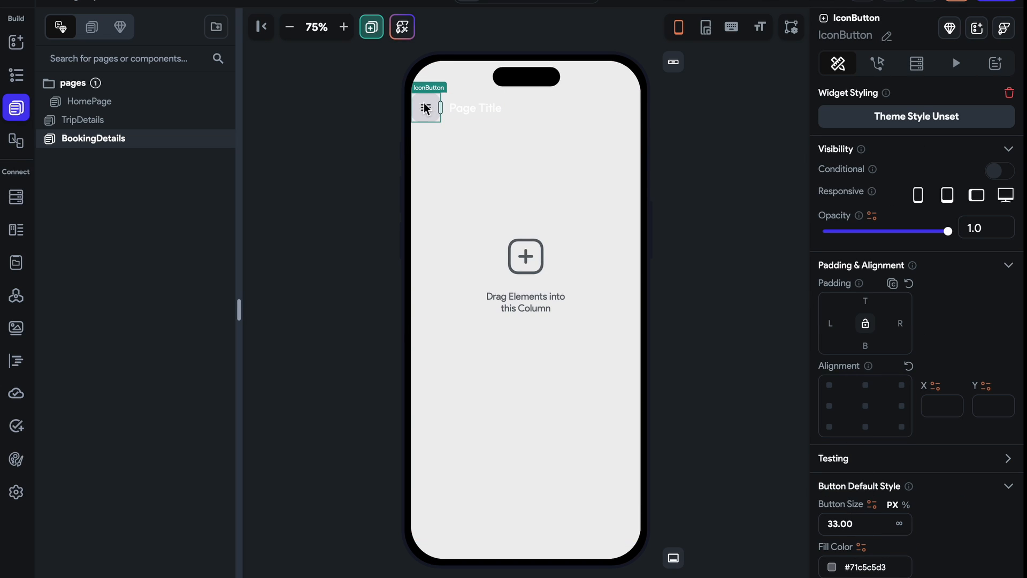
click(436, 118)
click(449, 169)
key(ctrl+z)
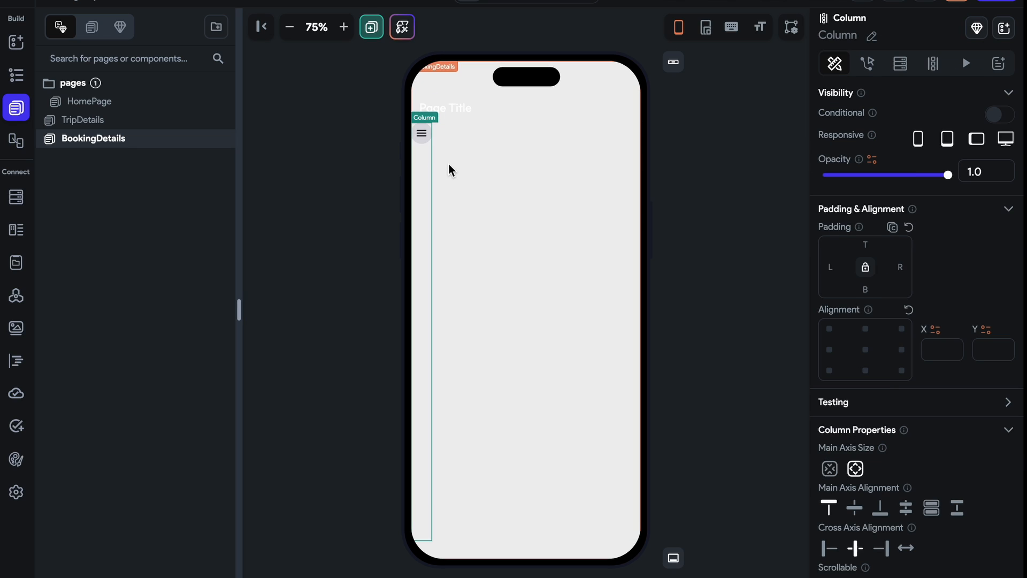
- Delete the Page Title text from the AppBar and try to move the menu IconButton into its place
click(452, 108)
click(457, 117)
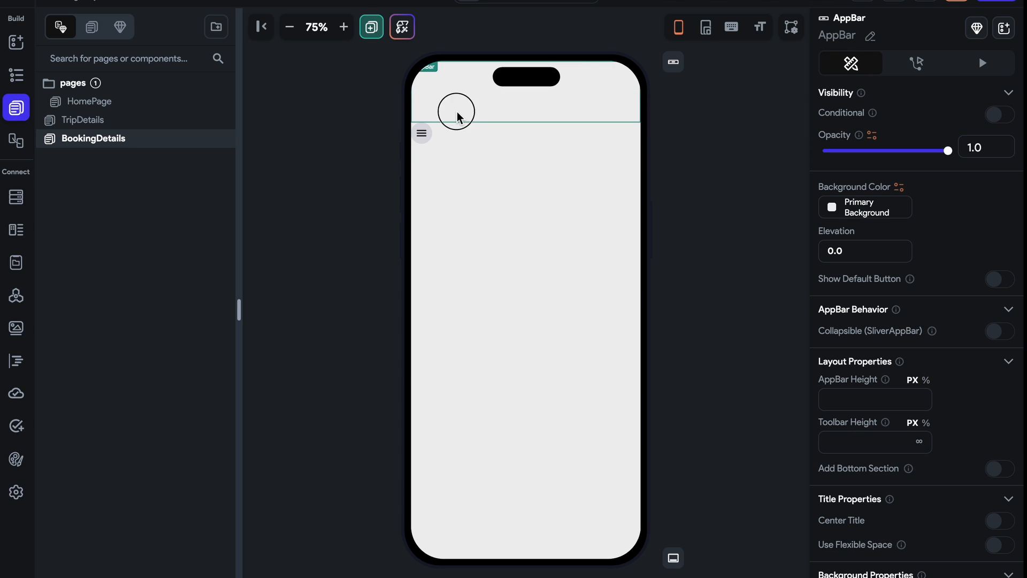
click(431, 134)
drag(423, 138, 475, 101)
click(430, 134)
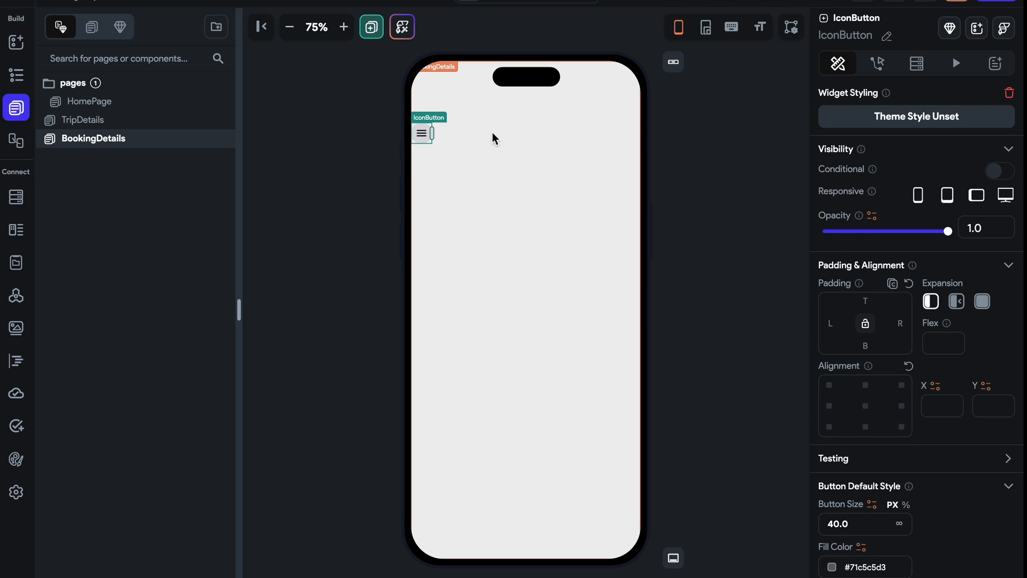
- Copy the widget style of the menu IconButton in the BookingDetails column
click(523, 108)
right_click(421, 133)
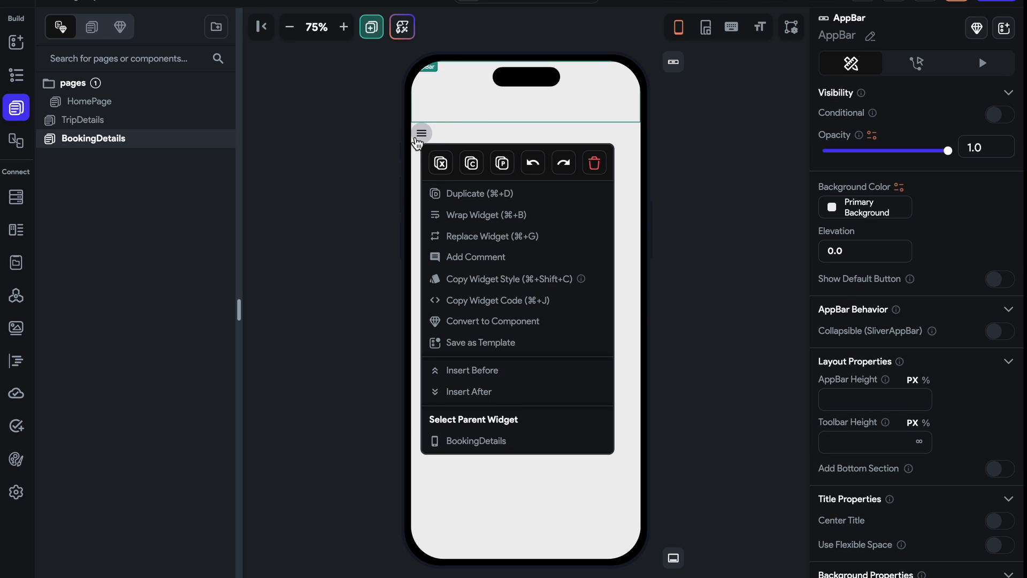
click(476, 282)
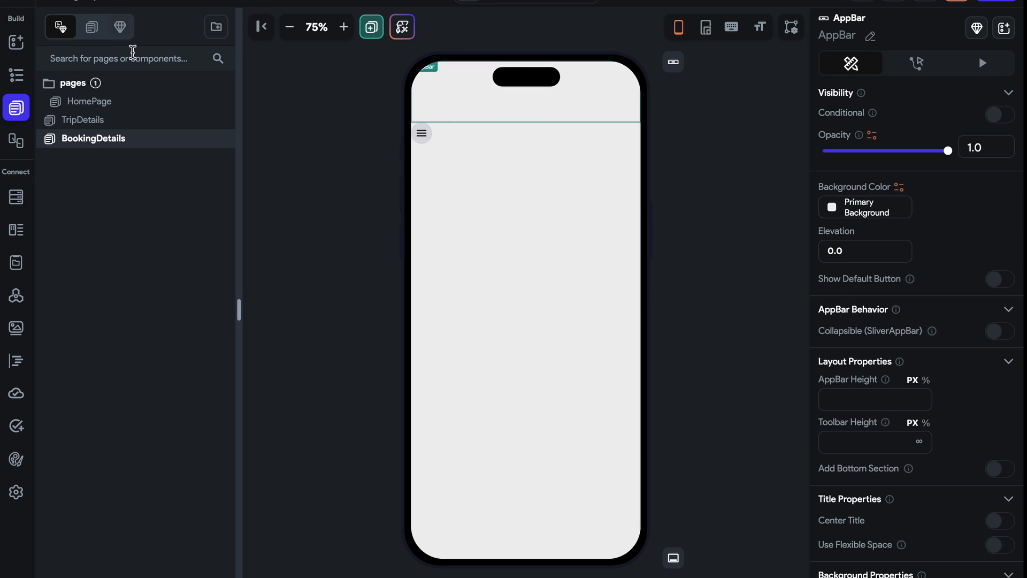
- Try adding a new IconButton widget to the AppBar of the BookingDetails page, and delete it
click(16, 42)
click(143, 56)
key(F2)
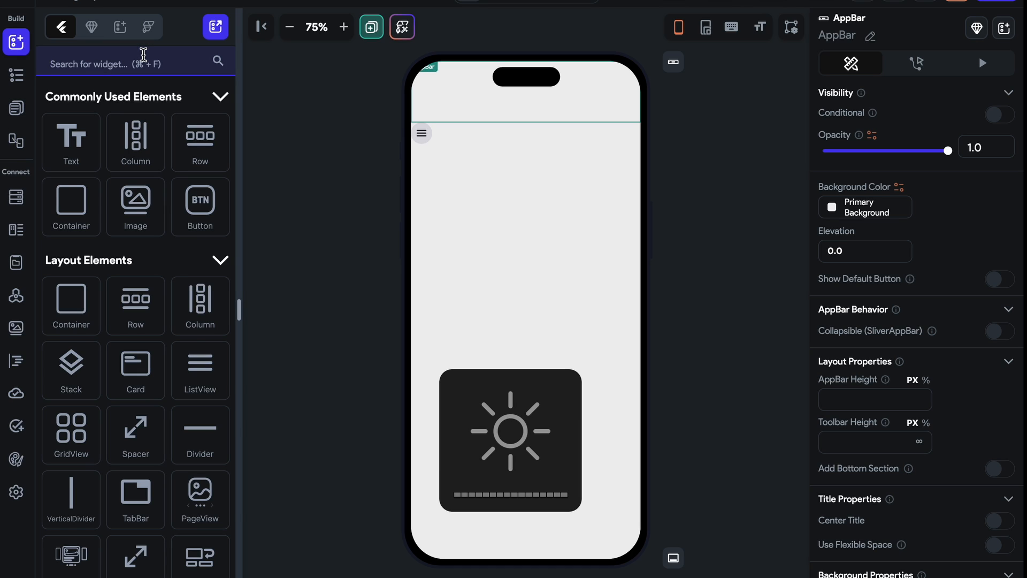
text(icon)
drag(129, 348, 441, 103)
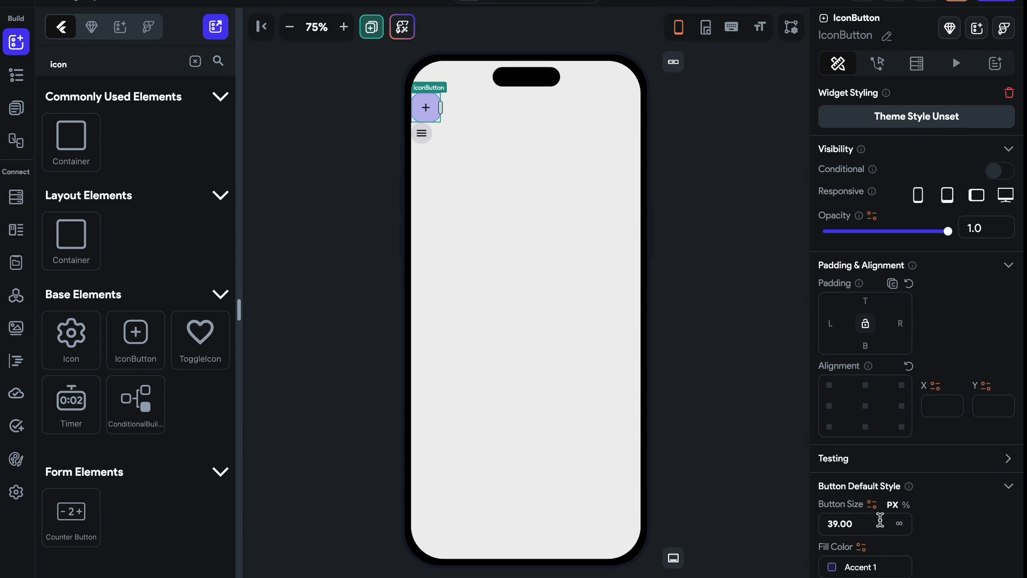
key(Delete)
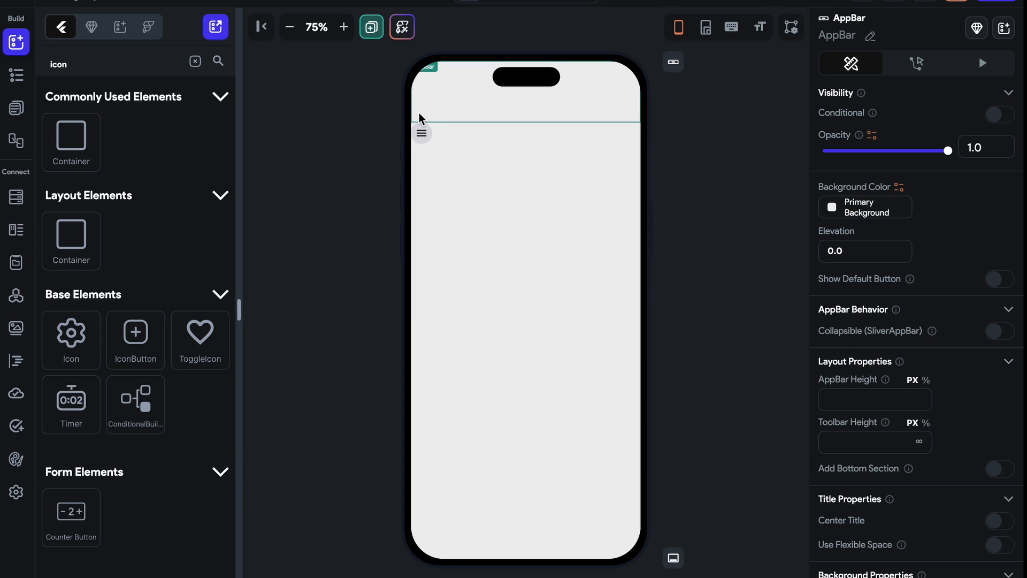
- Delete the AppBar and the column holding the menu IconButton from the BookingDetails page
key(Delete)
click(422, 109)
key(Delete)
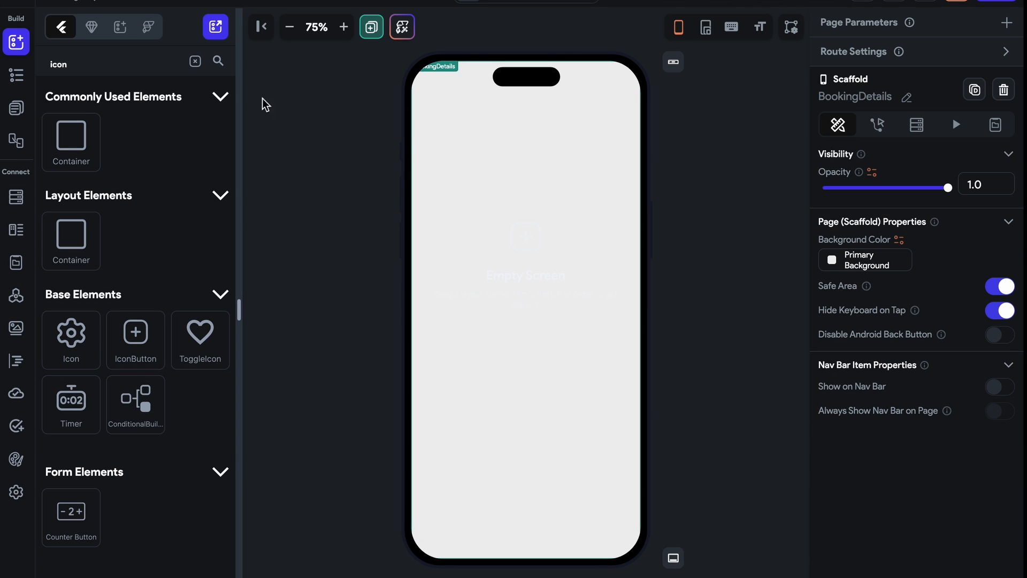
- Copy the entire AppBar from the HomePage and paste it into the BookingDetails page
click(26, 109)
click(89, 101)
click(546, 128)
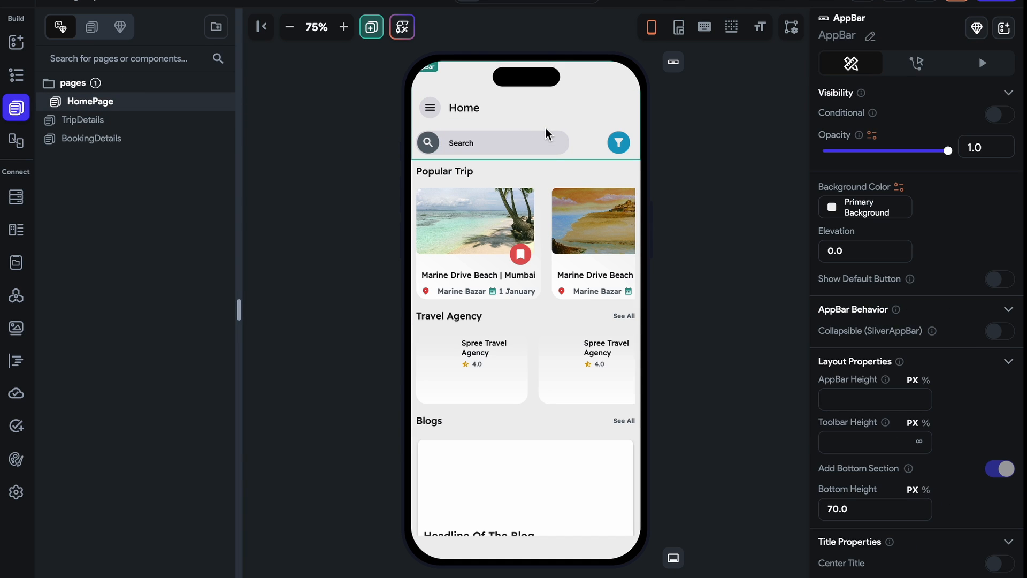
key(ctrl+c)
click(91, 138)
key(ctrl+v)
- Remove the search row from the pasted AppBar and change its title text to Booking Details
click(587, 142)
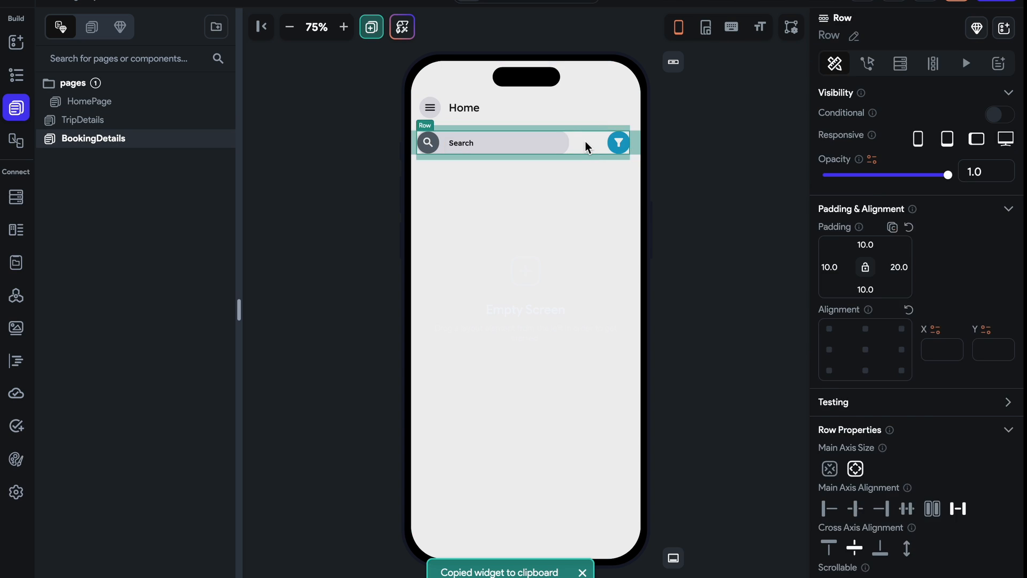
key(Delete)
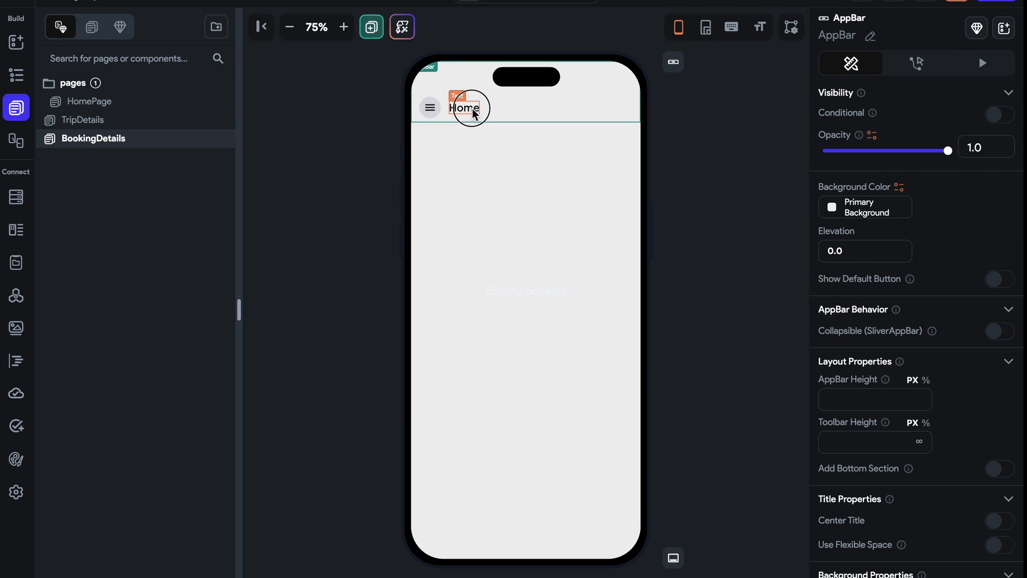
click(471, 108)
text(Book)
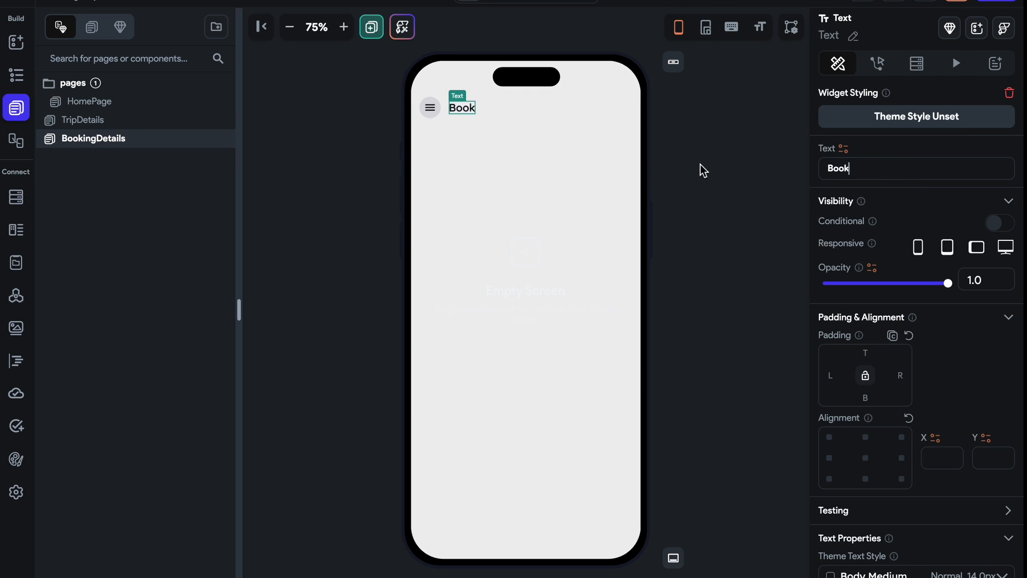
text(ing)
- Replace the menu icon of the AppBar's IconButton with a back arrow from the Material icons
click(430, 107)
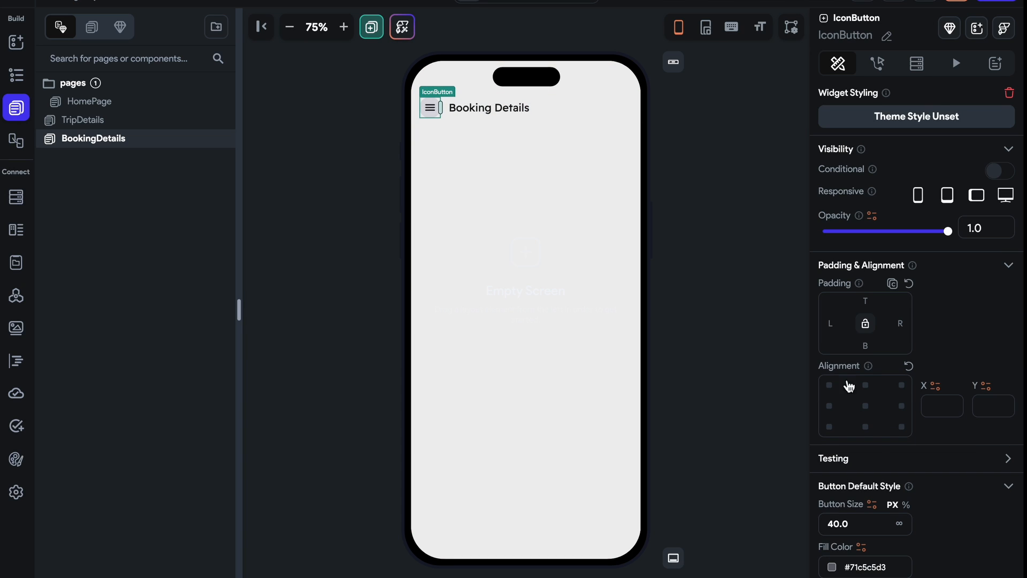
scroll(888, 519, down, 7)
click(931, 403)
text(back)
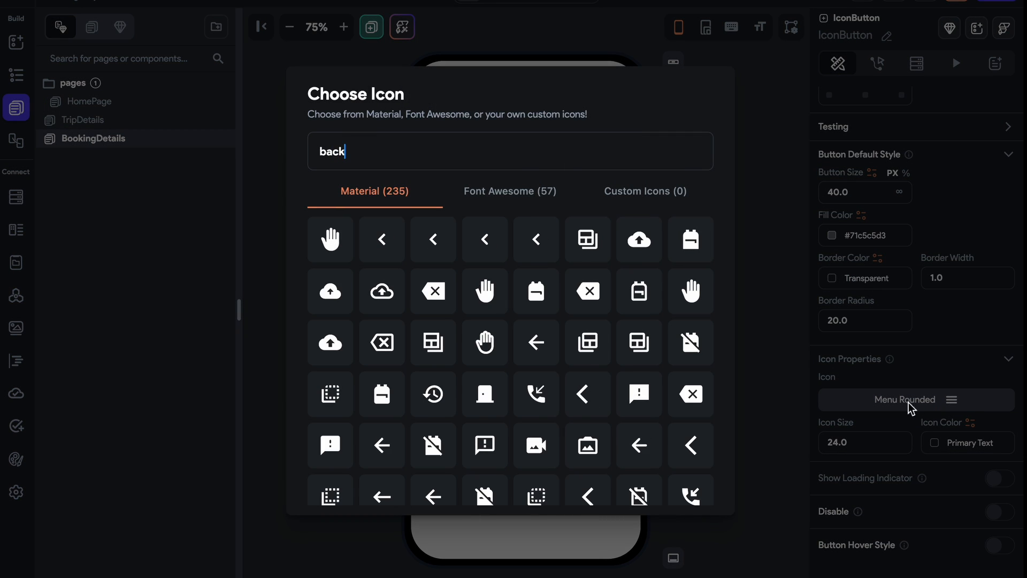
click(536, 343)
click(701, 110)
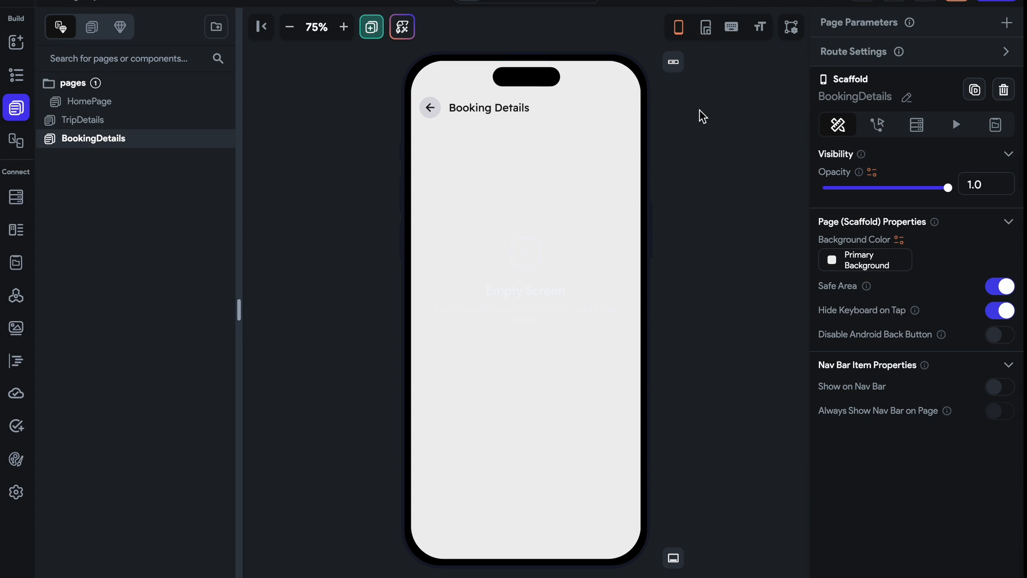
- Copy the What's Included heading from the TripDetails page and return to the BookingDetails page
click(83, 119)
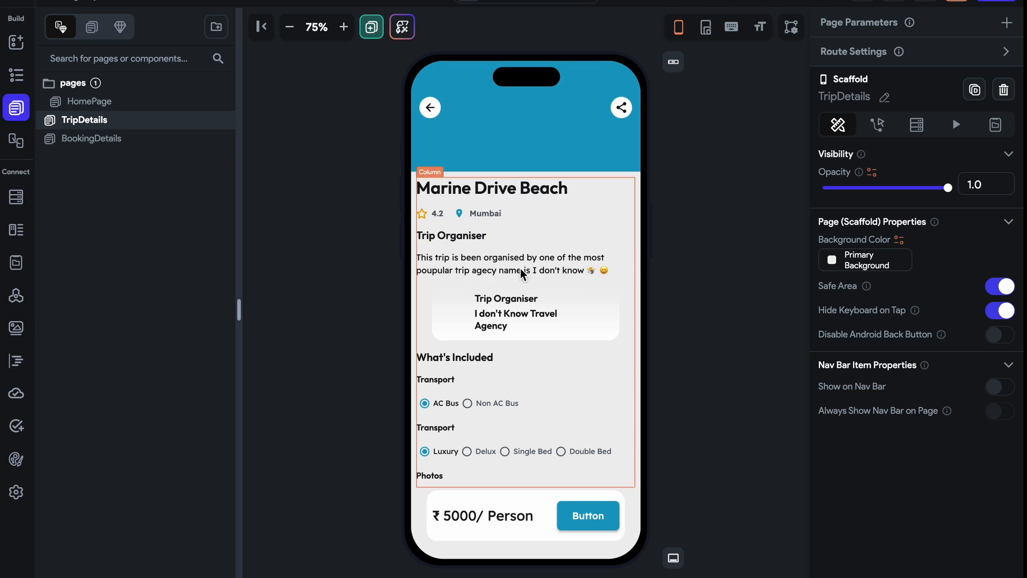
click(480, 244)
key(ctrl+c)
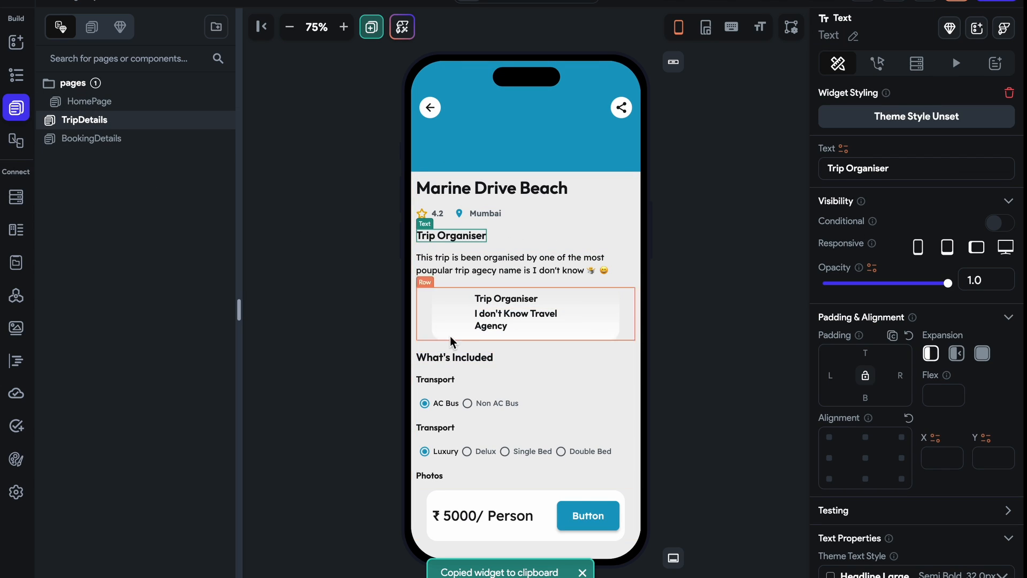
click(480, 358)
click(91, 138)
click(488, 249)
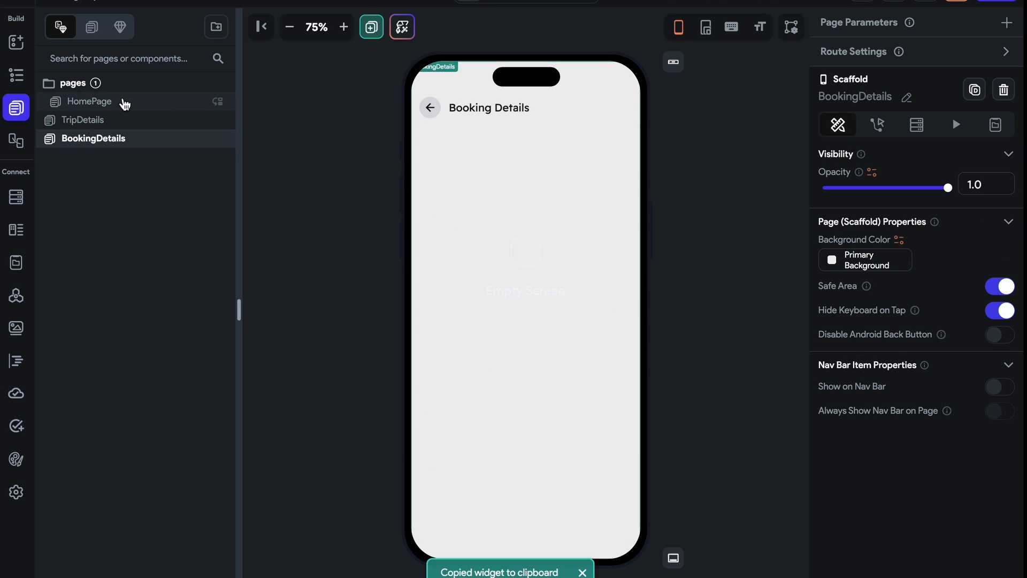
- Add a column with 10.0 padding on all sides to the BookingDetails page and place a row inside it
click(16, 43)
click(142, 141)
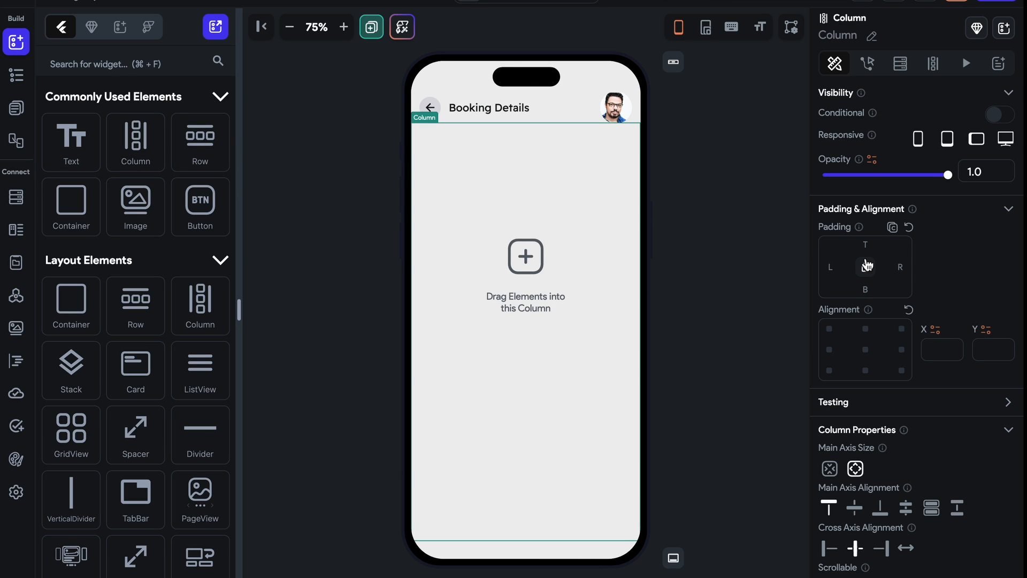
key(super+v)
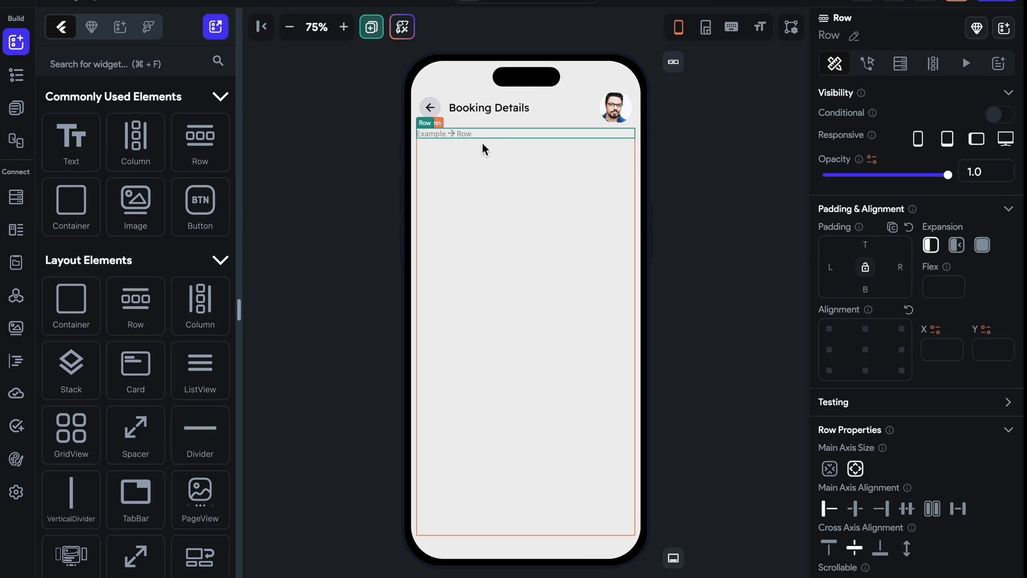
- Paste the What's Included text twice into the row and set the row's main axis alignment to space between
click(483, 141)
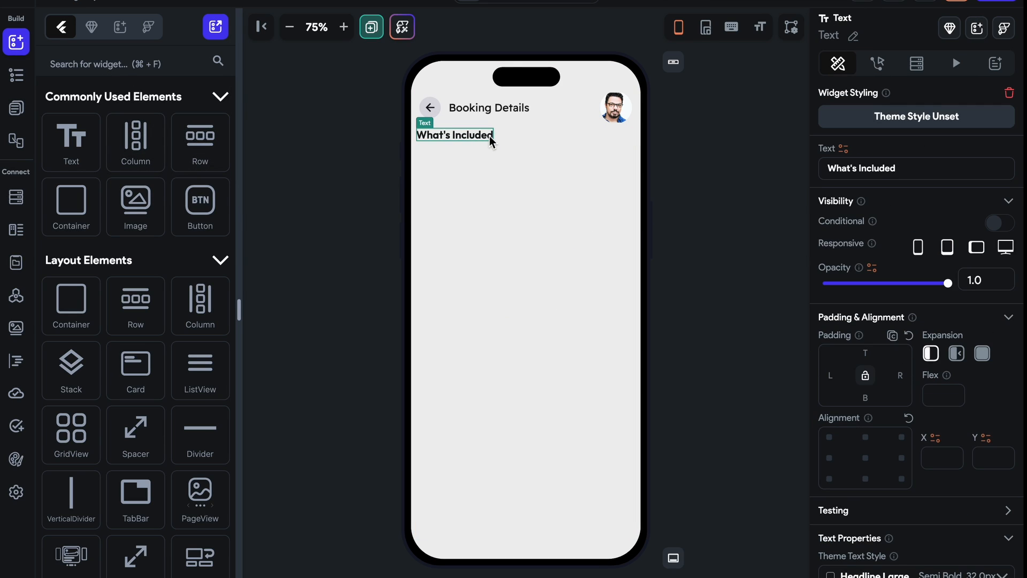
click(602, 136)
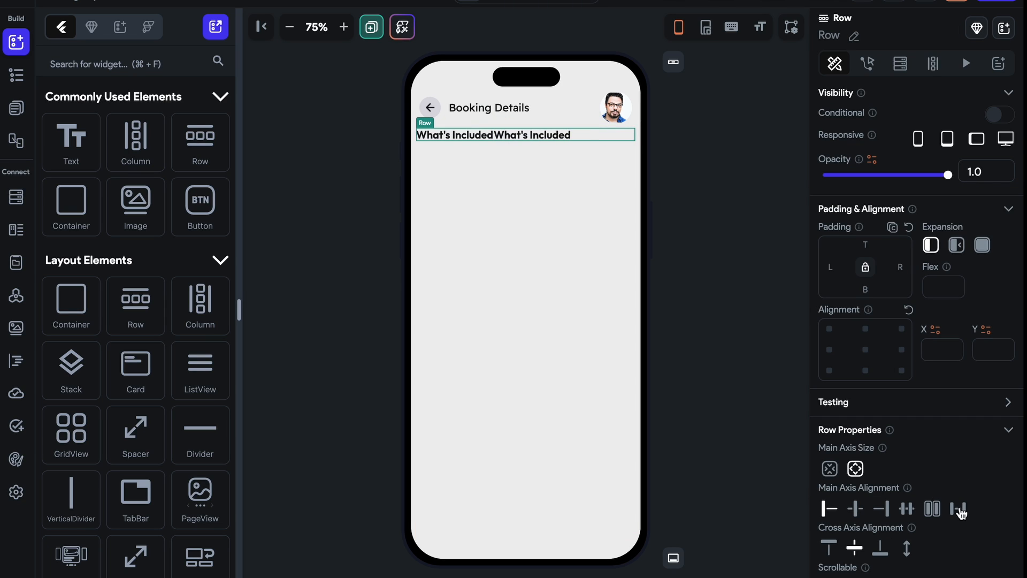
click(958, 509)
- Set the row's second text to font size 14 and the Secondary Text color
click(606, 136)
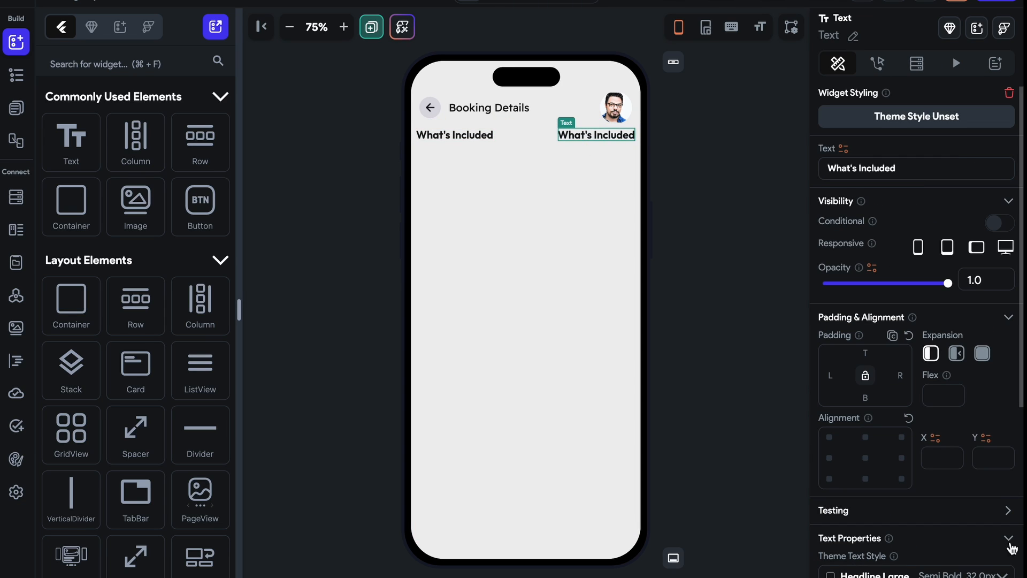
scroll(894, 422, down, 5)
click(876, 455)
key(Down)
key(Down)
key(Down)
key(Down)
key(Down)
key(Down)
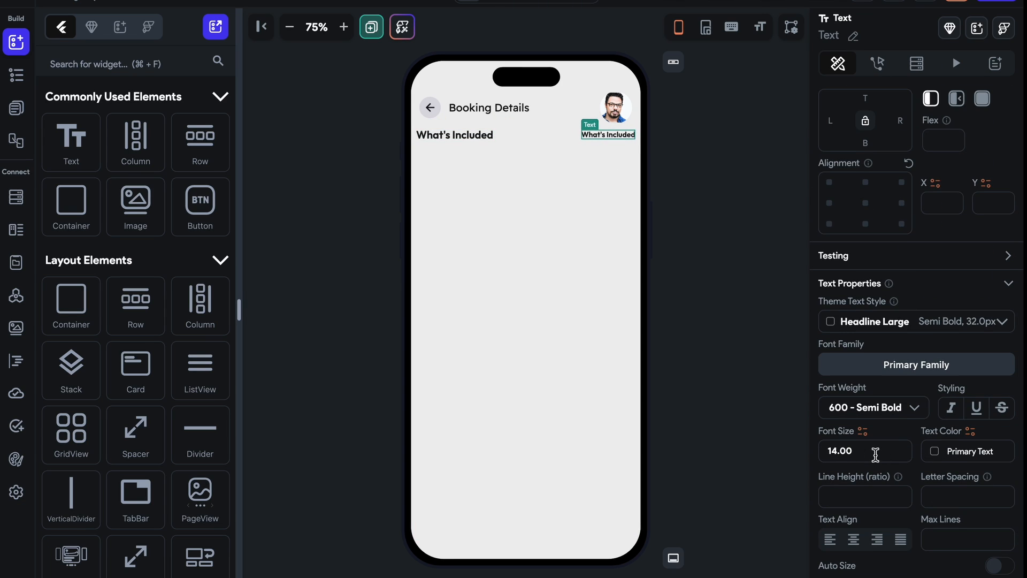
click(932, 447)
click(462, 279)
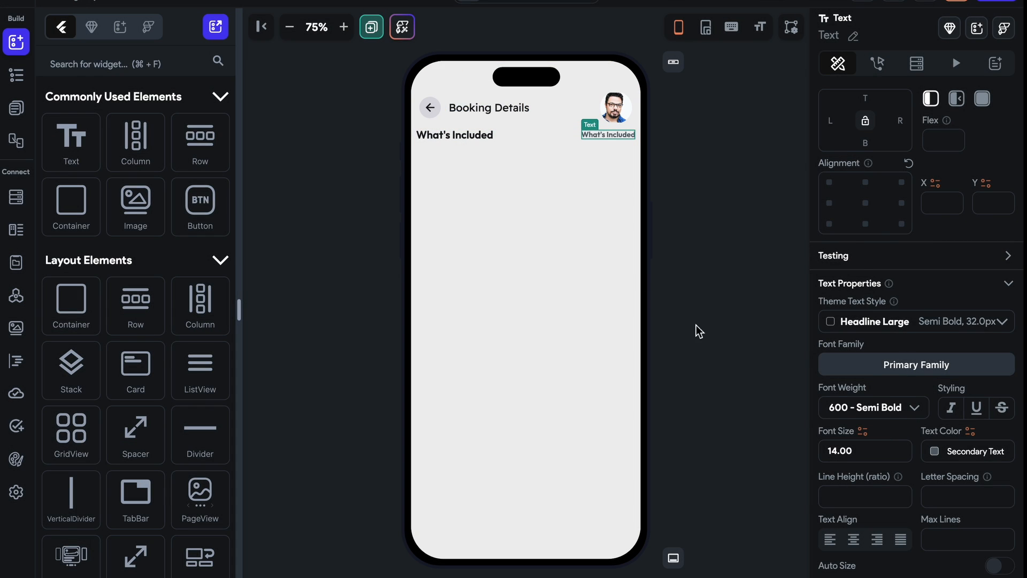
click(724, 347)
- Change the row's second text to Change and its first text to Booking Details
click(620, 155)
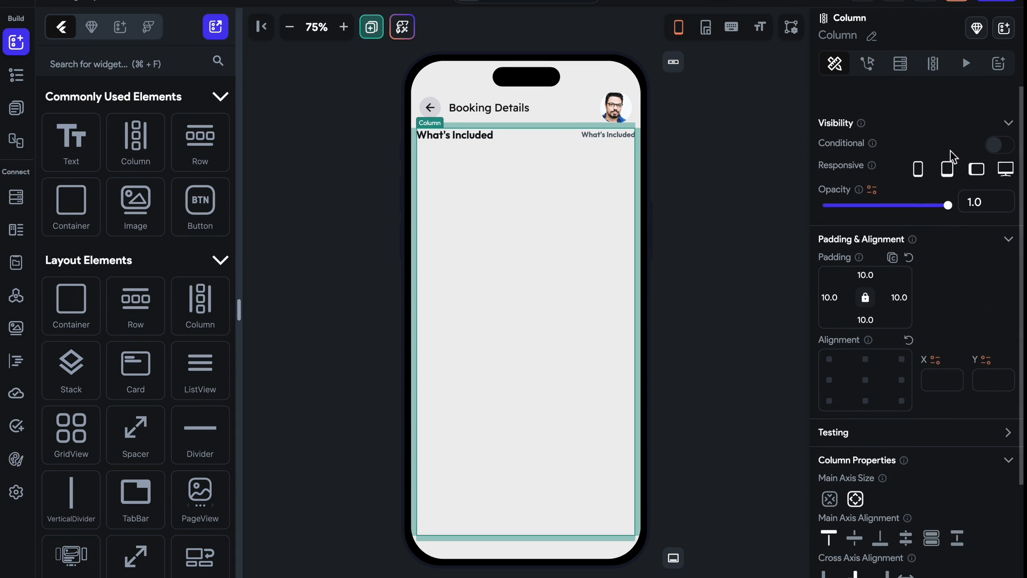
scroll(897, 259, down, 3)
scroll(897, 259, up, 3)
click(616, 138)
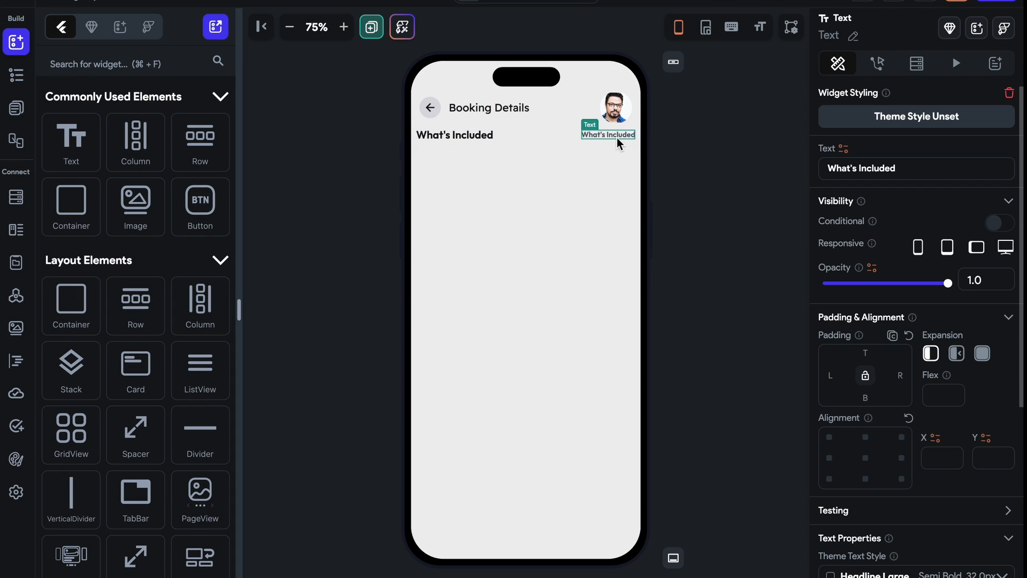
key(super+a)
text(C)
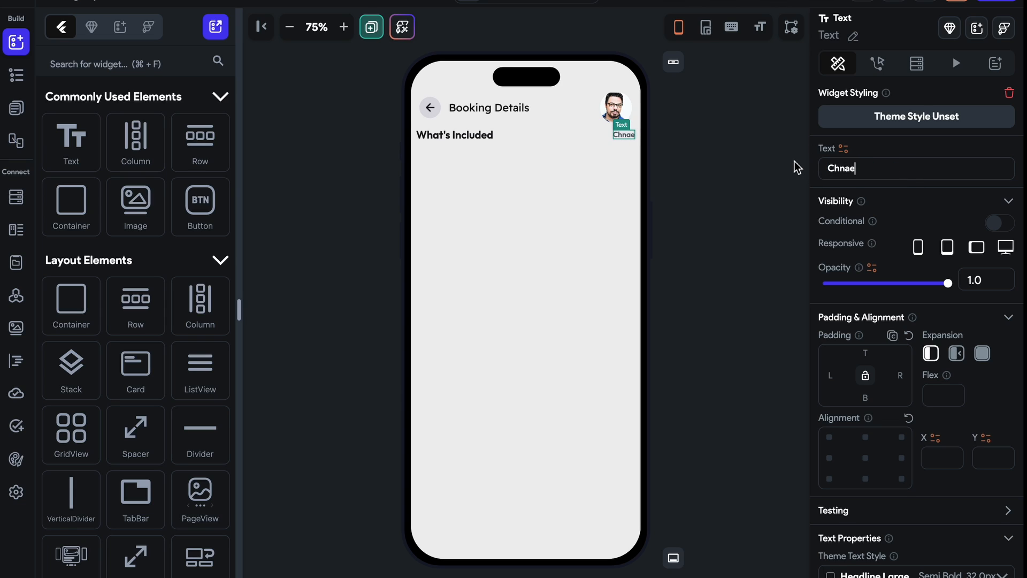
click(449, 137)
key(super+a)
key(BackSpace)
text(B)
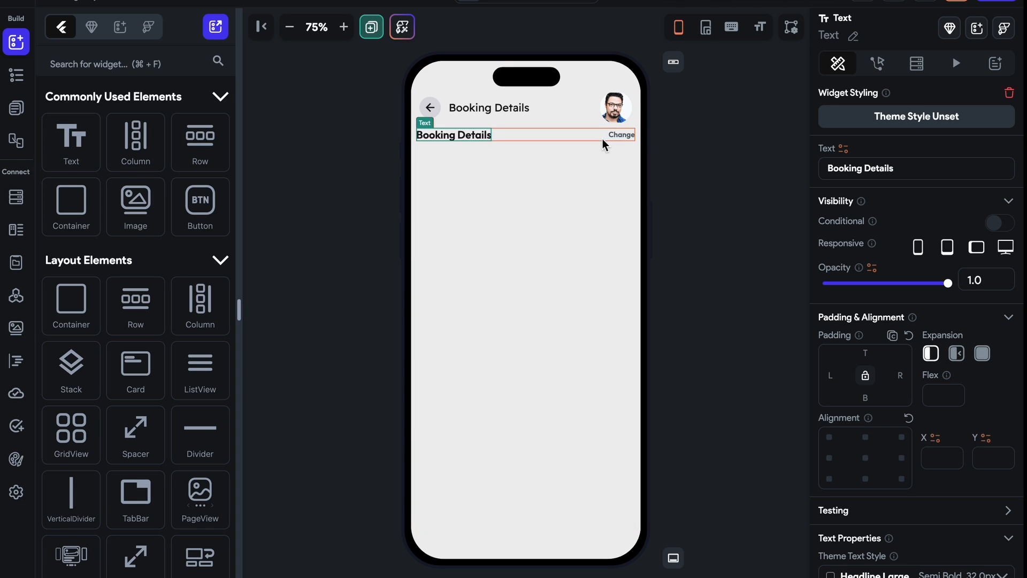
- Set the font size of the Change text to 16
click(620, 134)
scroll(899, 493, down, 3)
click(868, 569)
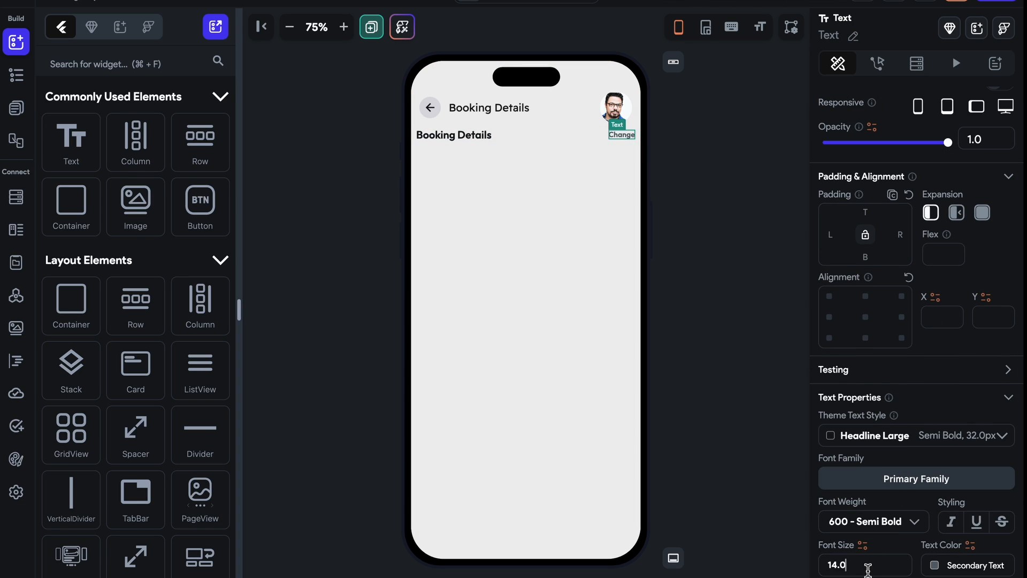
click(344, 27)
click(343, 26)
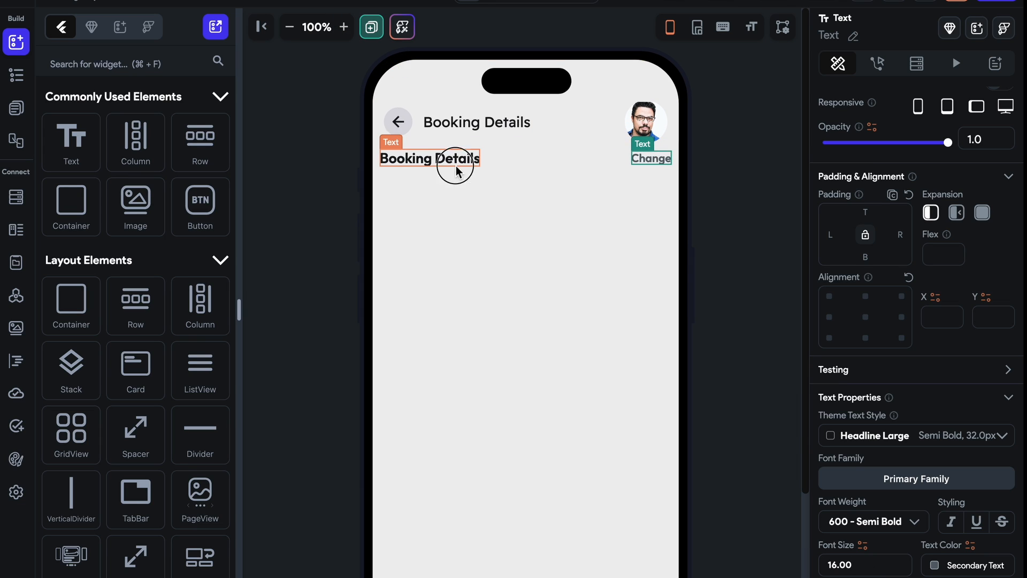
click(685, 271)
- Add a Wrap widget to the column below the Booking Details heading row
click(592, 202)
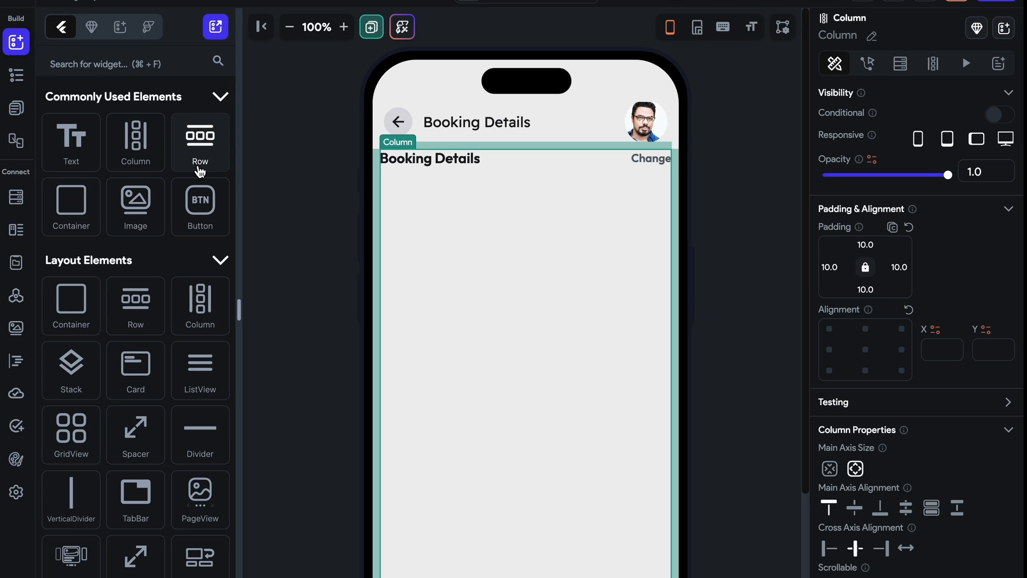
text(wrap)
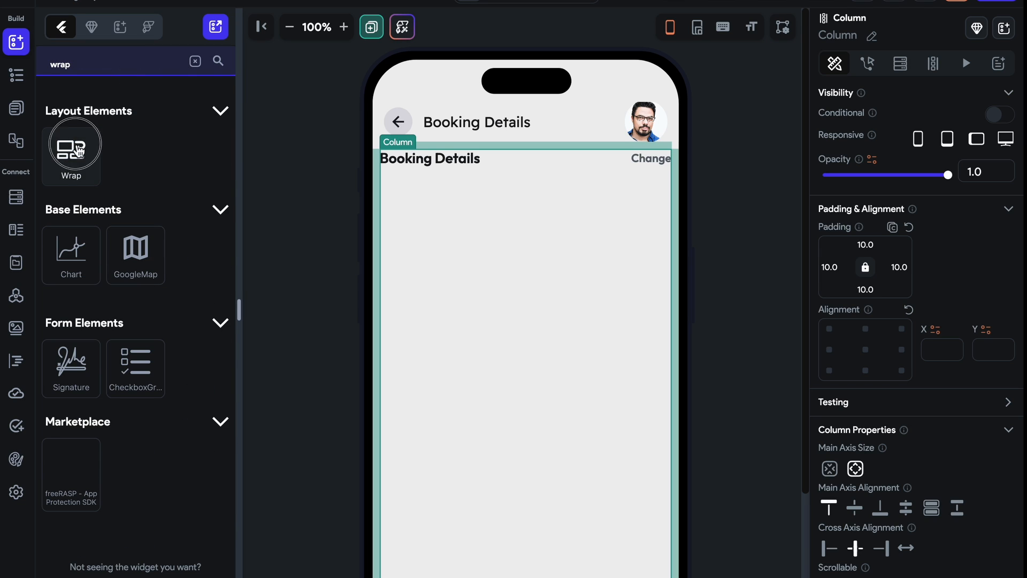
scroll(837, 525, down, 3)
drag(71, 155, 520, 222)
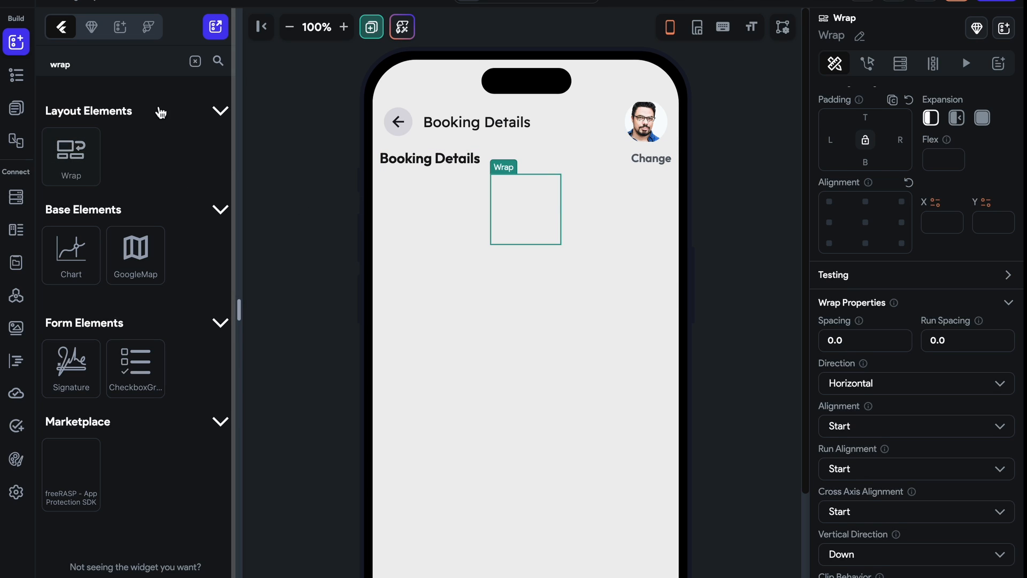
- Place two rows inside the Wrap and increase the Wrap's spacing between them
click(195, 61)
drag(195, 125, 484, 192)
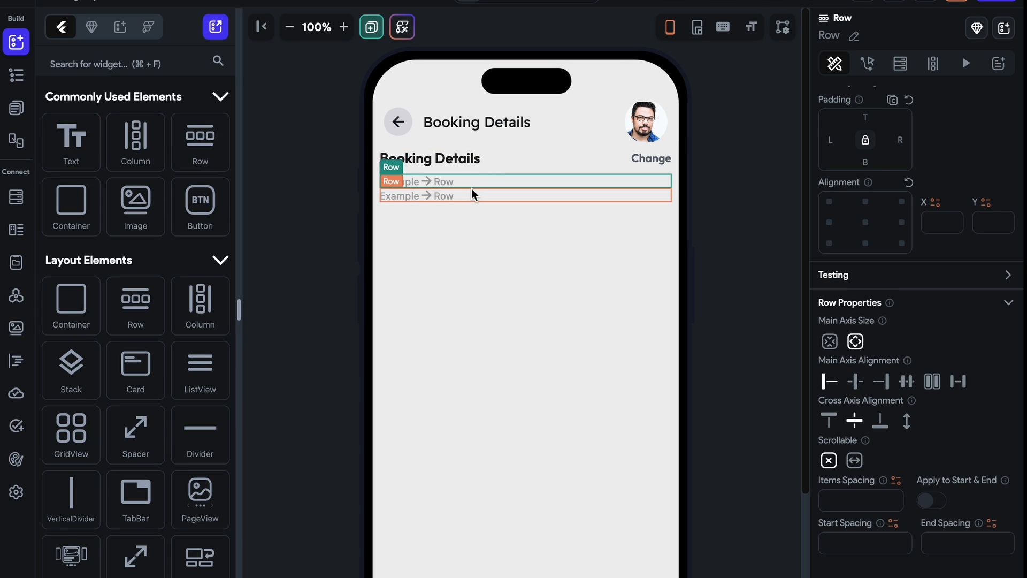
right_click(469, 182)
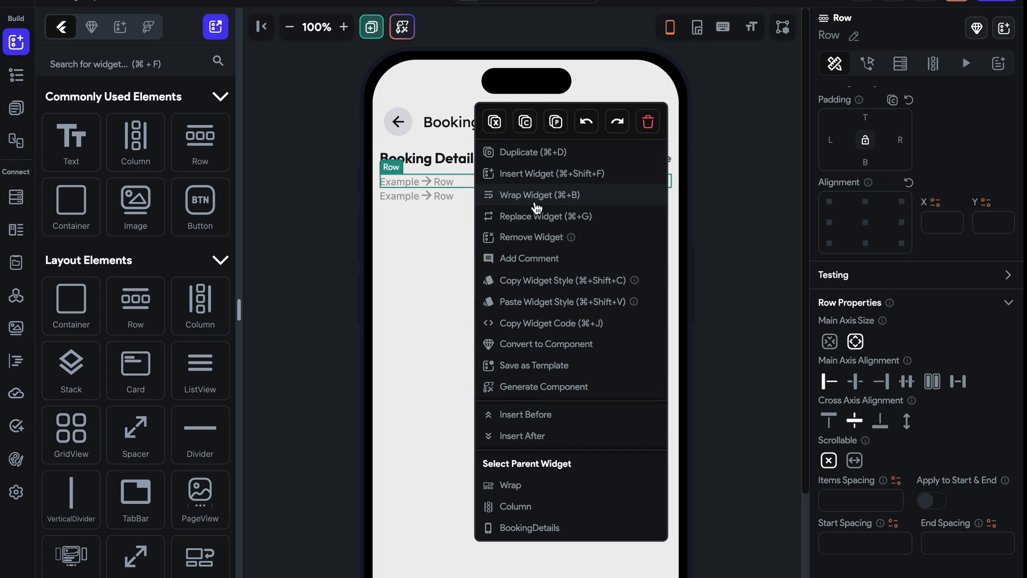
click(535, 486)
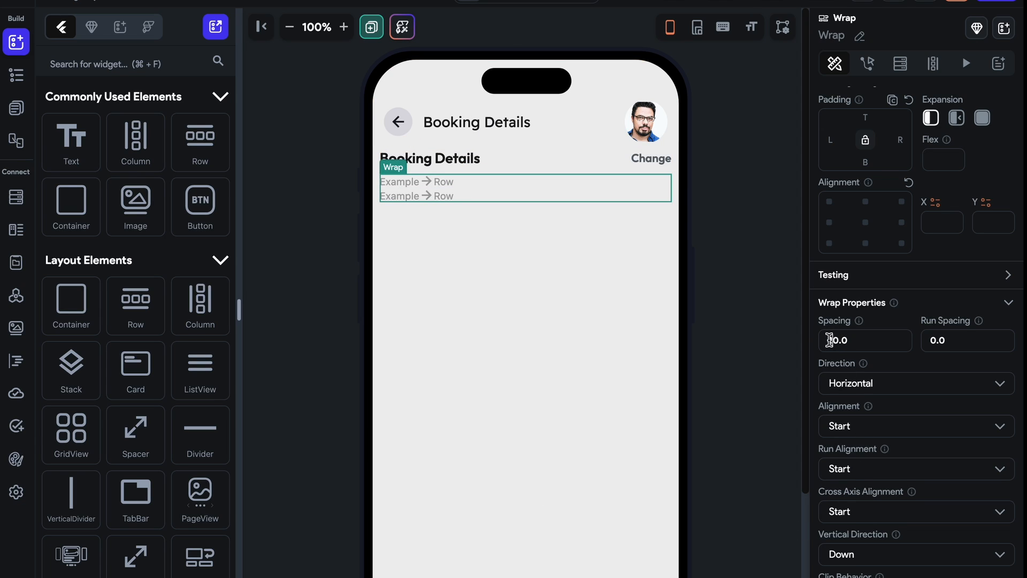
text(2)
- Add an IconButton to the first row of the Wrap and set its border radius to 7
click(500, 181)
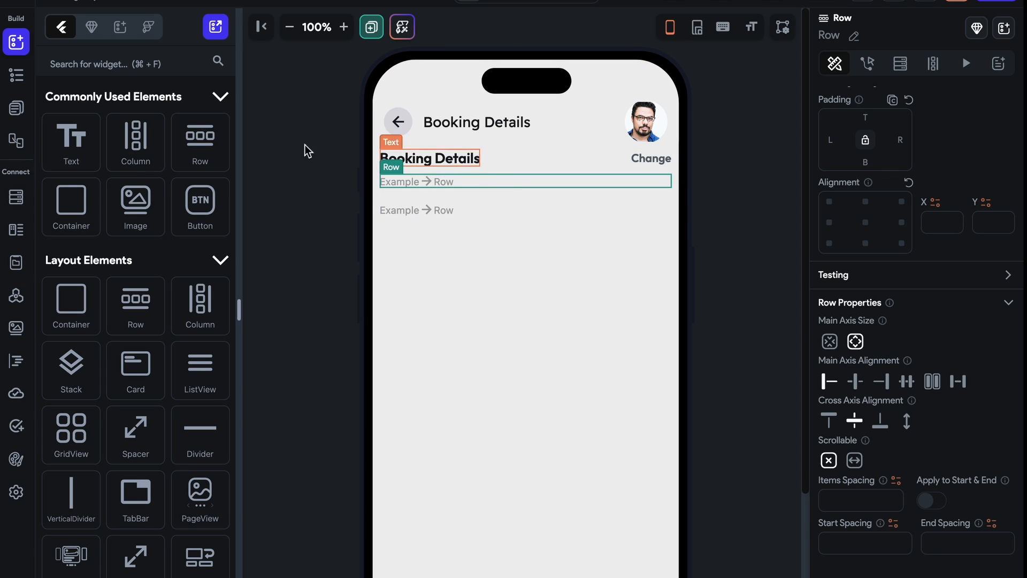
click(155, 62)
text(icon)
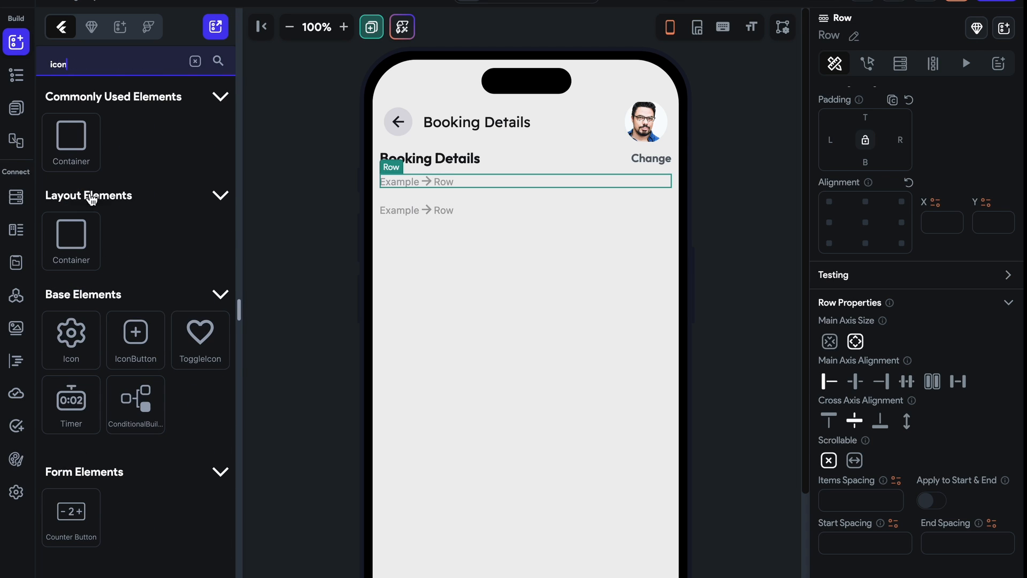
drag(135, 342, 426, 187)
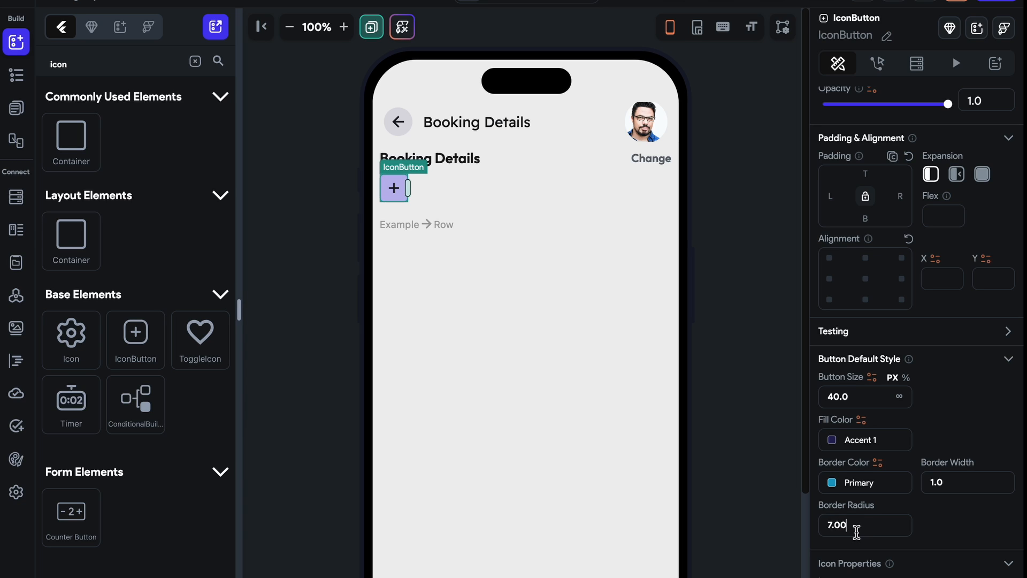
click(731, 419)
click(402, 183)
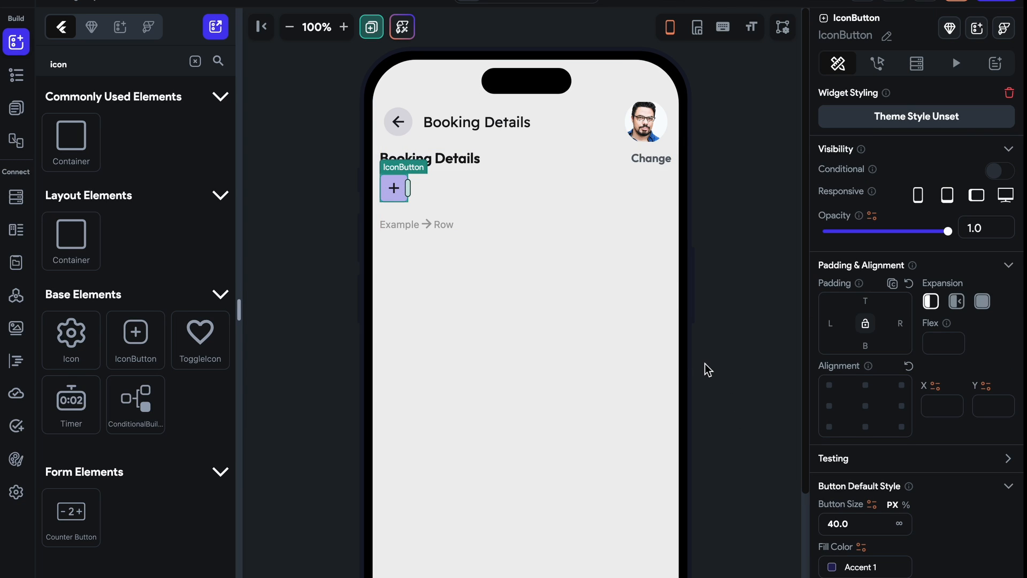
- Set the IconButton's border color to Secondary Text and clear its fill color
scroll(862, 516, down, 4)
click(843, 378)
click(456, 287)
click(836, 338)
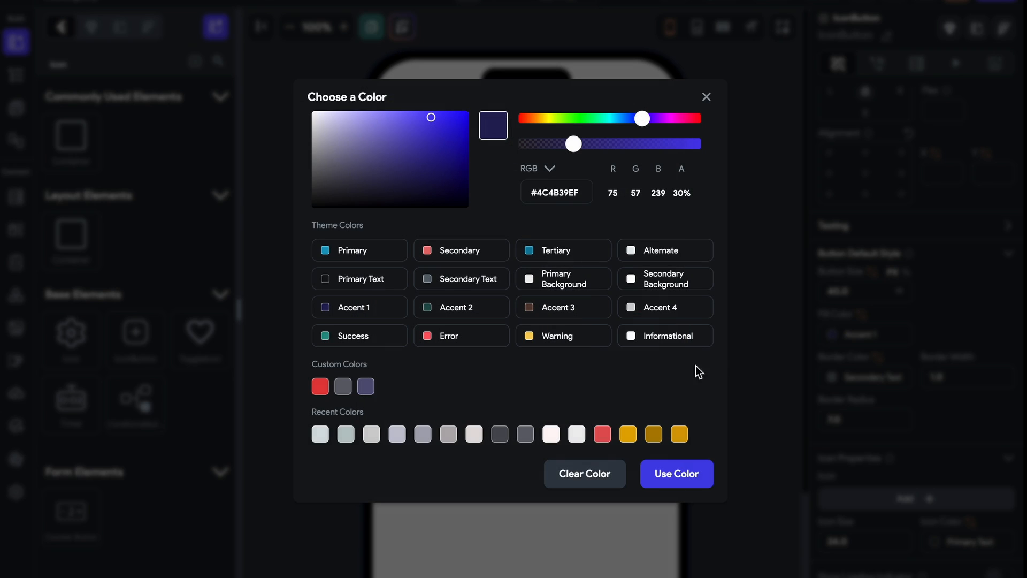
click(581, 474)
- Search the icons for package and choose the Material Pages icon for the IconButton
click(925, 505)
text(pack)
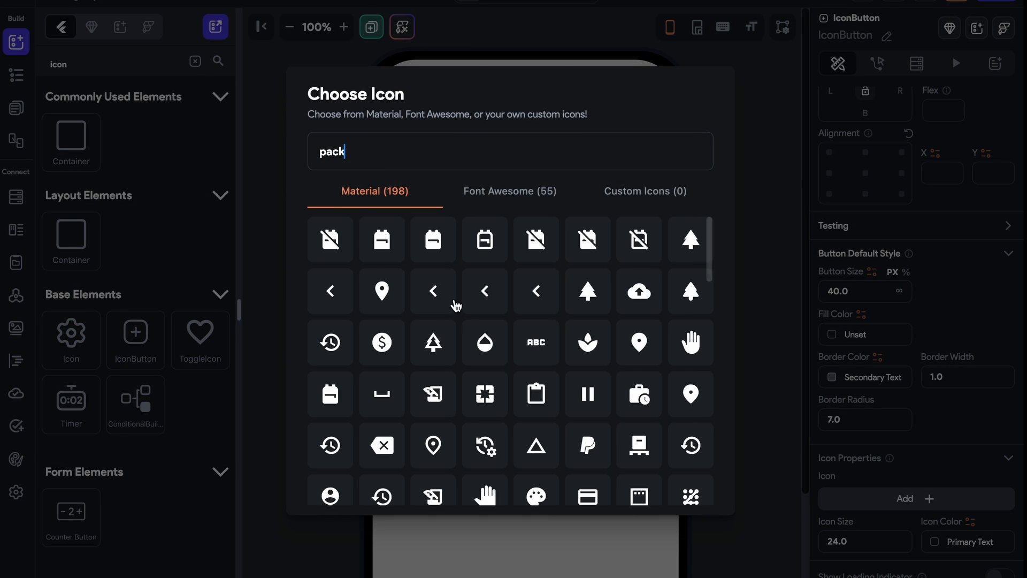
text(agr)
text(e)
click(508, 194)
click(360, 195)
click(332, 239)
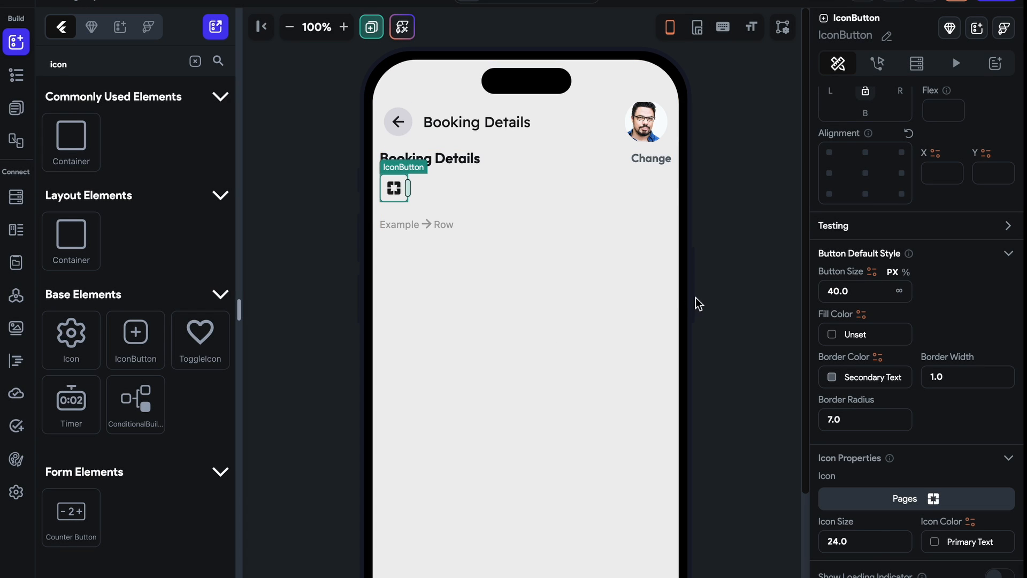
- Set the Pages icon's color to Secondary Text
click(937, 546)
click(437, 276)
click(702, 197)
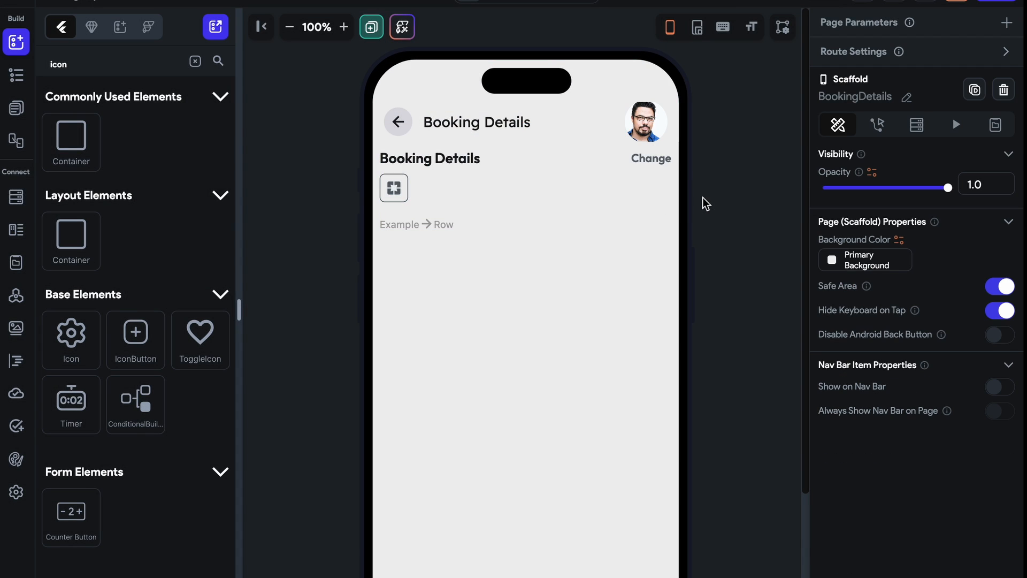
- Add a column beside the IconButton and set the row's items spacing to 10
click(418, 188)
click(195, 61)
drag(135, 142, 407, 200)
click(488, 209)
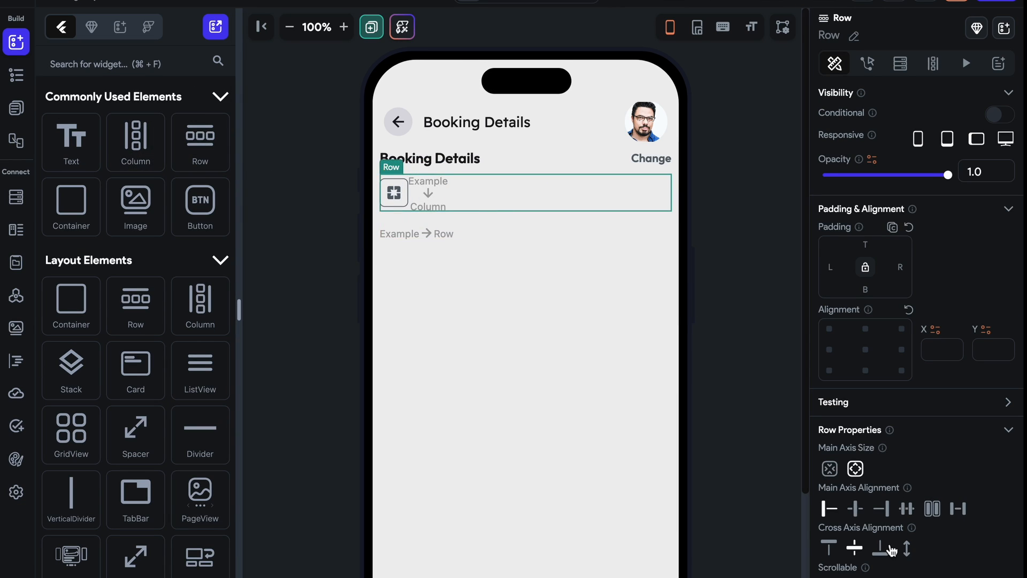
scroll(833, 510, down, 3)
click(438, 194)
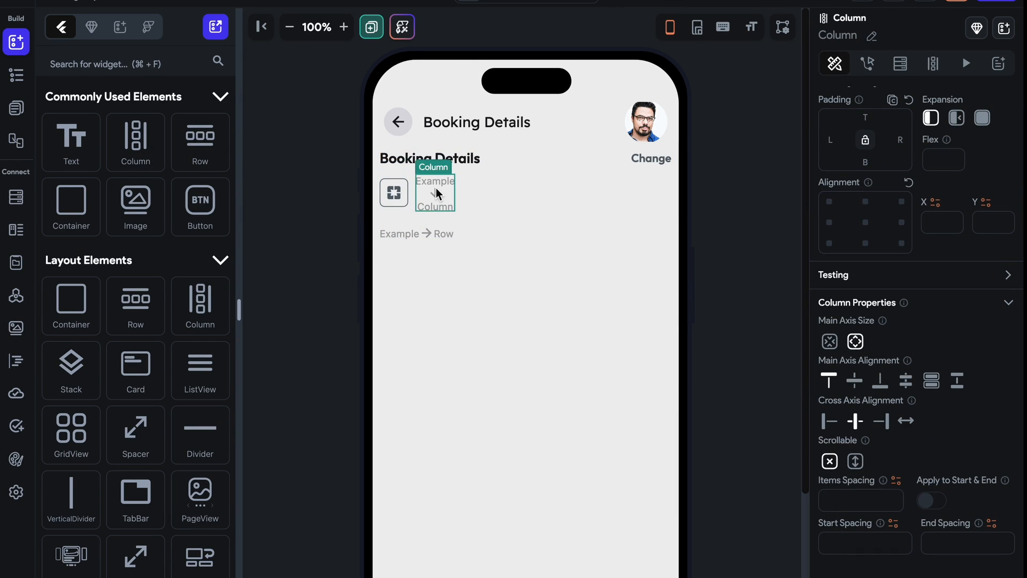
- Copy the Change text from the heading row and paste it into the column beside the icon
click(652, 158)
key(super+c)
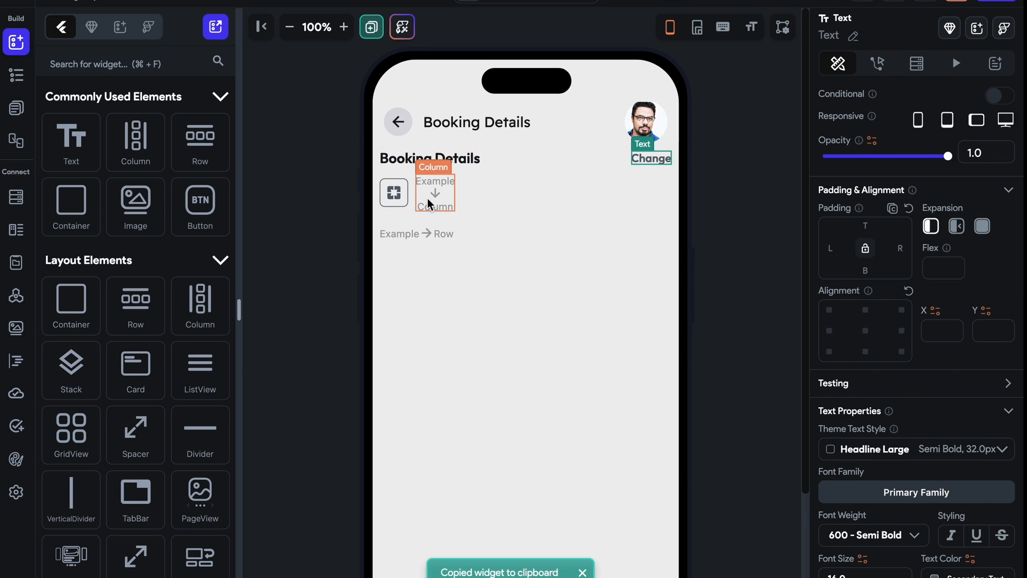
click(434, 200)
key(super+v)
click(428, 188)
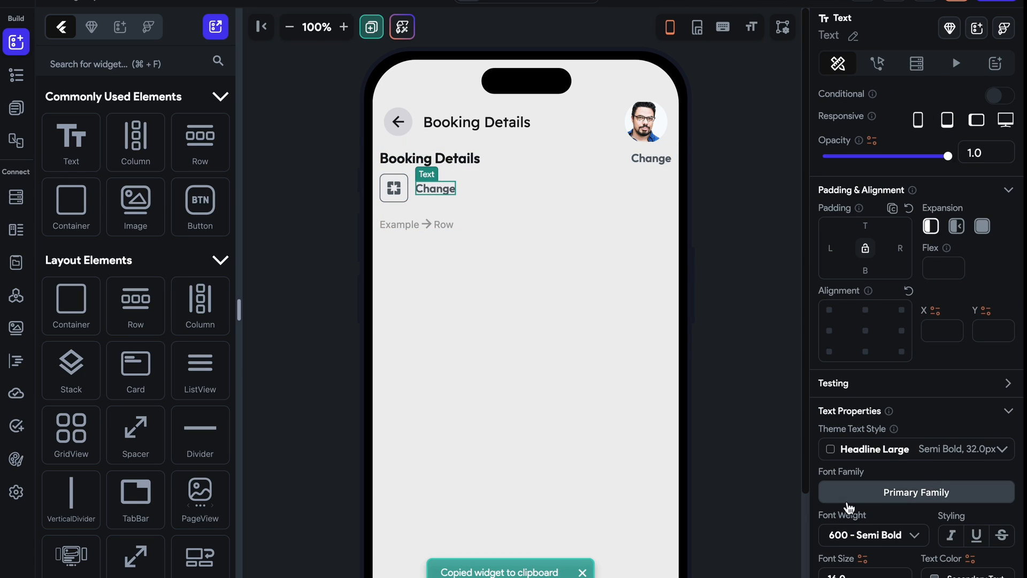
- Set the pasted Change text's font weight to 500 - Medium
scroll(850, 482, down, 3)
click(868, 437)
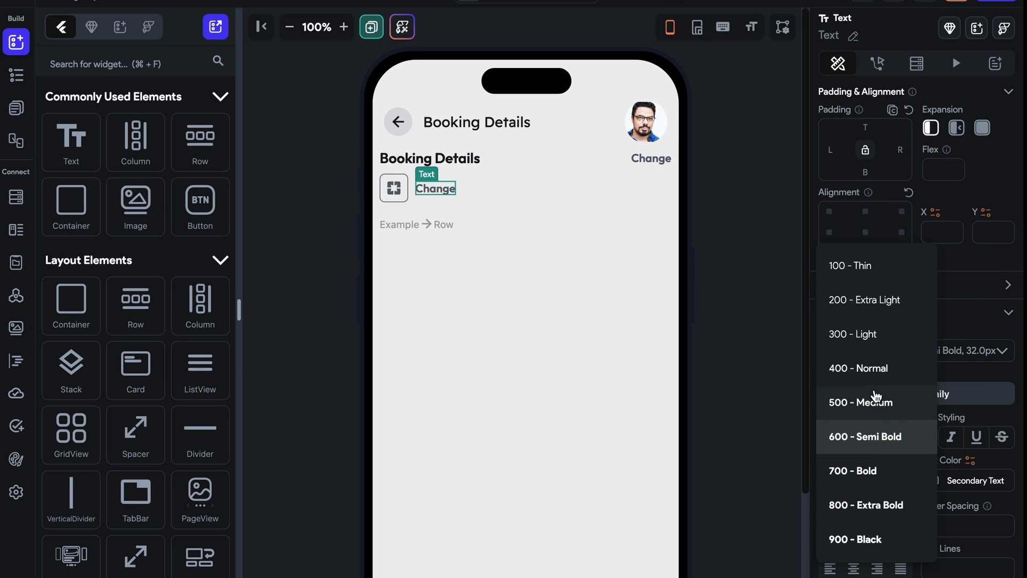
click(876, 399)
click(901, 436)
click(906, 423)
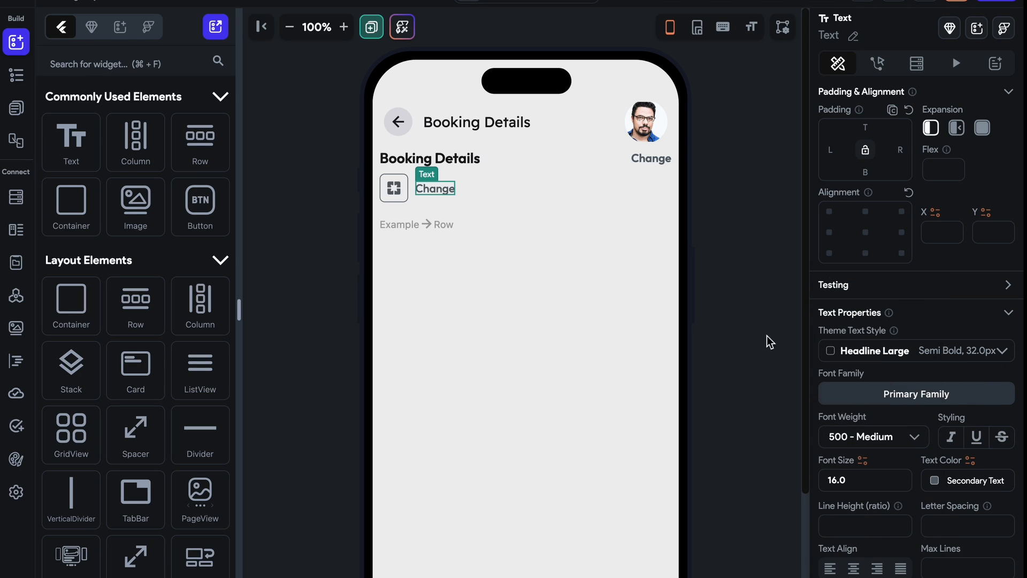
- Set the icon row's cross axis alignment to start and change the pasted text to Package
click(465, 200)
click(829, 420)
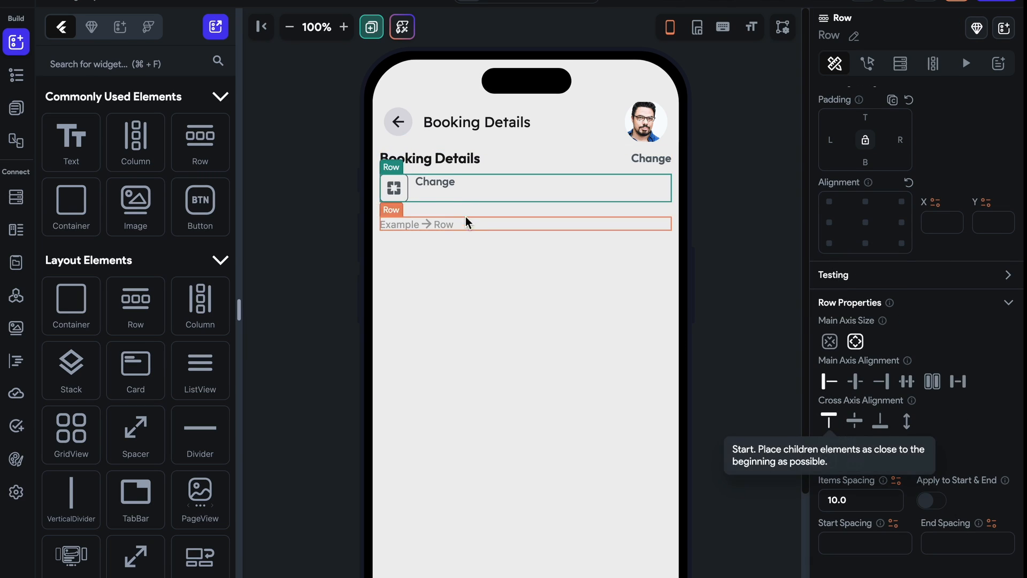
click(440, 182)
scroll(904, 239, up, 3)
drag(878, 169, 721, 177)
text(Package)
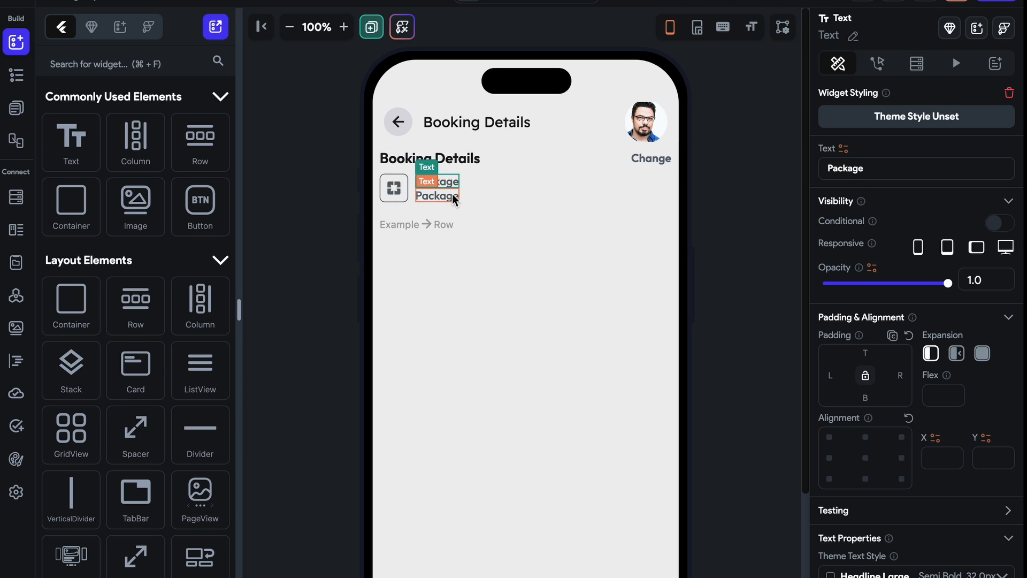
- Duplicate the Package text within its column and set the copy's text color to Primary Text
scroll(893, 375, down, 6)
click(931, 372)
click(377, 272)
- Change the lower text in the column to I Don't Know Travel Agency
scroll(906, 211, up, 6)
click(896, 169)
text(I Don't)
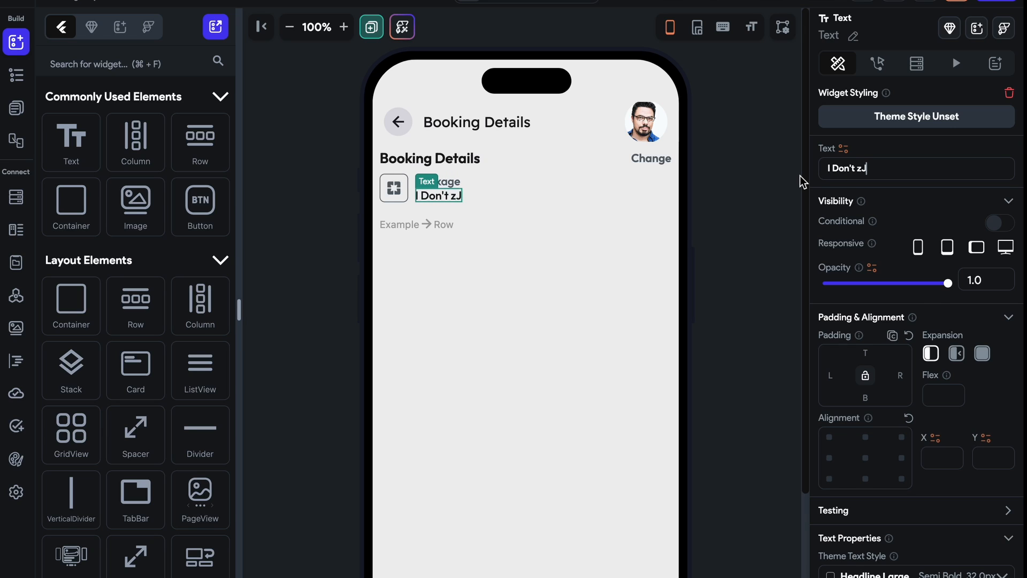
text( KNnk)
key(BackSpace)
text(ow Travel Agency)
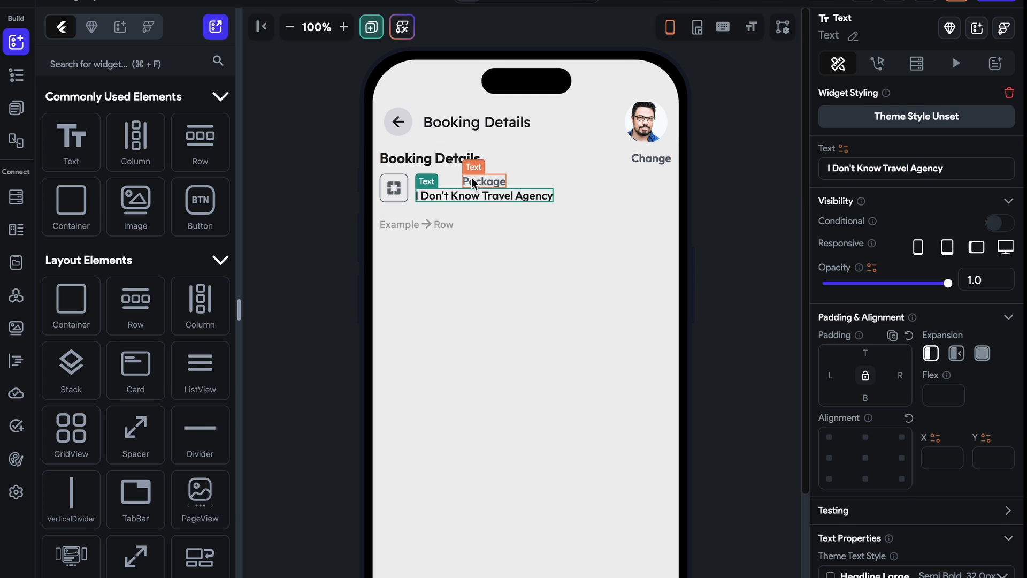
- Set the text column's cross axis alignment to start and increase the spacing between its two texts
click(476, 183)
click(829, 543)
scroll(863, 517, down, 4)
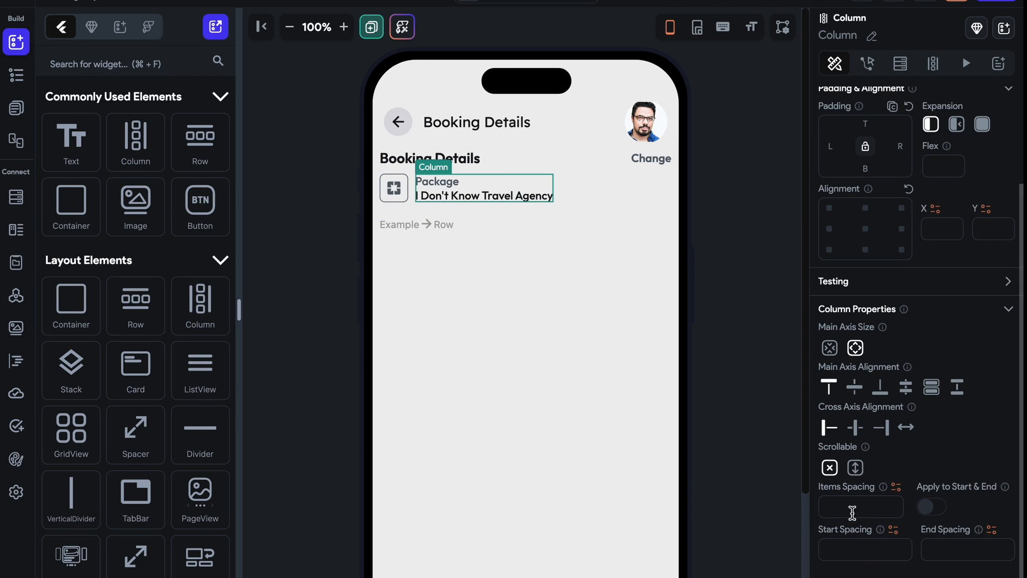
click(403, 233)
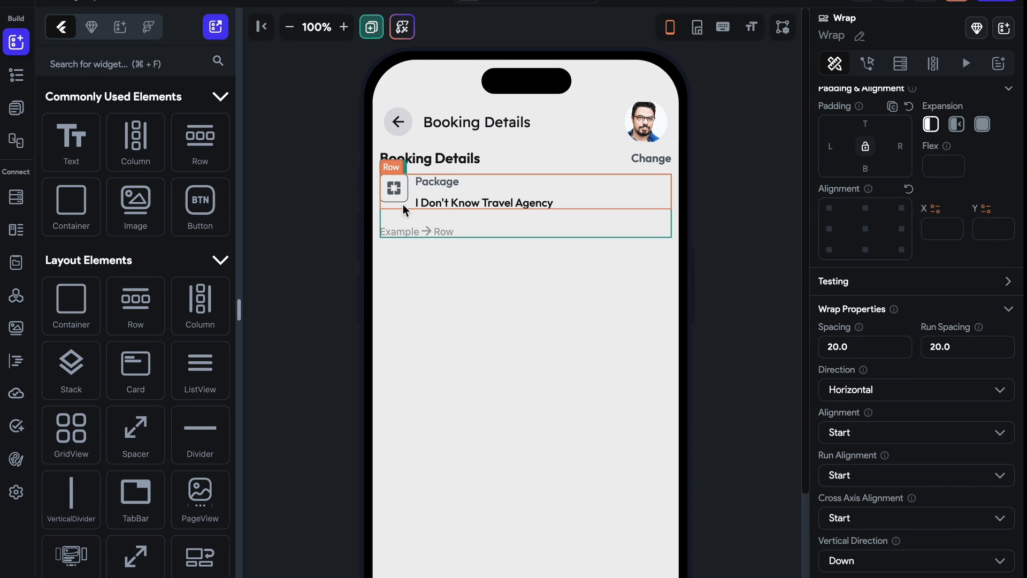
- Set the Package row's cross axis alignment to center
click(404, 208)
click(858, 428)
click(754, 302)
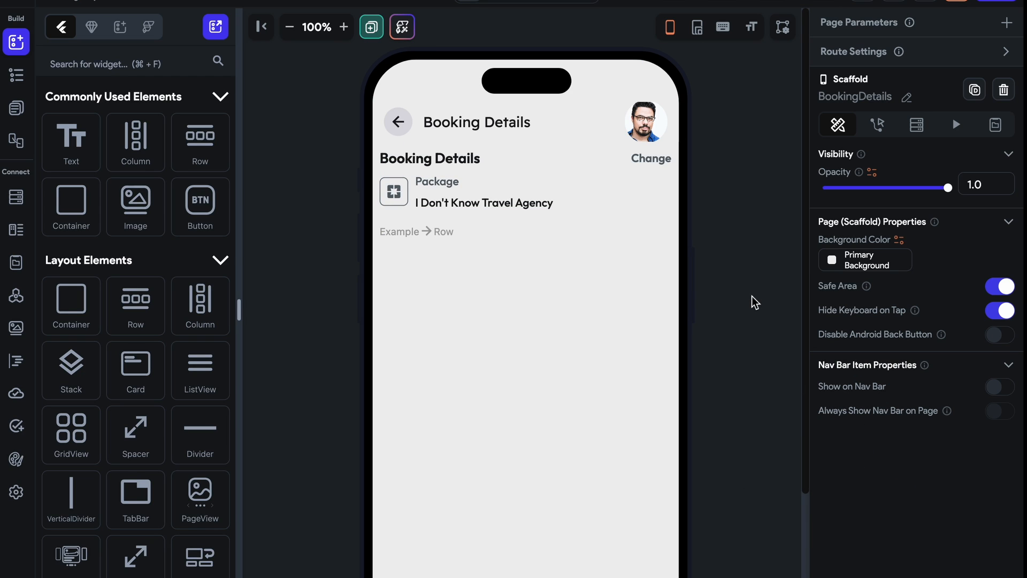
- Increase the items spacing of the page's main column to separate the heading row from the Wrap
click(599, 203)
scroll(857, 482, down, 3)
click(858, 493)
key(Up)
key(Up)
key(Up)
key(Up)
key(Up)
key(Up)
key(Up)
key(Up)
key(Up)
key(Up)
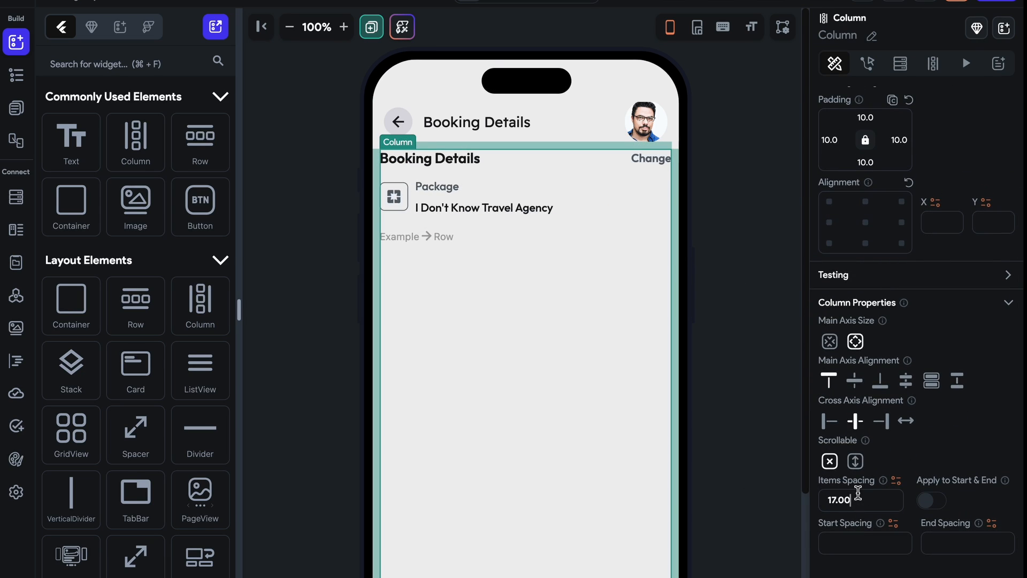
- Duplicate the Package row inside the Wrap
click(527, 239)
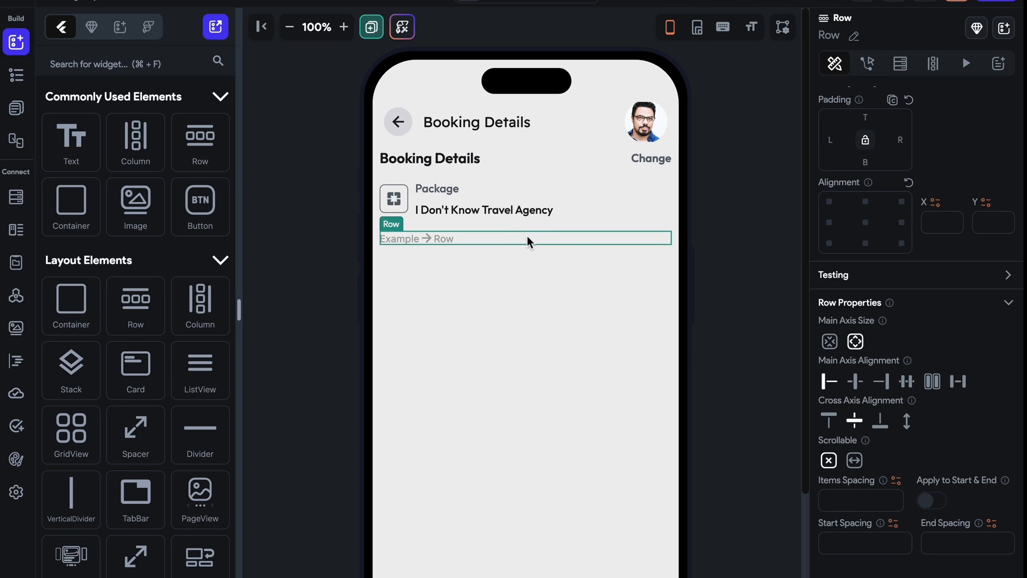
click(561, 206)
key(super+d)
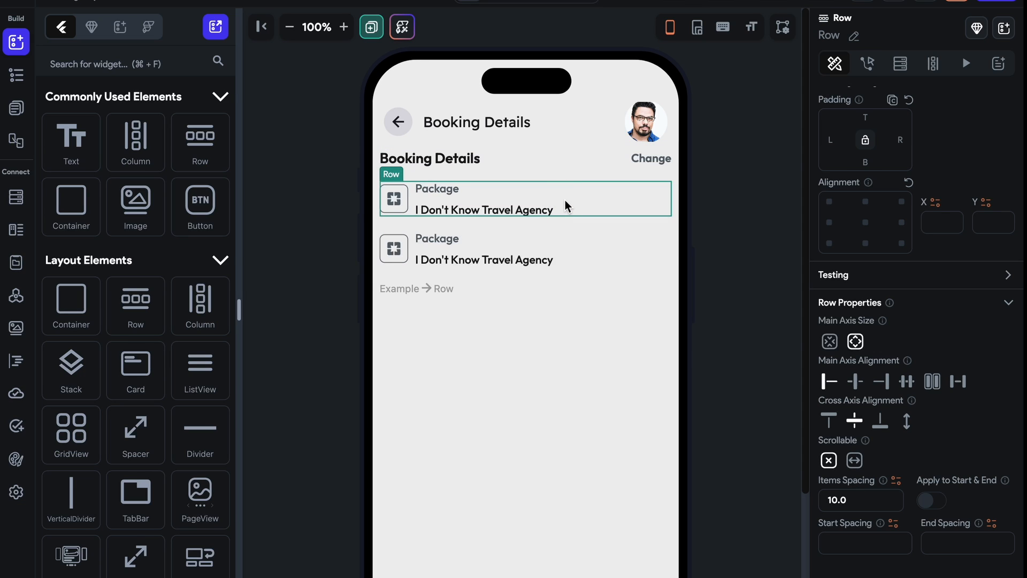
- Change the duplicated row's label to Passengers and its value text to 2
click(436, 238)
scroll(824, 271, up, 4)
double_click(820, 168)
text(Pas)
text(ers)
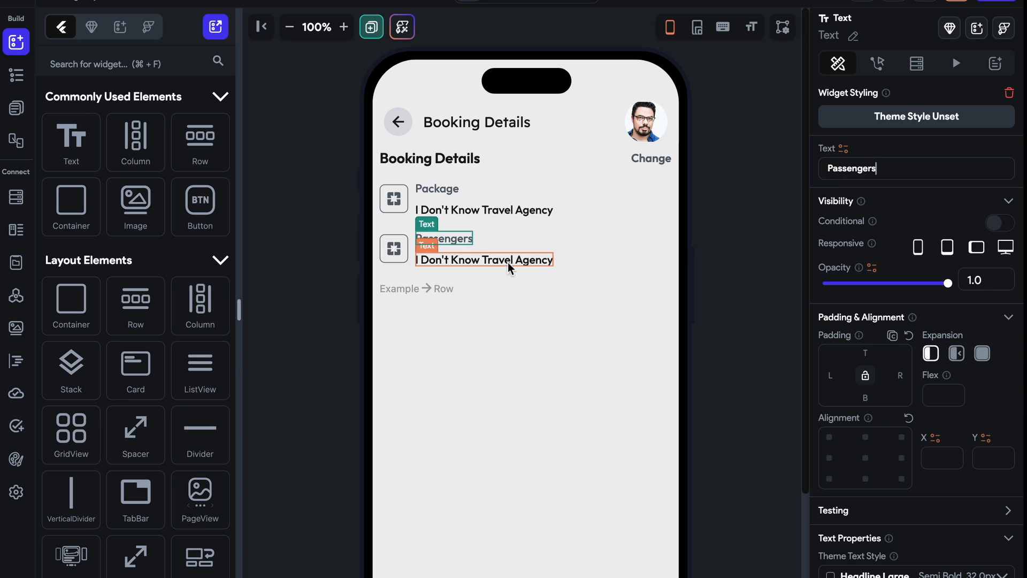
click(514, 260)
triple_click(953, 170)
text(2)
- Search the icons for people and give the Passengers row's IconButton the People Outline icon
click(394, 248)
scroll(928, 482, down, 6)
click(933, 400)
text(pe)
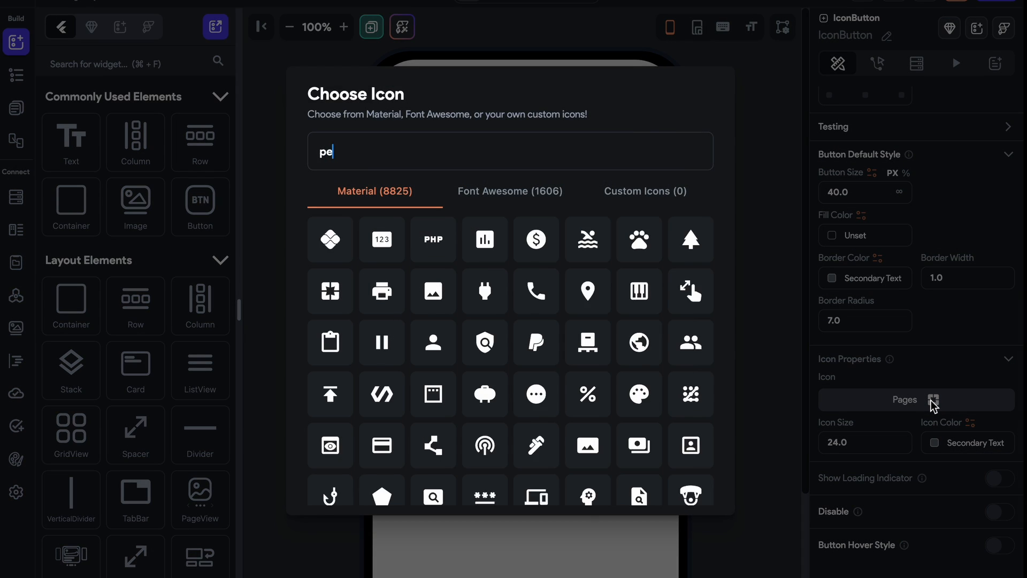
text(ople)
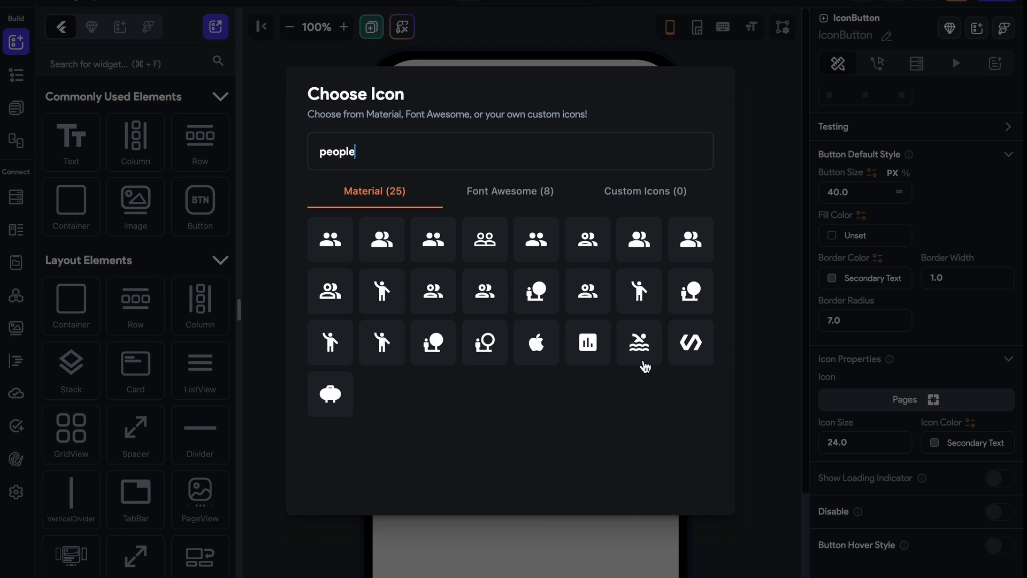
click(490, 255)
- Duplicate the Passengers row inside the Wrap and select the new copy
click(501, 257)
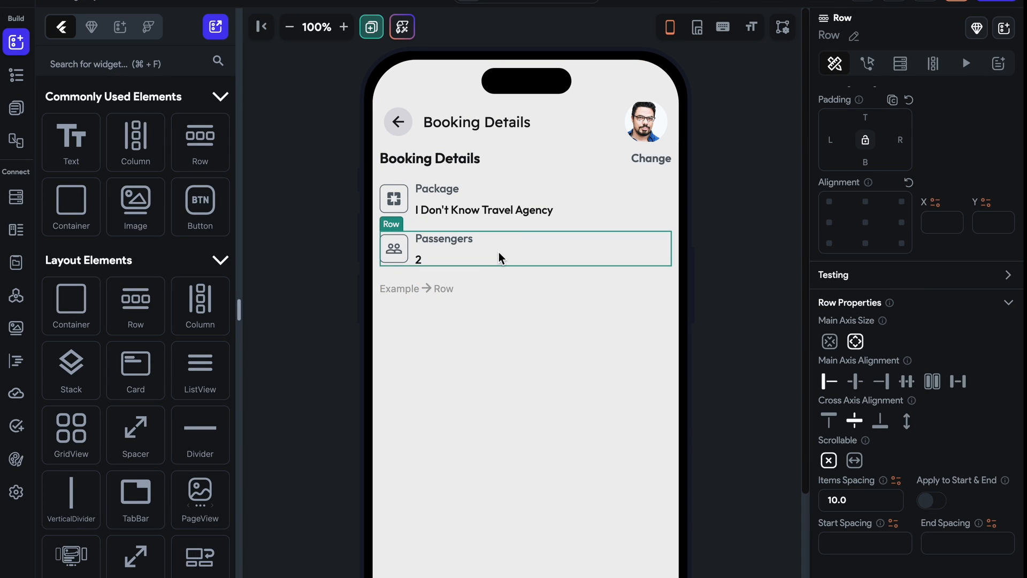
key(super+d)
click(483, 306)
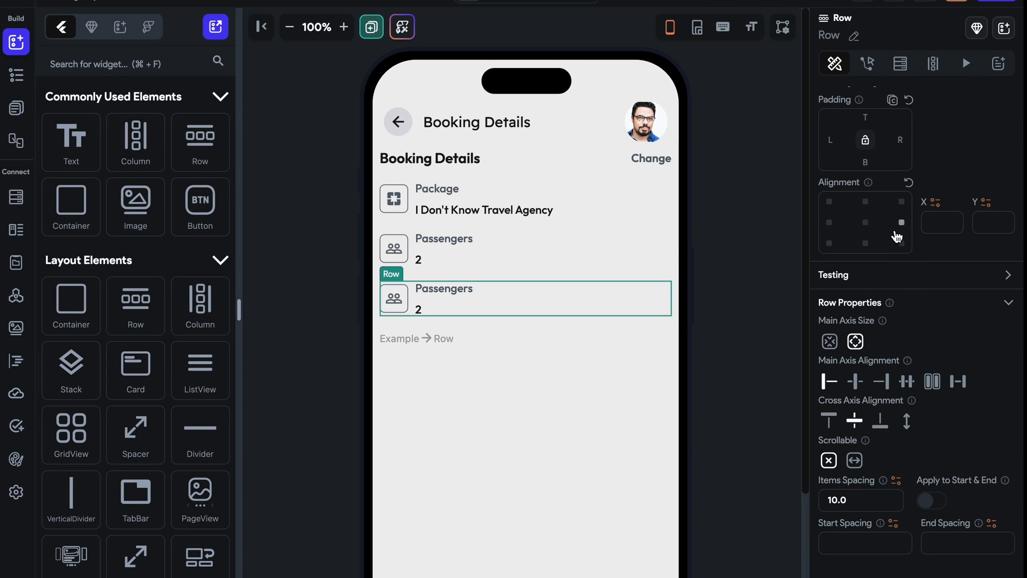
scroll(904, 136, up, 3)
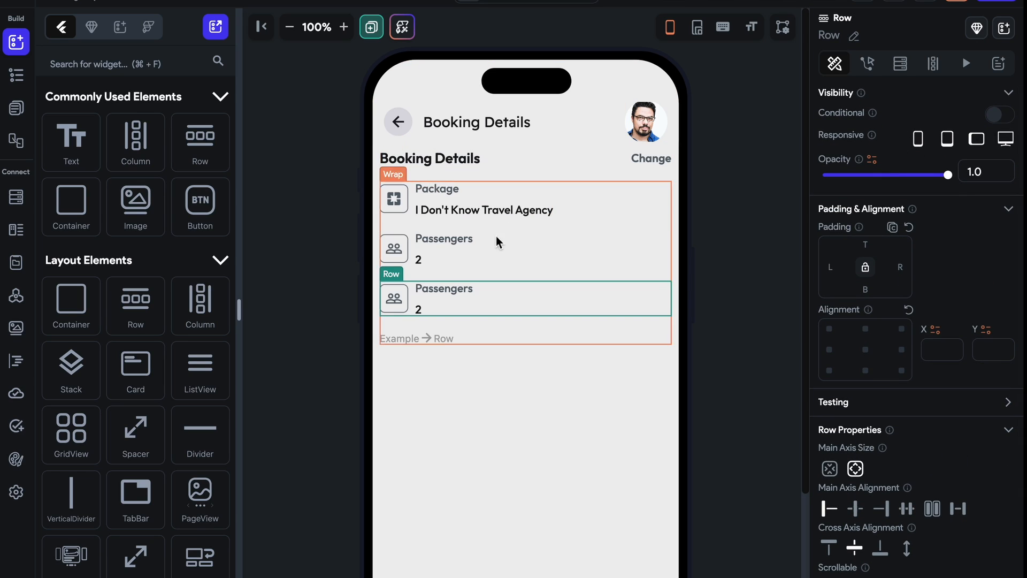
- Change the third row's label to Transport
click(454, 289)
double_click(454, 290)
text(Tansport)
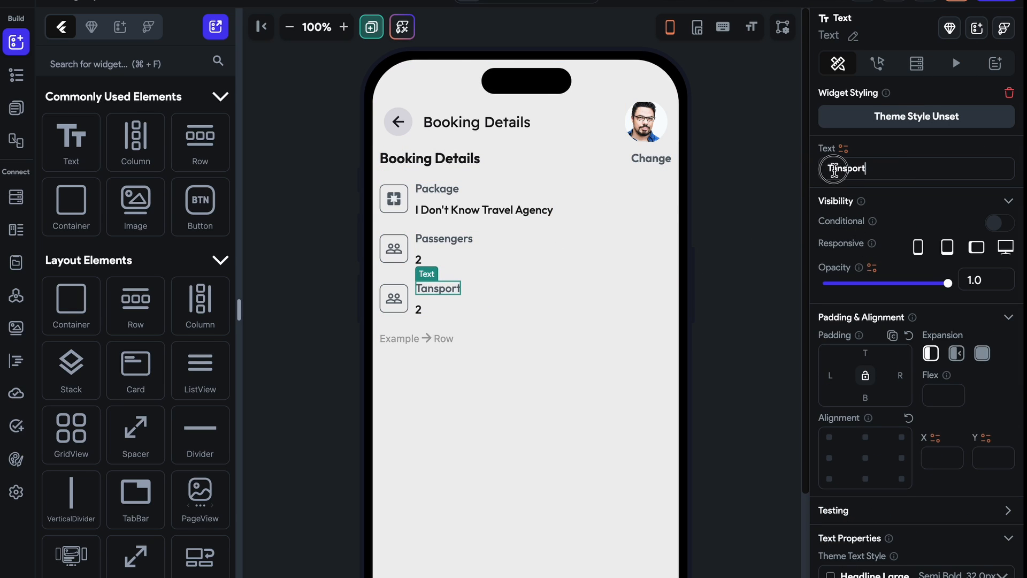
click(833, 169)
text(r)
- Change the Transport row's value text to AC Bus (2 Seats)
click(419, 309)
text(AC)
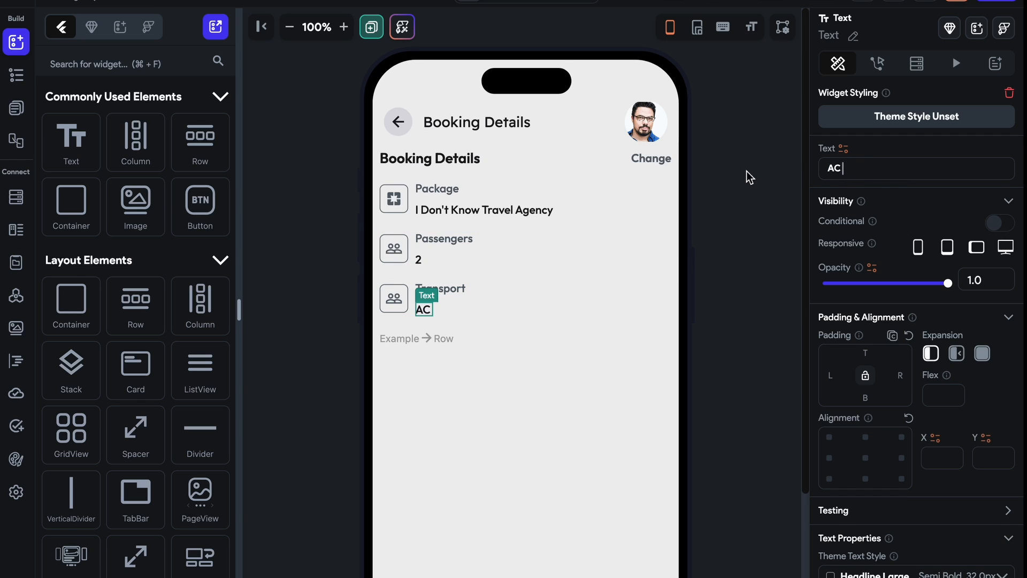
text( Bus)
text( ())
text(2 Seats)
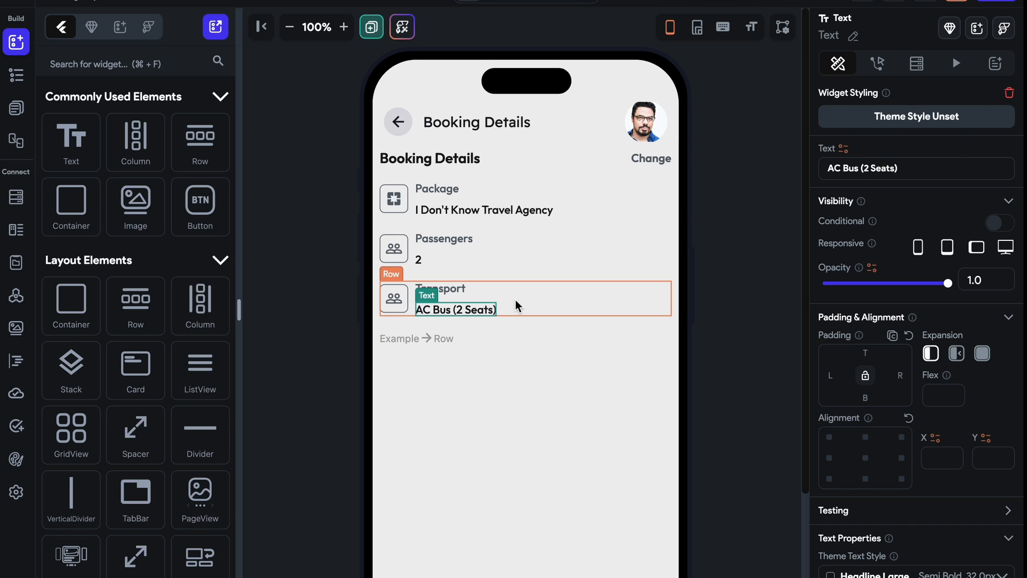
- Duplicate the Transport row inside the Wrap
click(518, 305)
key(super+d)
- Change the Transport row's icon to a bus icon, searching the icon library for bus
click(394, 298)
scroll(851, 551, down, 6)
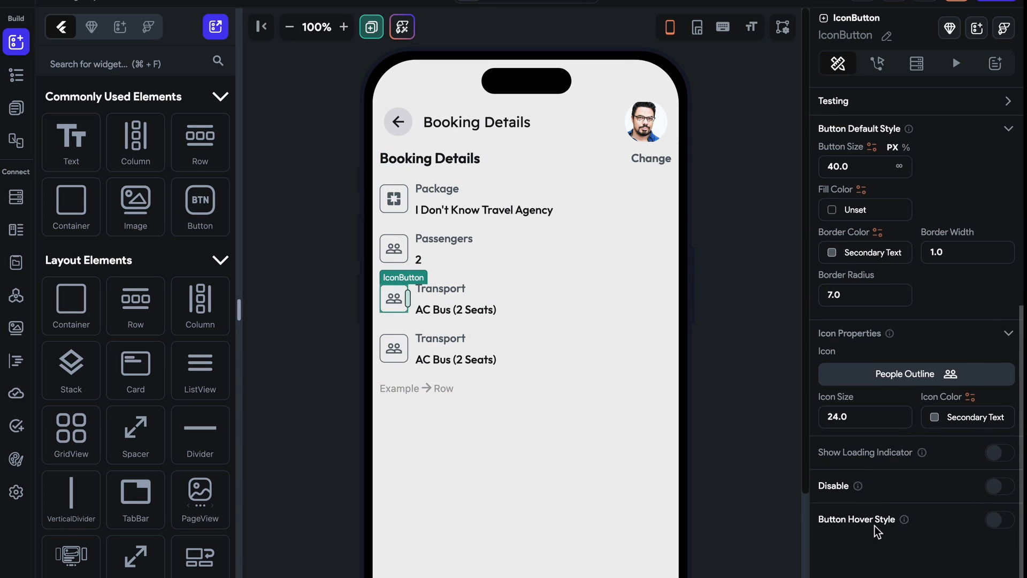
click(889, 399)
text(bus)
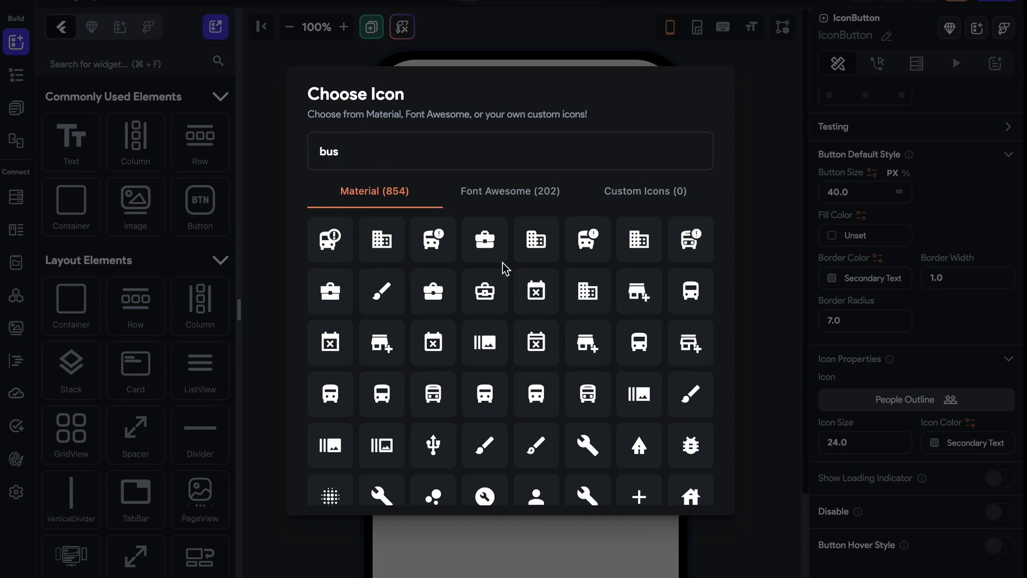
click(530, 381)
- Change the fourth row's icon to a hotel building icon, searching the icon library for hotel
click(394, 348)
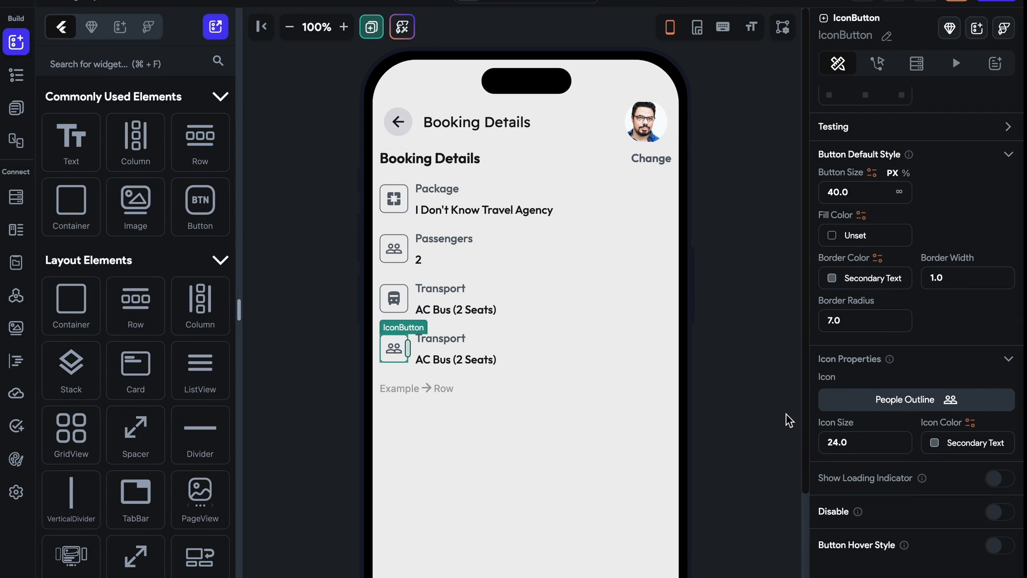
click(888, 399)
text(hotel)
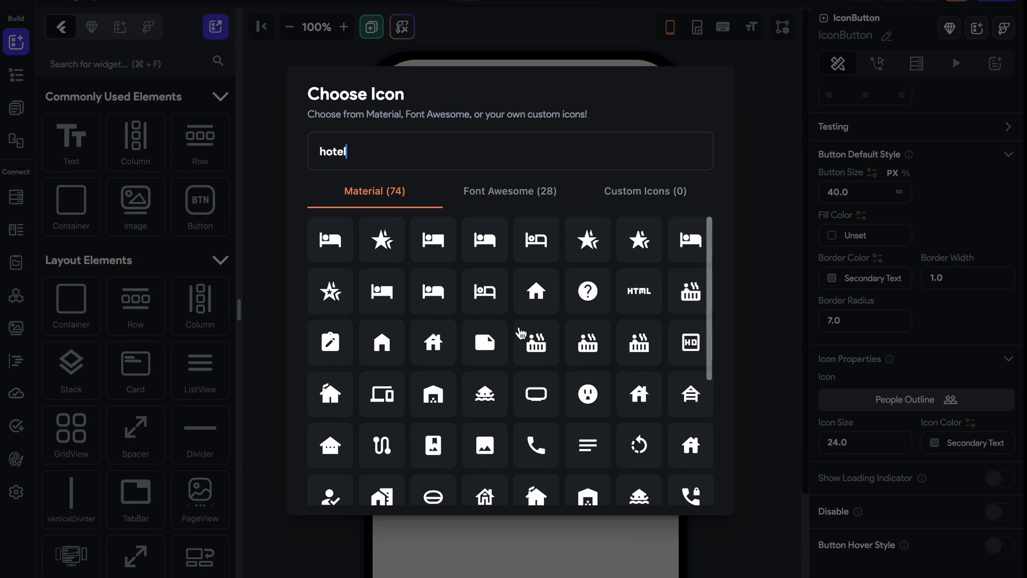
click(327, 246)
- Duplicate the fourth row and give the copy a calendar icon found by searching for date
click(535, 346)
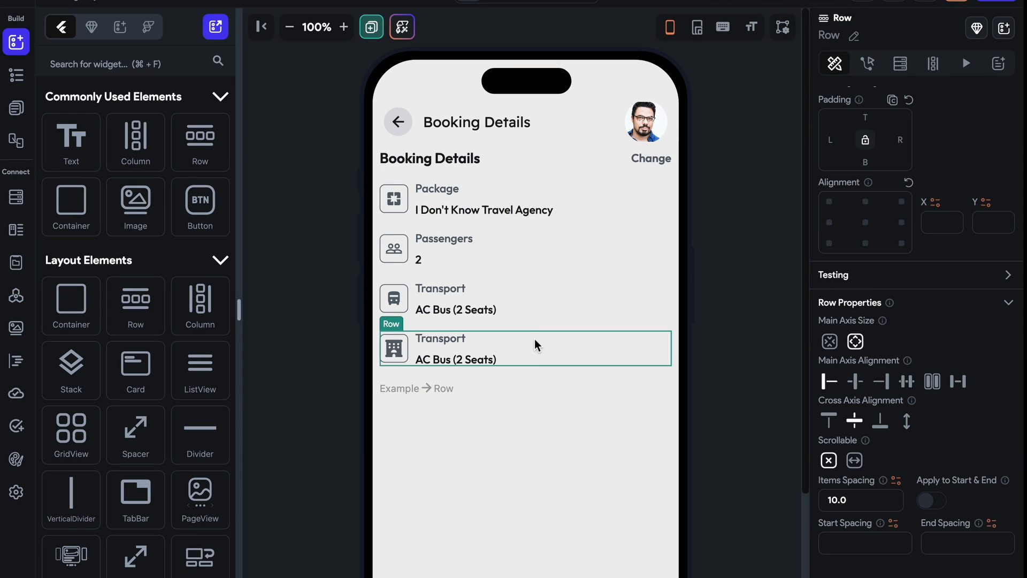
key(super+d)
click(393, 403)
text(date)
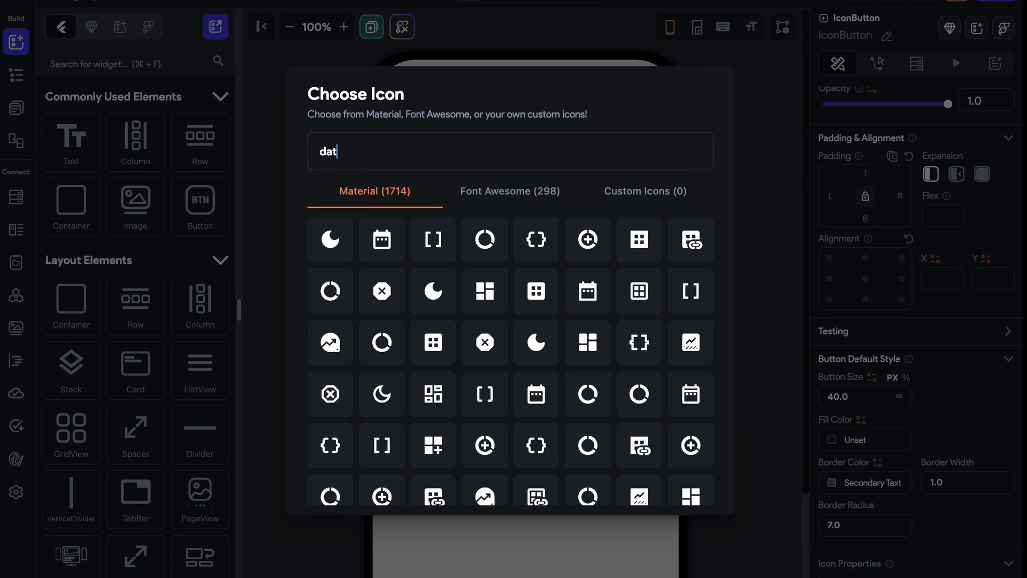
click(335, 239)
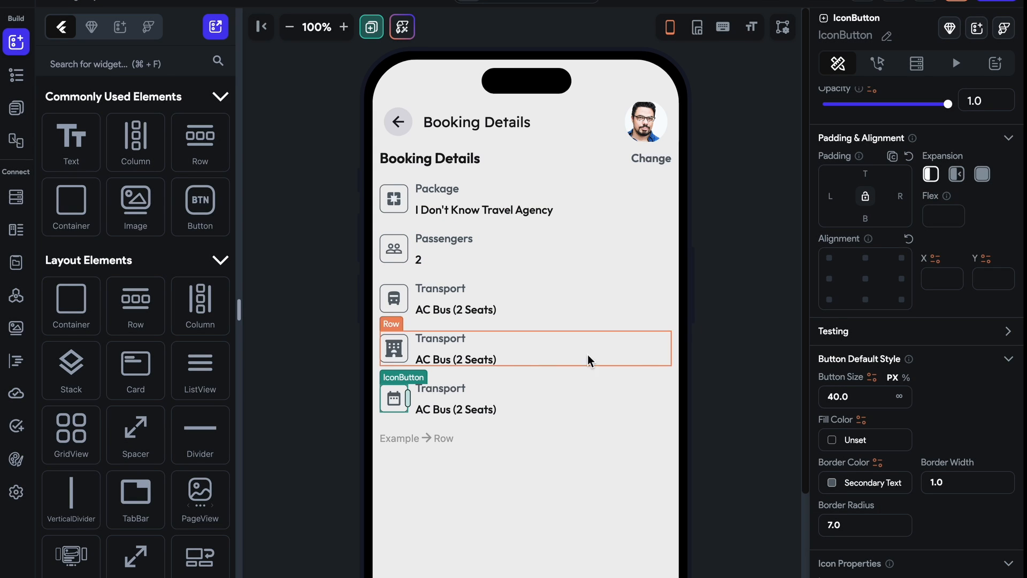
- Change the fourth row's label to Hotel and its value text to 5 Star Hotel Mumbai
click(447, 339)
scroll(926, 163, up, 5)
drag(925, 167, 724, 174)
text(Hotl)
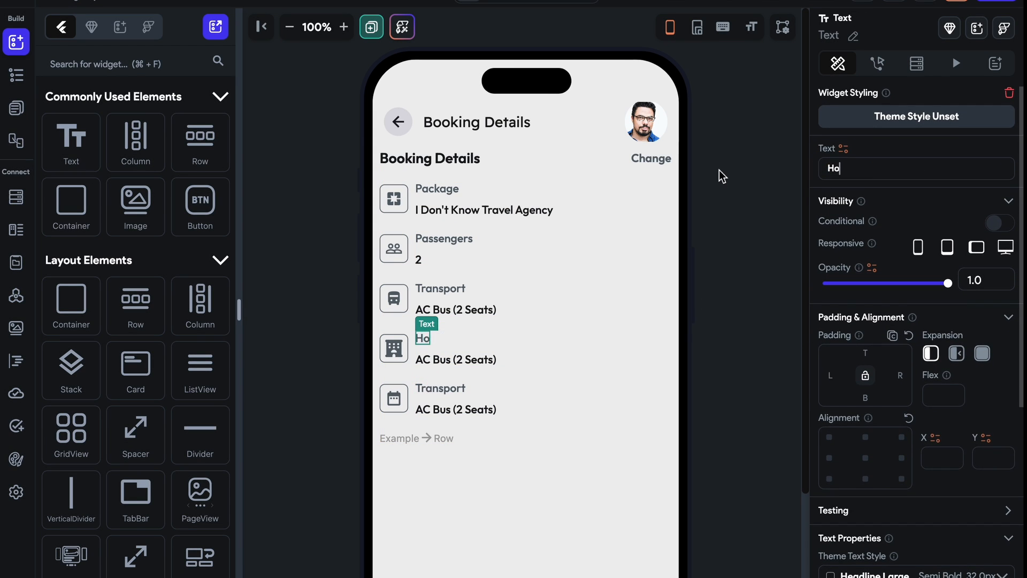
click(441, 364)
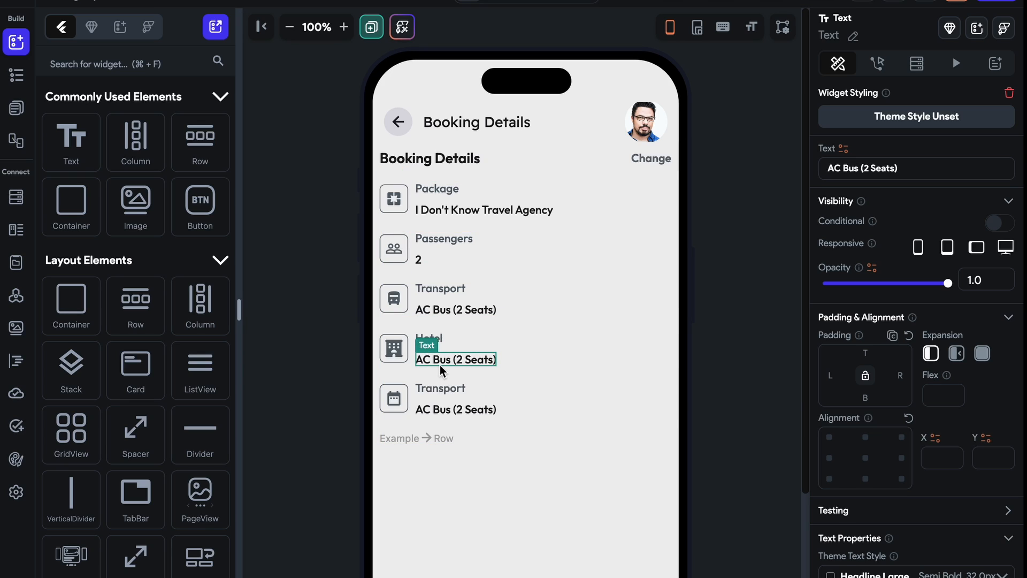
drag(923, 169, 733, 176)
text(5 S)
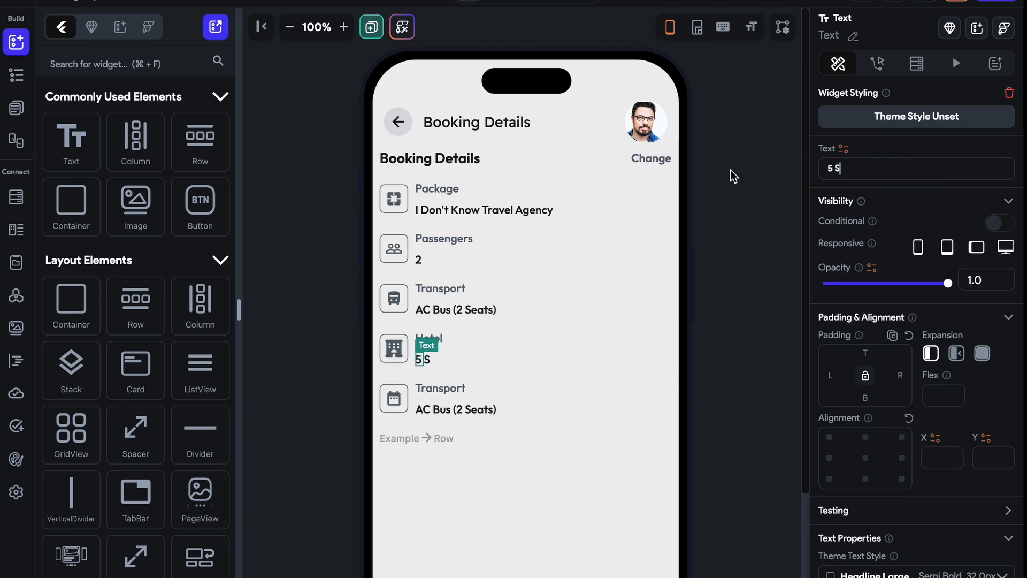
text(tar Hotel Mumbai)
- Change the fifth row's label to Date and its value to 25 September, and delete the empty row below it
click(440, 387)
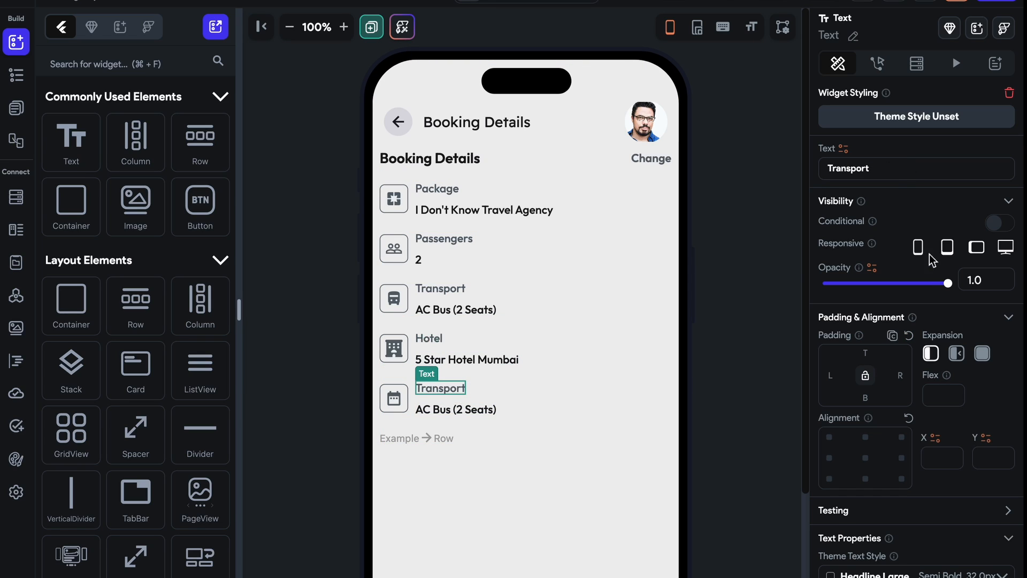
drag(823, 176, 819, 177)
text(Date)
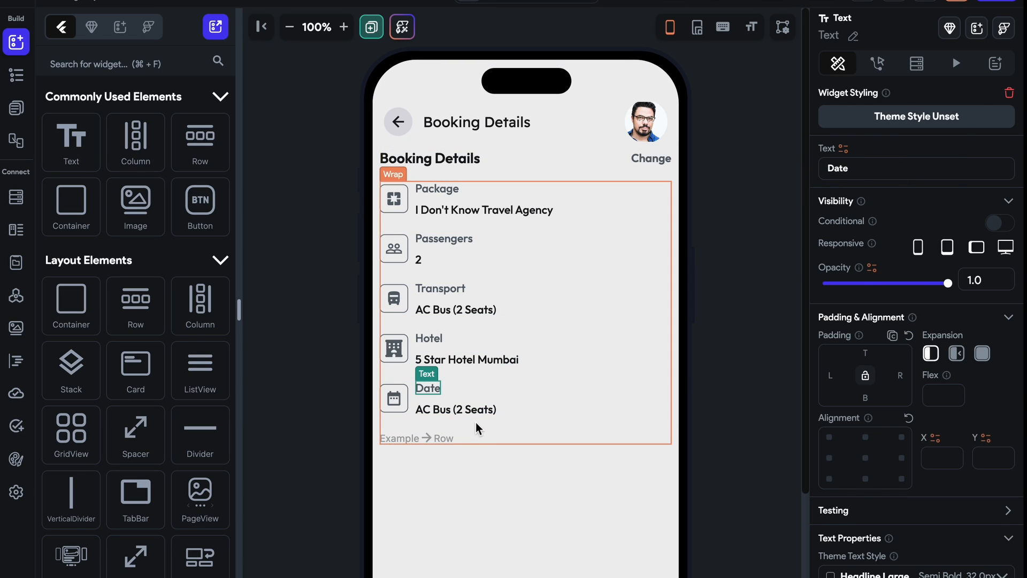
click(456, 410)
drag(912, 169, 803, 176)
text(25 September)
click(597, 436)
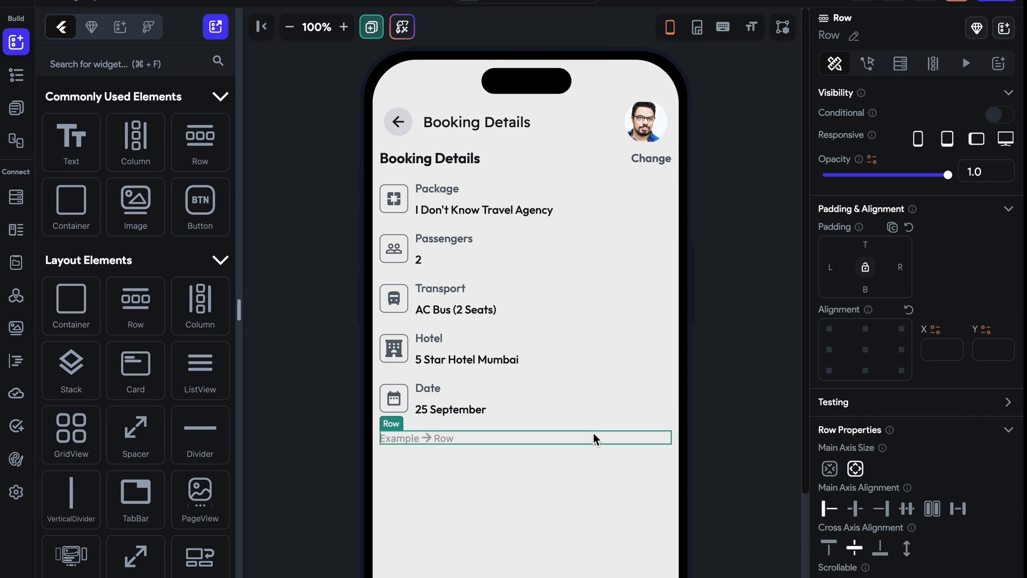
key(Delete)
- Duplicate the Booking Details heading row and move the copy below the Wrap of icon rows
click(557, 160)
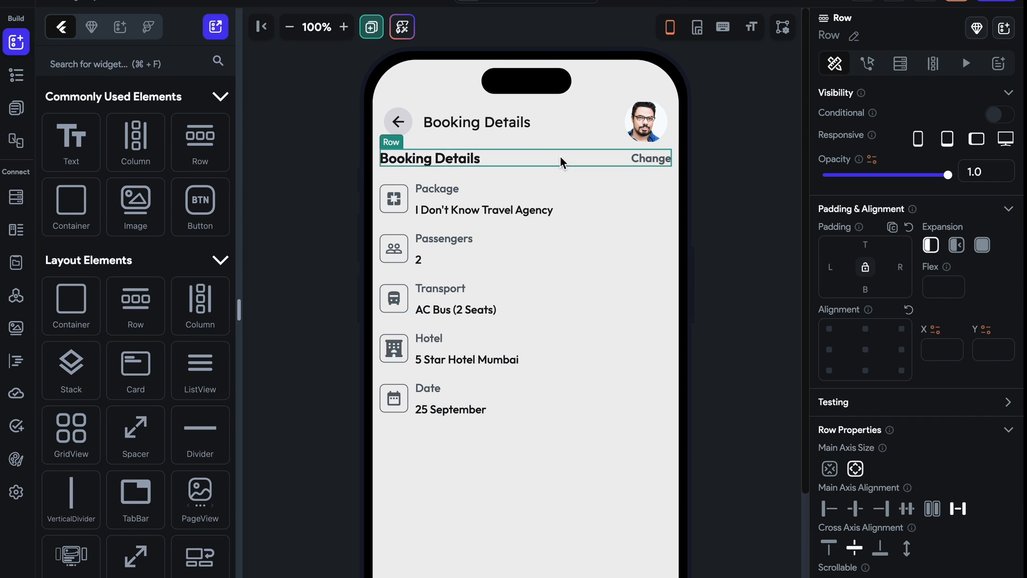
key(super+d)
click(556, 205)
drag(554, 204, 538, 476)
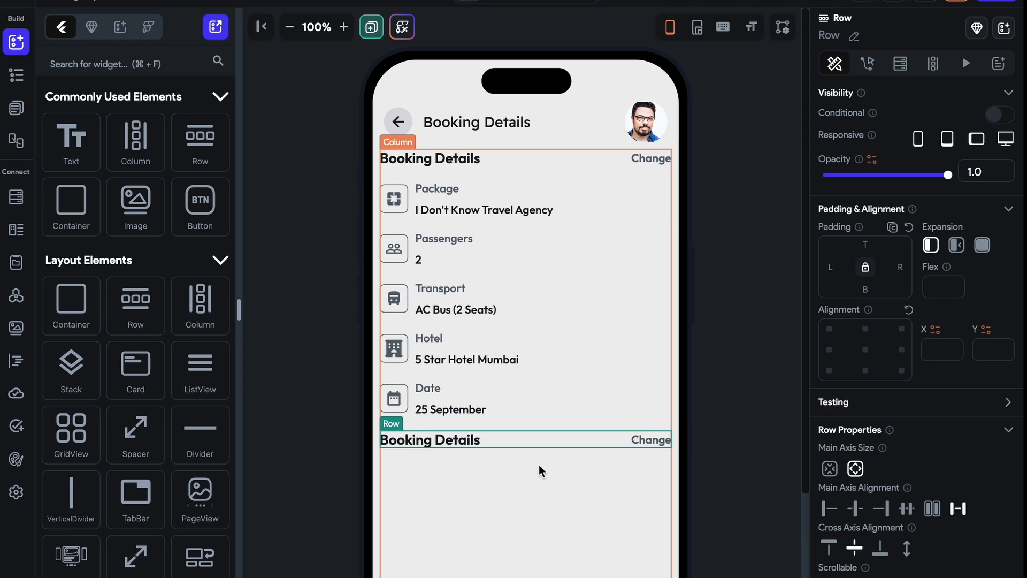
- Delete the Change text from the copied Booking Details heading row
click(440, 448)
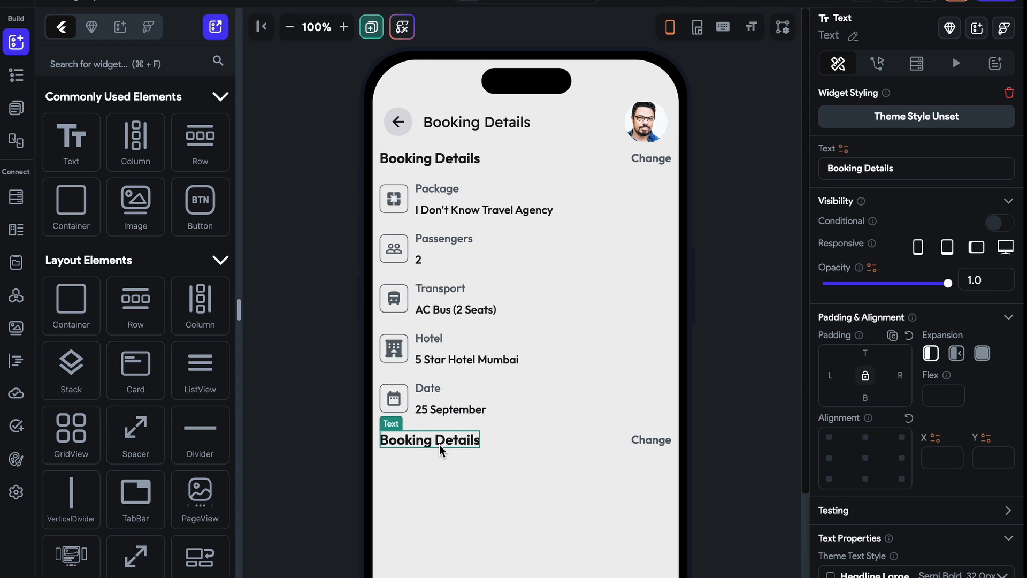
click(644, 440)
key(Delete)
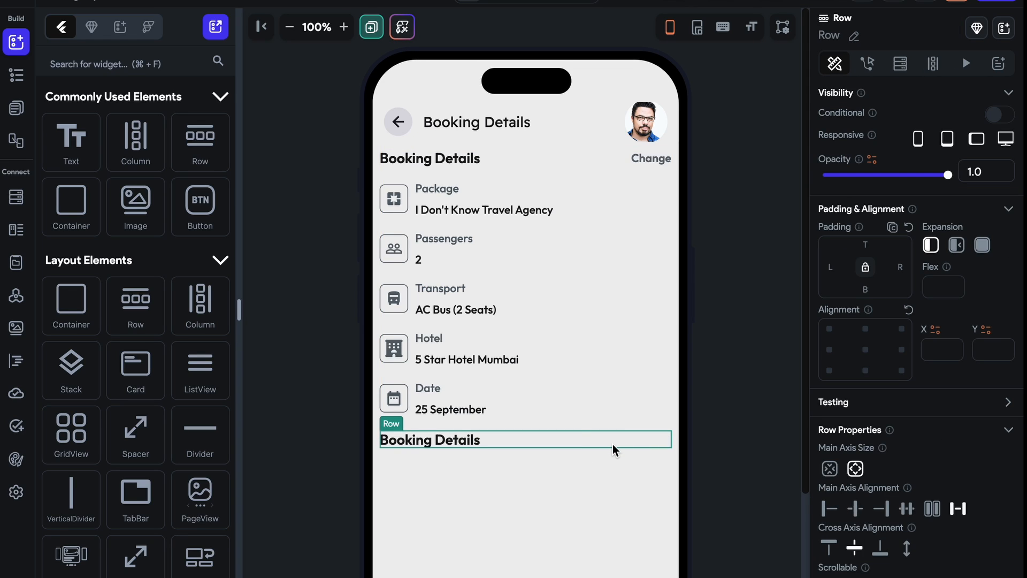
- Add a new Wrap widget to the page column below the second Booking Details heading
click(569, 454)
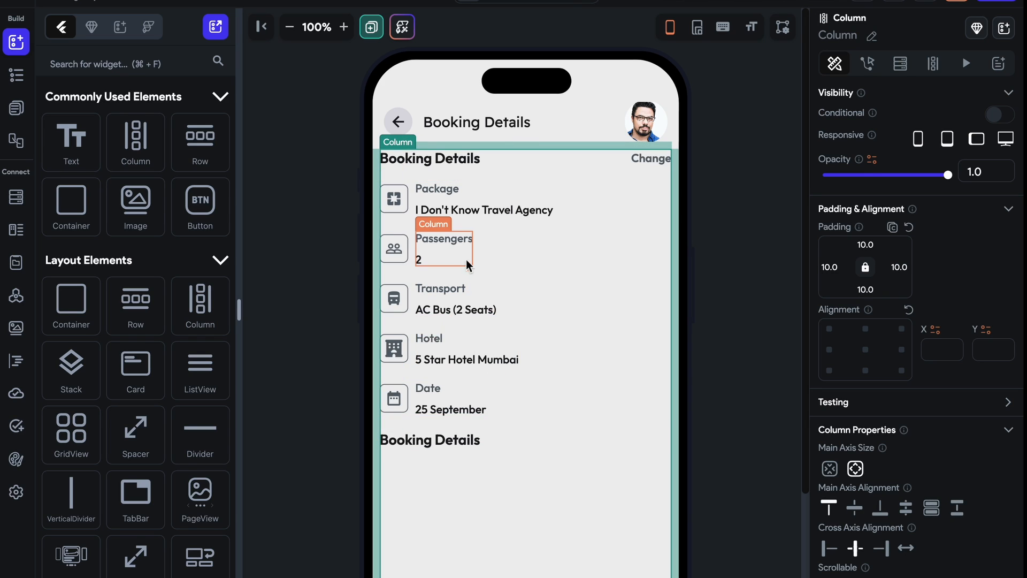
click(139, 68)
text(wrap)
drag(71, 155, 513, 480)
- Paste a copy of the second heading row into the new Wrap and delete the text inside that copy
click(532, 436)
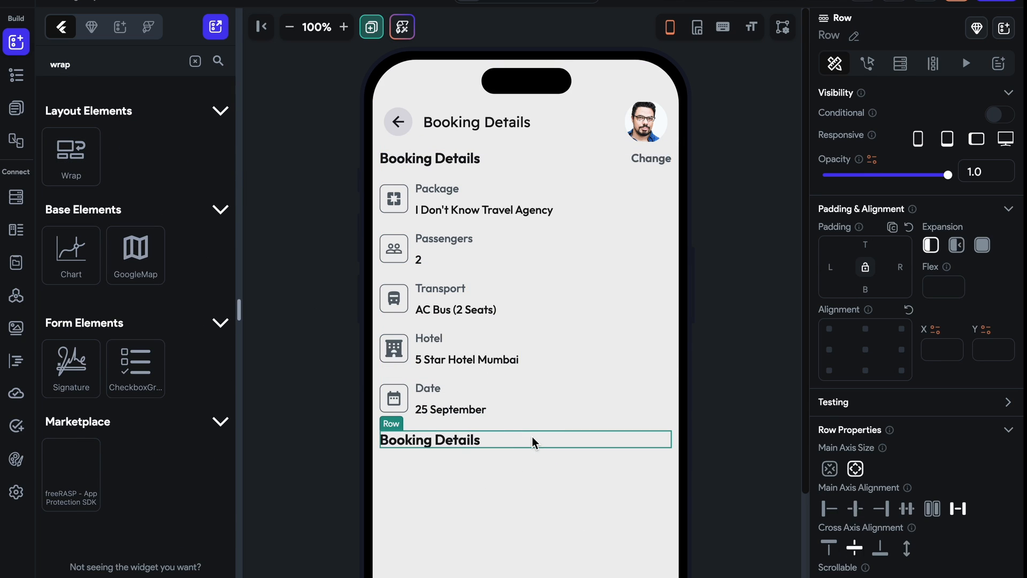
key(ctrl+c)
click(529, 479)
key(ctrl+v)
click(488, 471)
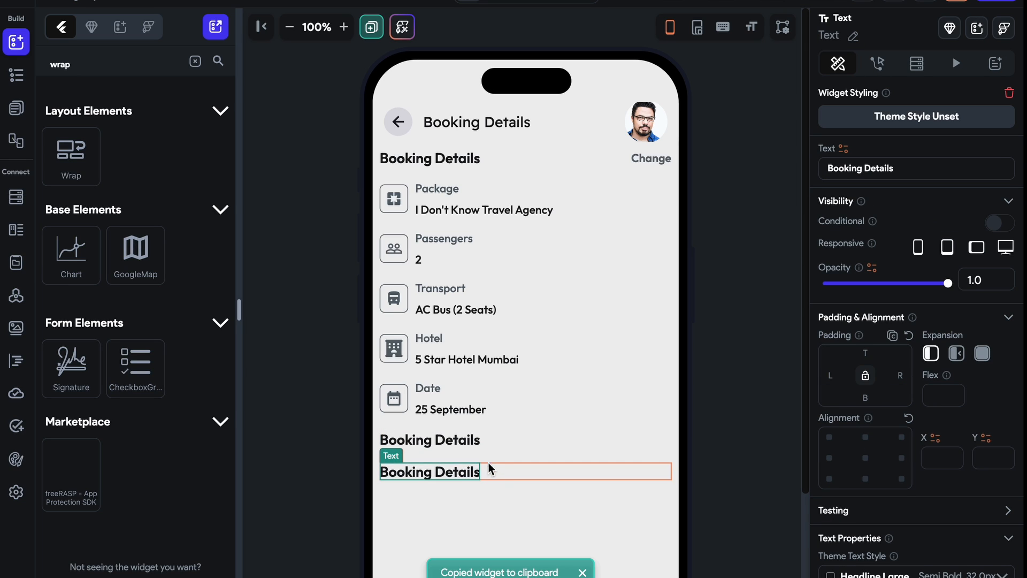
key(Delete)
- Copy the Transport label text and paste it twice into the empty row in the new Wrap
click(448, 290)
key(ctrl+c)
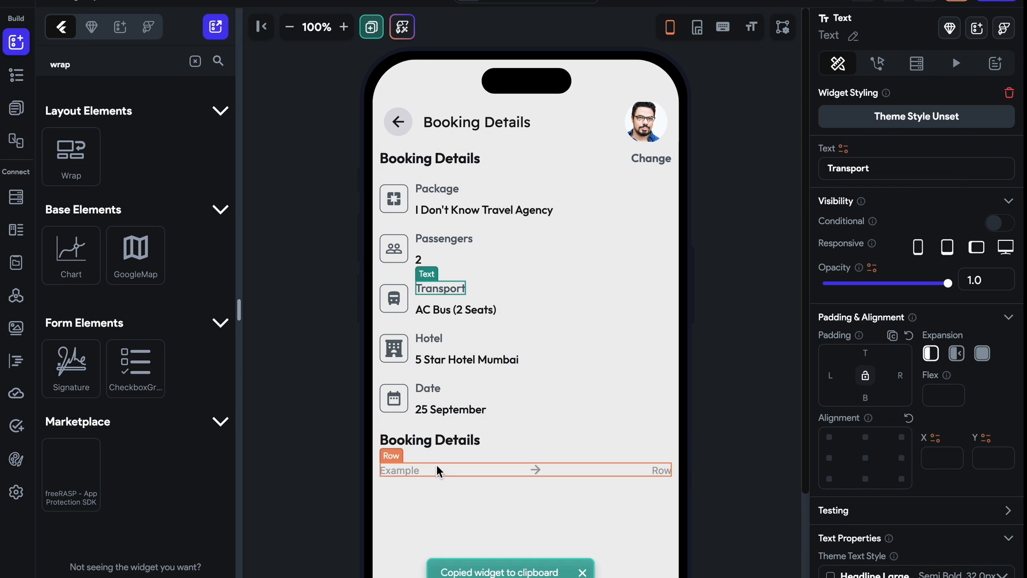
click(438, 471)
click(427, 473)
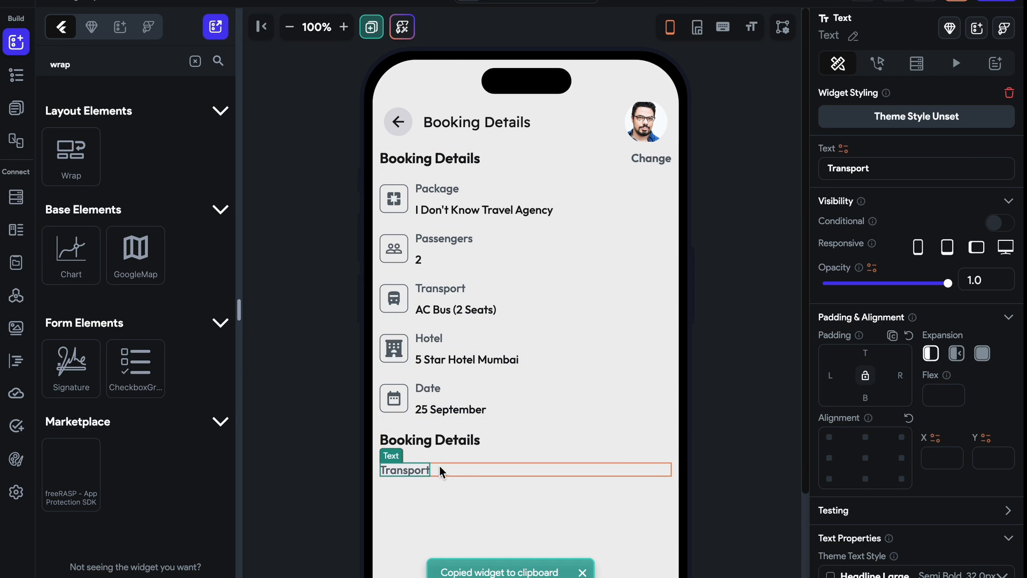
key(ctrl+v)
- Set the second Transport text in the new row to the Primary Text color and change its text to ₹ 500
click(631, 473)
scroll(913, 316, down, 6)
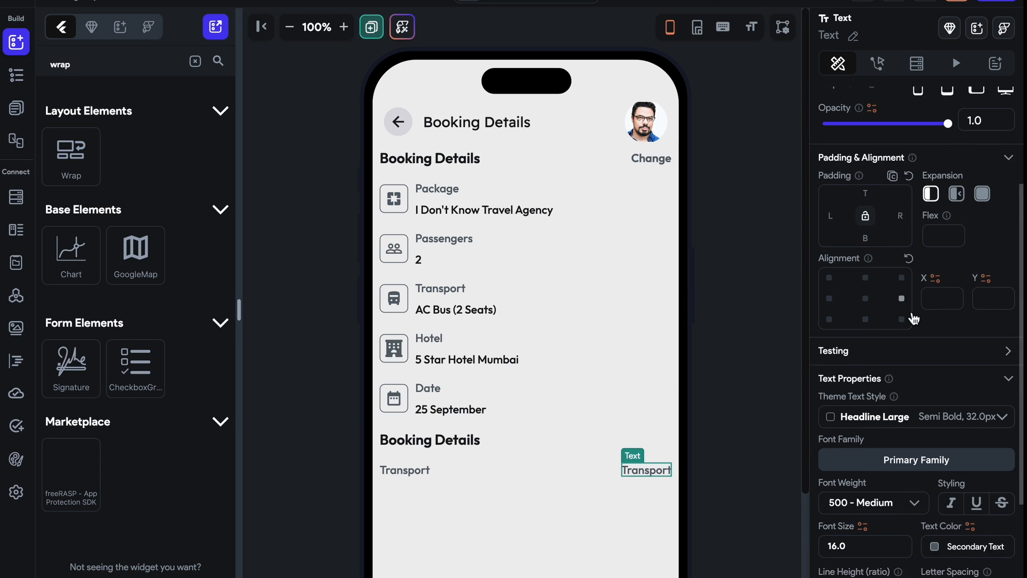
click(938, 373)
click(369, 278)
scroll(828, 432, up, 6)
click(878, 169)
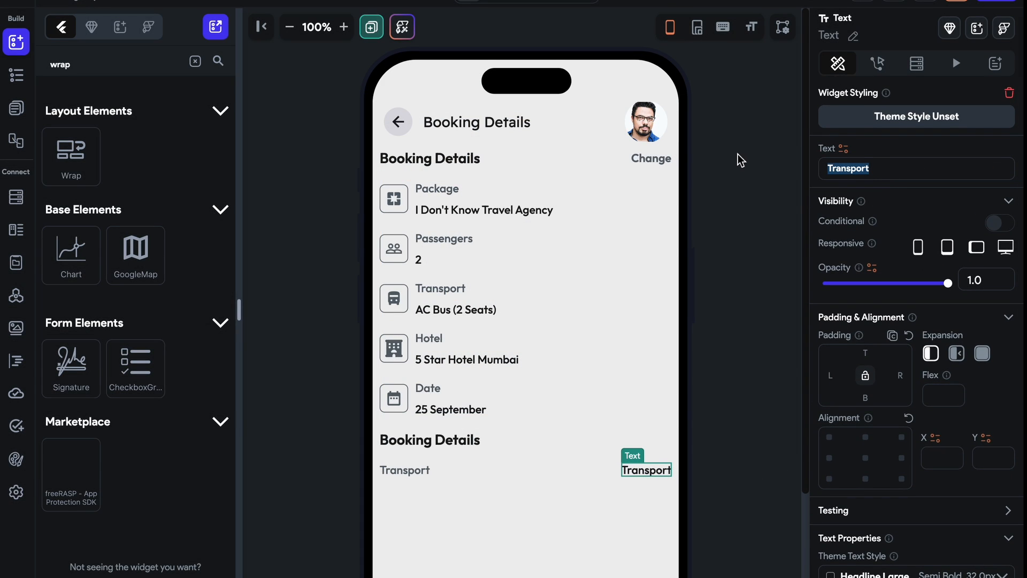
text(₹500)
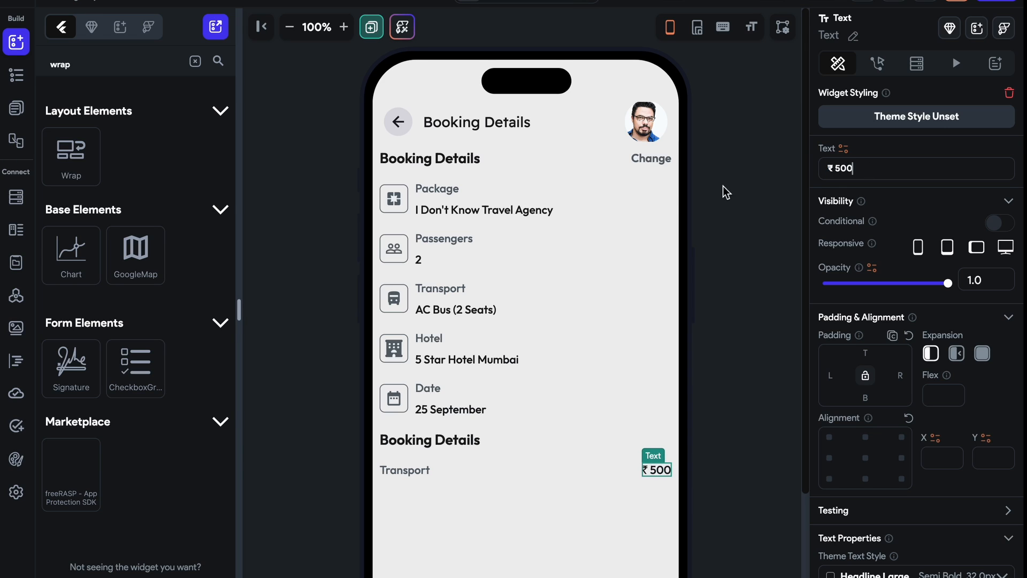
- Set the ₹ 500 text's font size to 18
click(644, 477)
click(654, 471)
scroll(857, 474, down, 5)
click(862, 378)
key(Up)
key(Up)
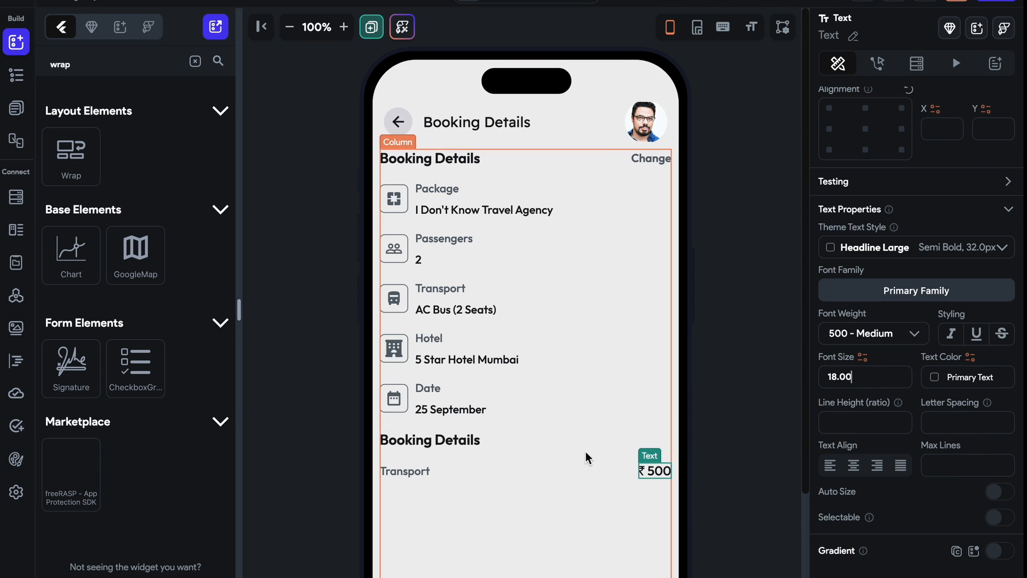
- Duplicate the Transport price row three times inside the Wrap
click(572, 475)
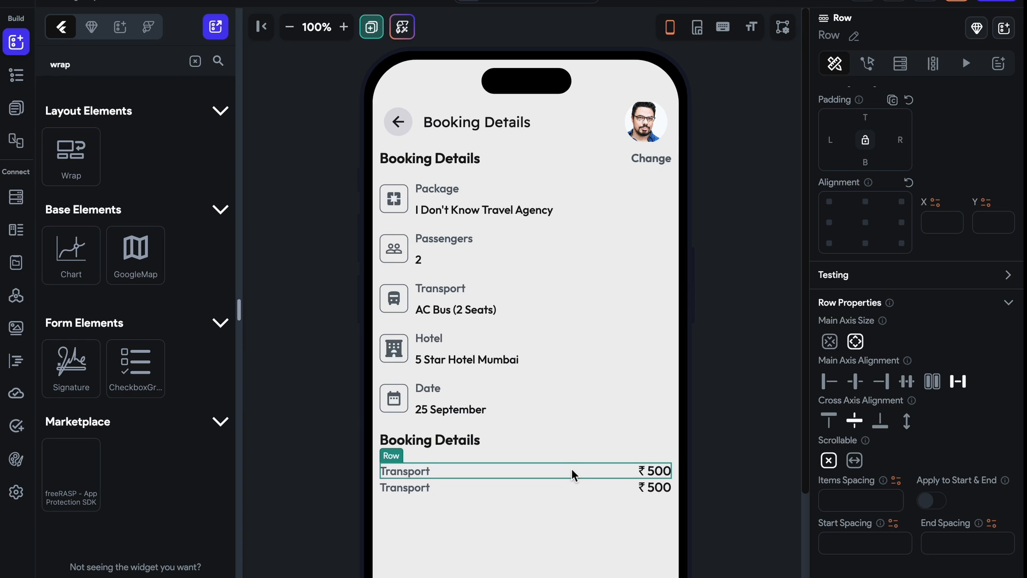
scroll(573, 476, down, 3)
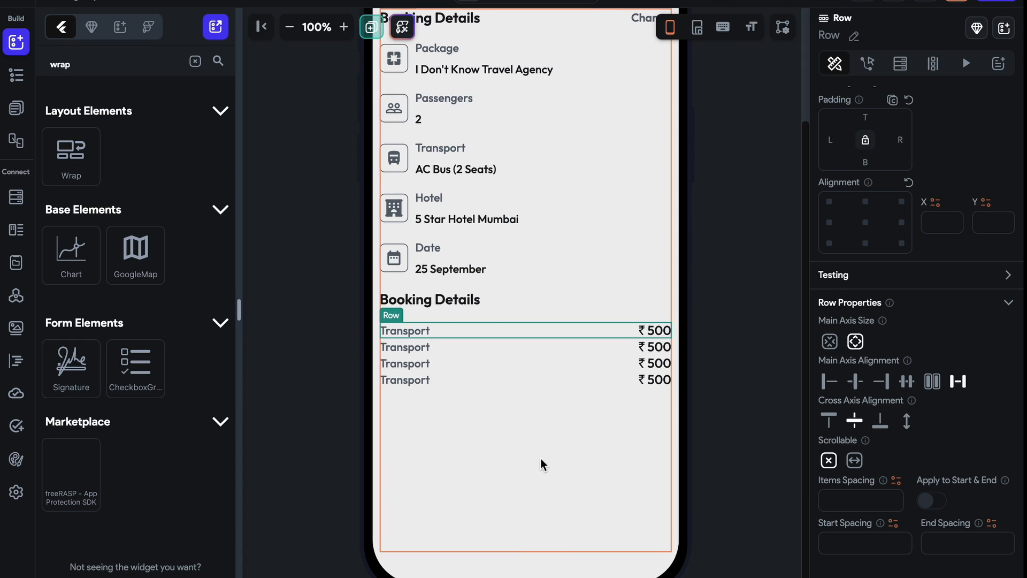
- Select the Wrap around the price rows and set its run spacing to 10.0
click(195, 61)
drag(211, 447, 554, 353)
right_click(551, 351)
click(620, 485)
click(932, 341)
text(10.0)
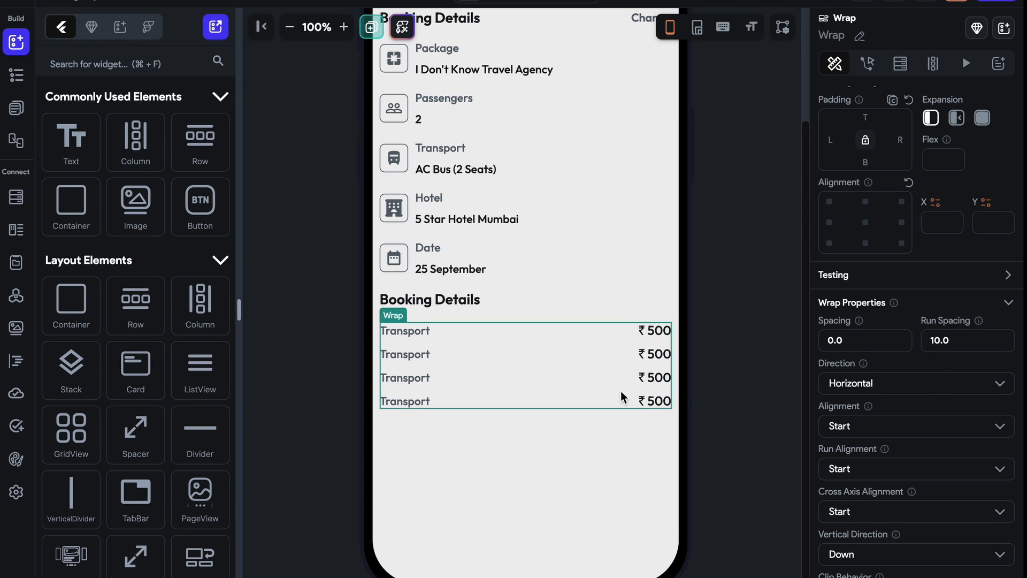
- Try to place a Divider between the price rows in the Wrap
drag(225, 435, 524, 396)
drag(203, 428, 485, 388)
click(705, 403)
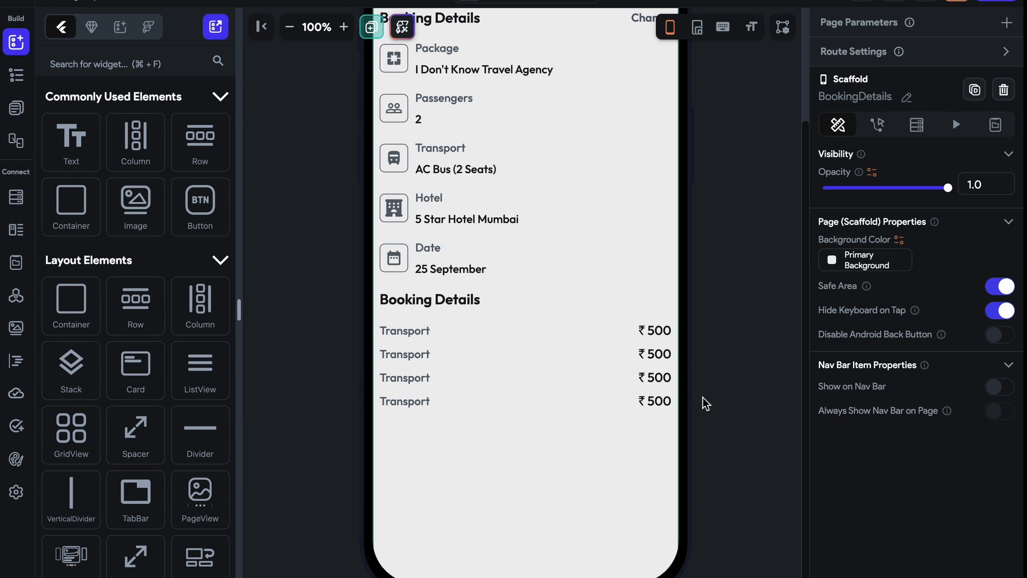
click(592, 344)
scroll(896, 369, down, 3)
click(868, 539)
click(866, 511)
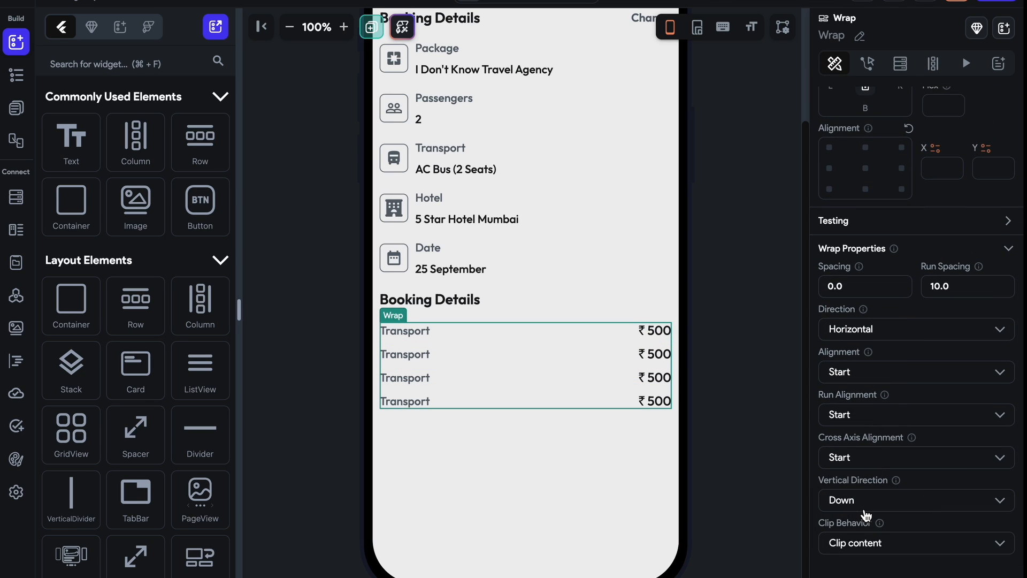
- Change the first price row's label to Regular Price
click(419, 332)
scroll(909, 359, up, 4)
double_click(894, 170)
text(Reg)
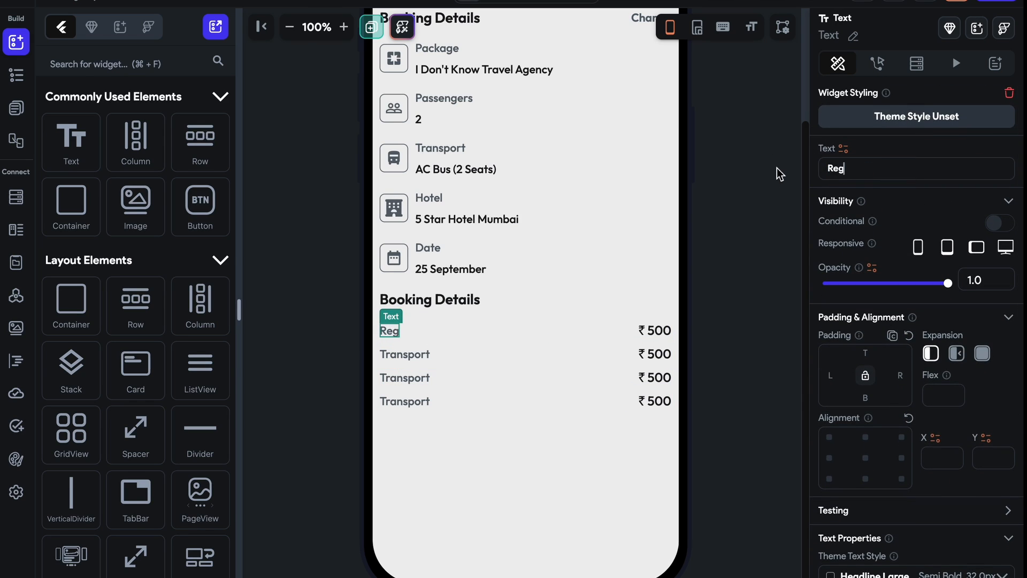
- Change the third price row's label to Hotel
click(405, 355)
click(405, 354)
click(410, 378)
click(410, 378)
double_click(890, 171)
text(Hotel)
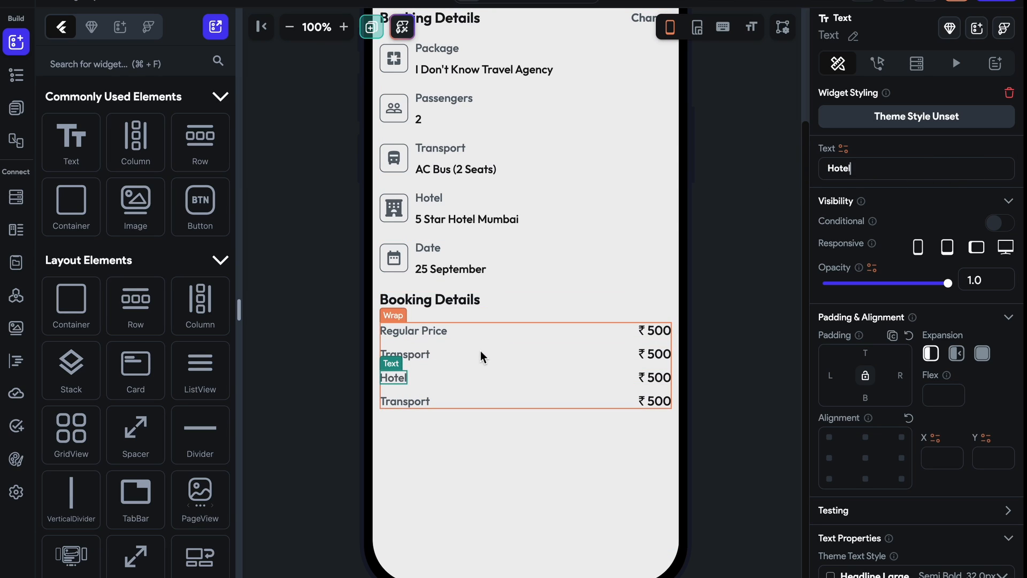
- Change the fourth price row's label to Others (Tax And GST)
click(399, 402)
click(398, 403)
drag(873, 169, 789, 182)
text(Others (TaxAnd)
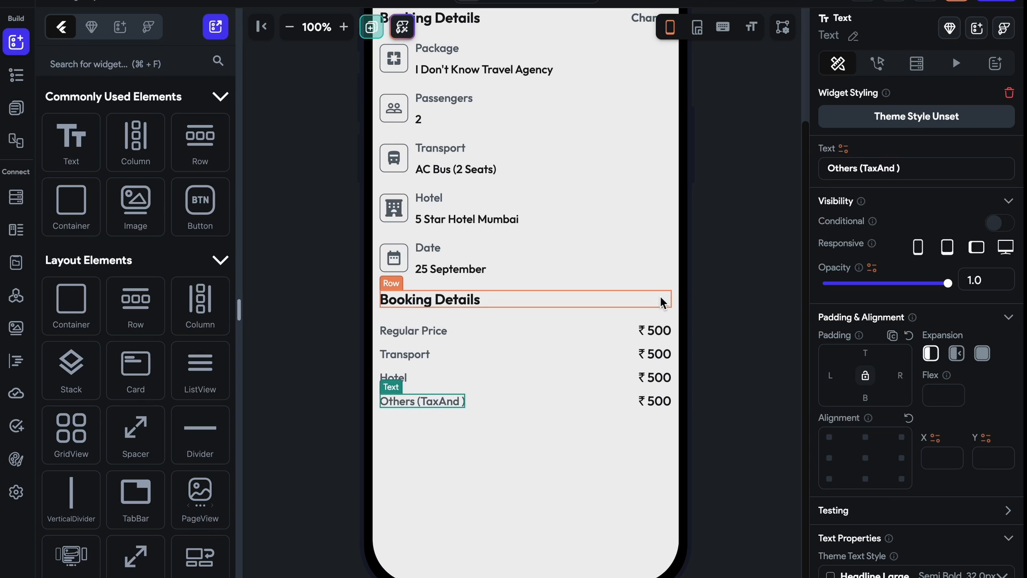
text(GST)
click(882, 170)
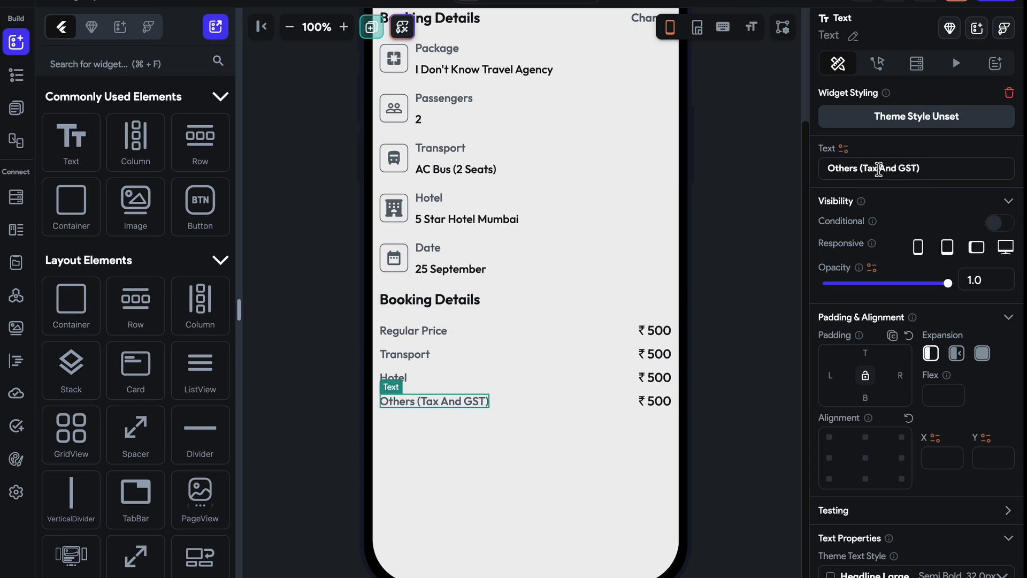
- Place a Divider below the Others (Tax And GST) price row and set its color to Secondary Text
click(729, 335)
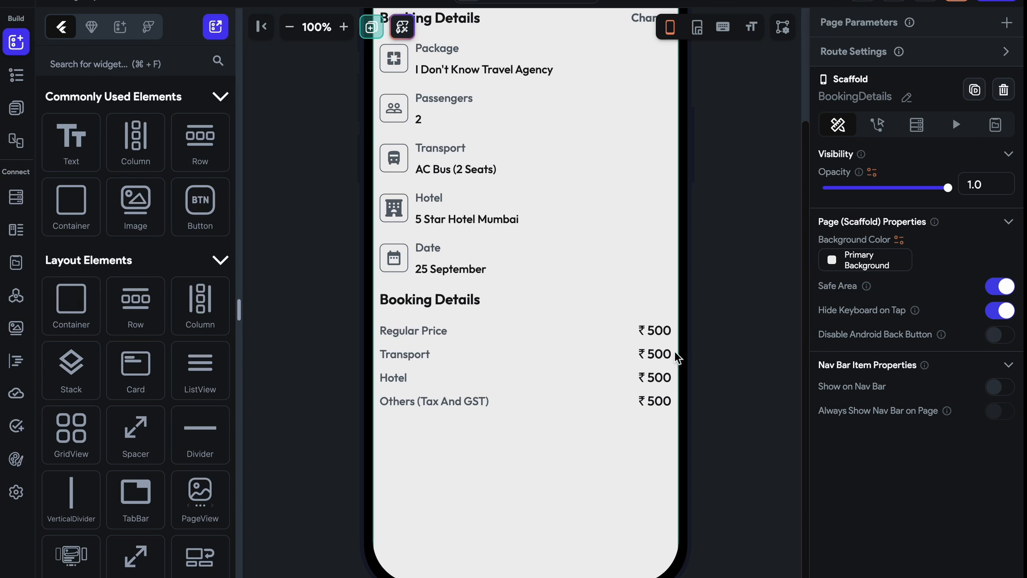
click(591, 390)
drag(208, 434, 516, 435)
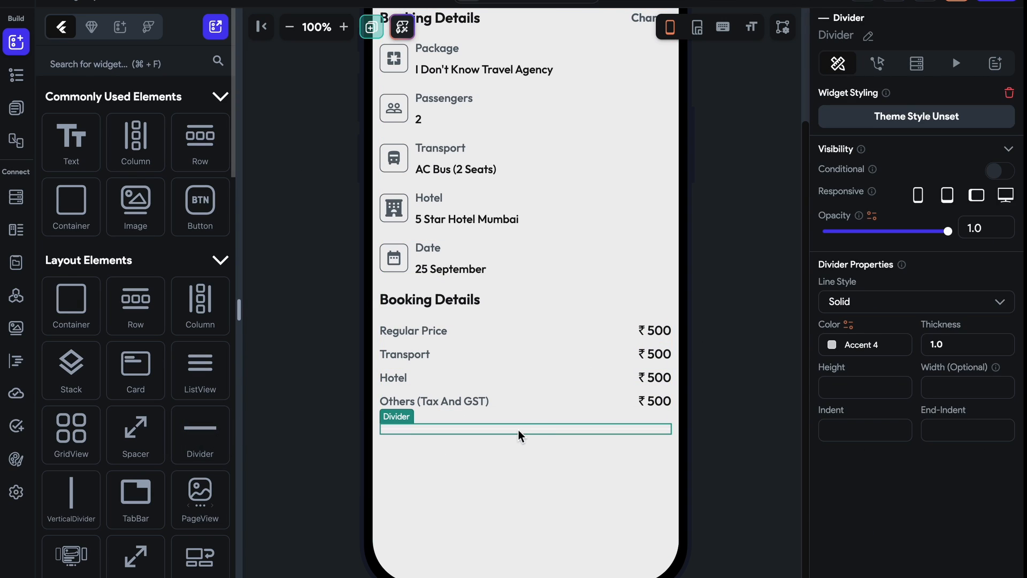
click(827, 349)
click(426, 276)
click(756, 396)
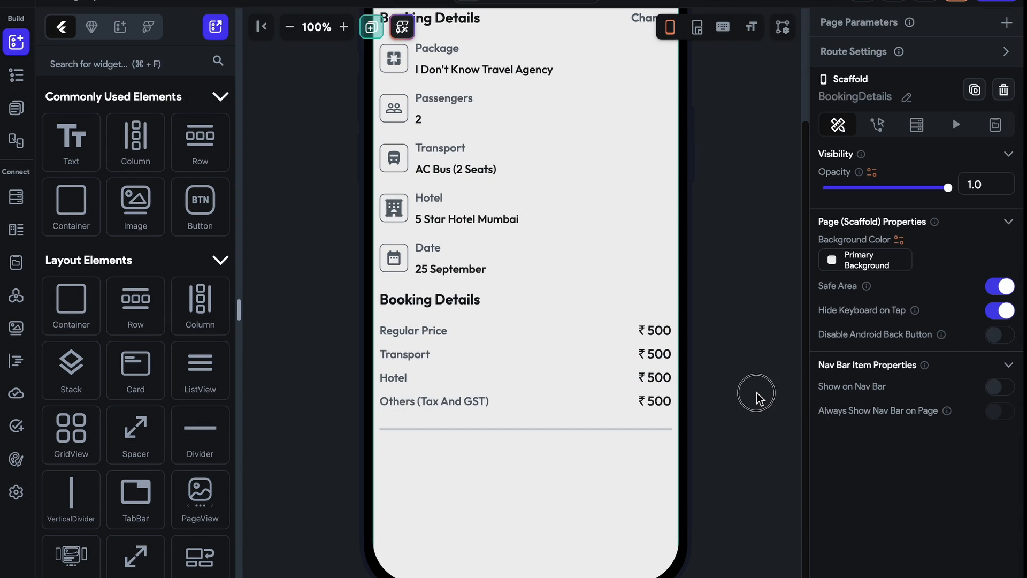
- Duplicate the Others (Tax And GST) price row and move the copy below the Divider
click(513, 402)
key(super+d)
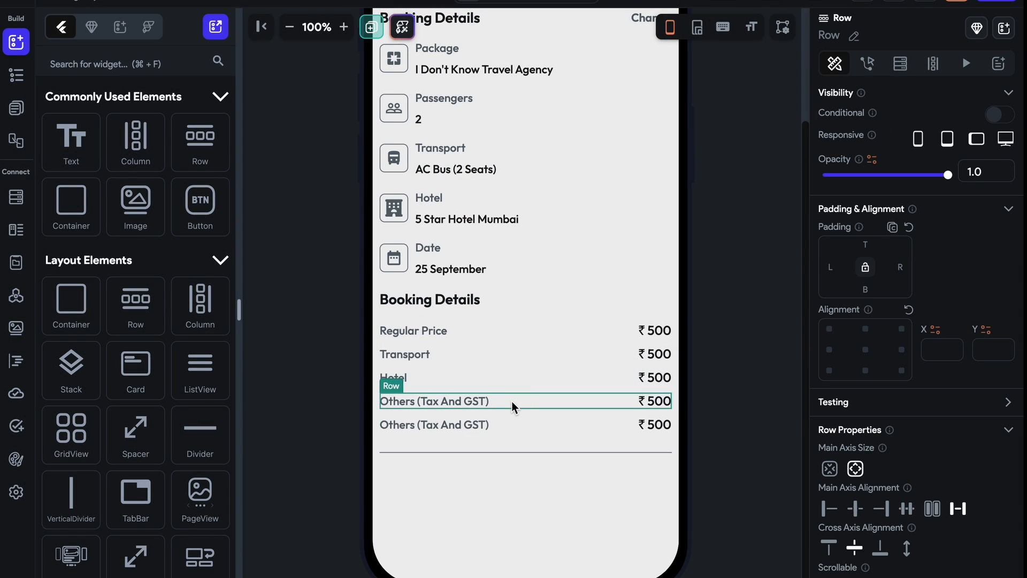
drag(519, 424, 515, 521)
- Set the label of the row below the Divider to Grand Total with the Primary Text color
click(466, 459)
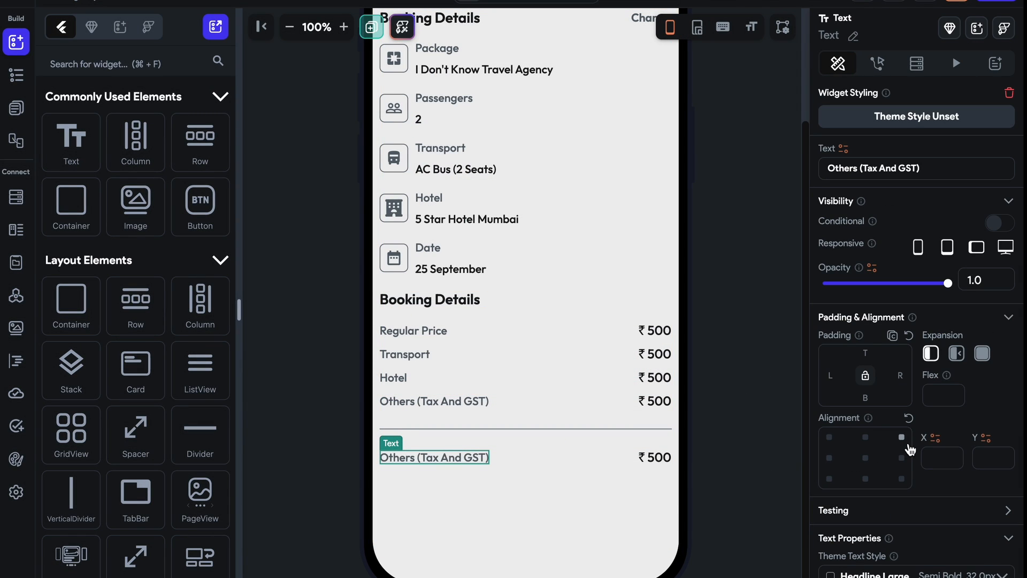
scroll(910, 450, down, 5)
click(935, 424)
click(353, 276)
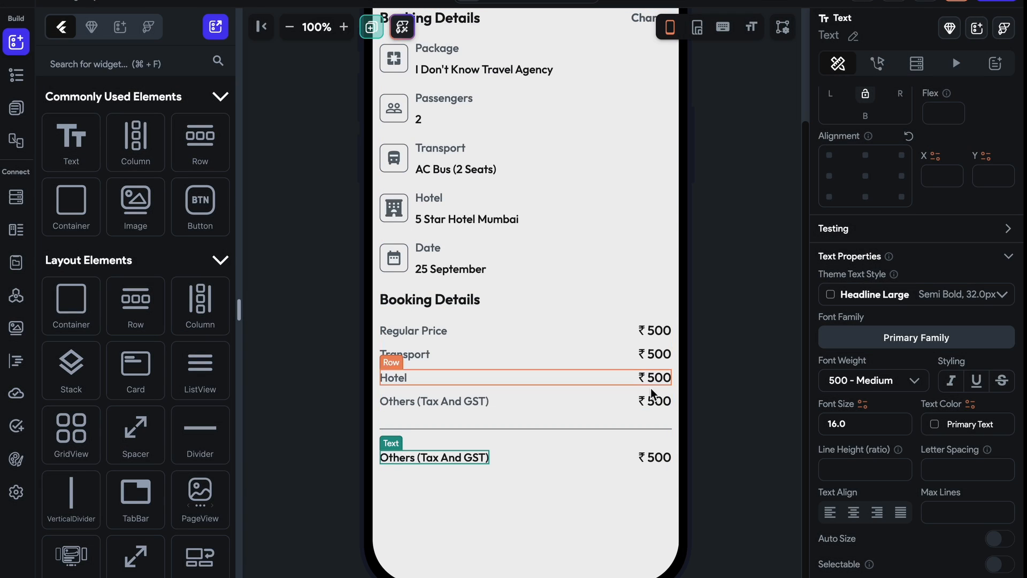
scroll(920, 365, up, 5)
drag(921, 169, 810, 169)
text(Grand Total)
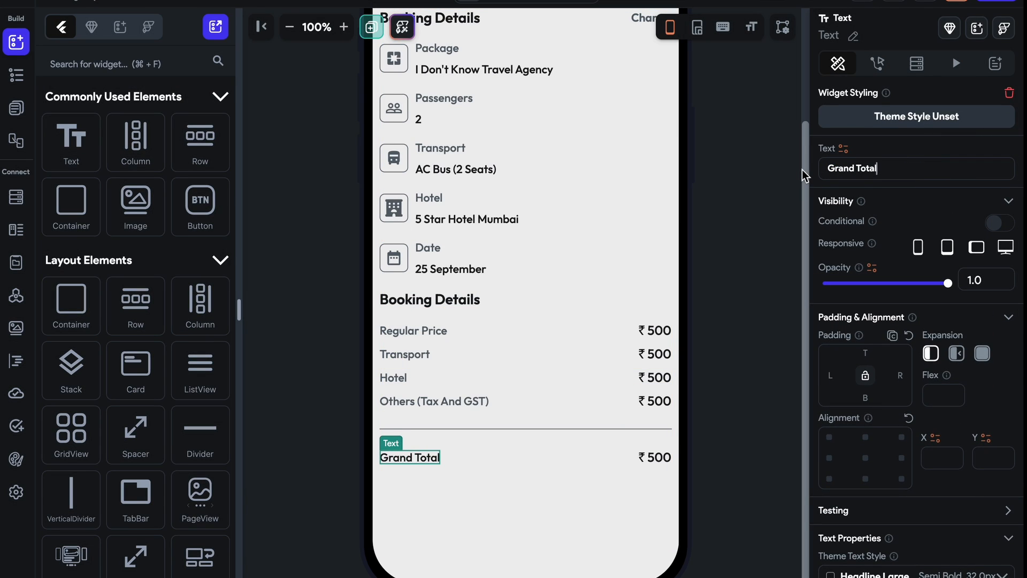
click(647, 456)
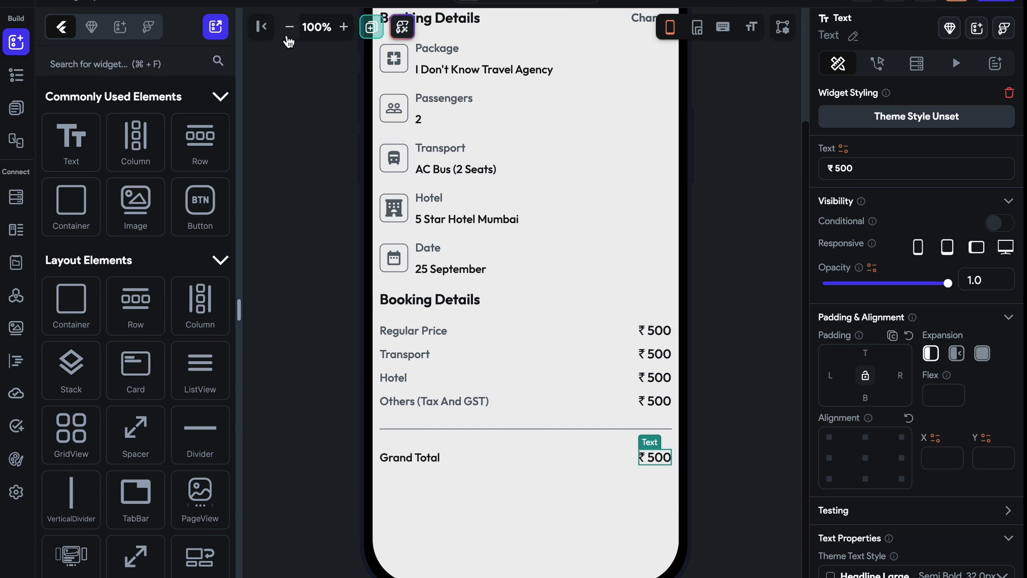
- Duplicate the second Booking Details heading row and move the copy below the Grand Total row
click(290, 27)
click(558, 463)
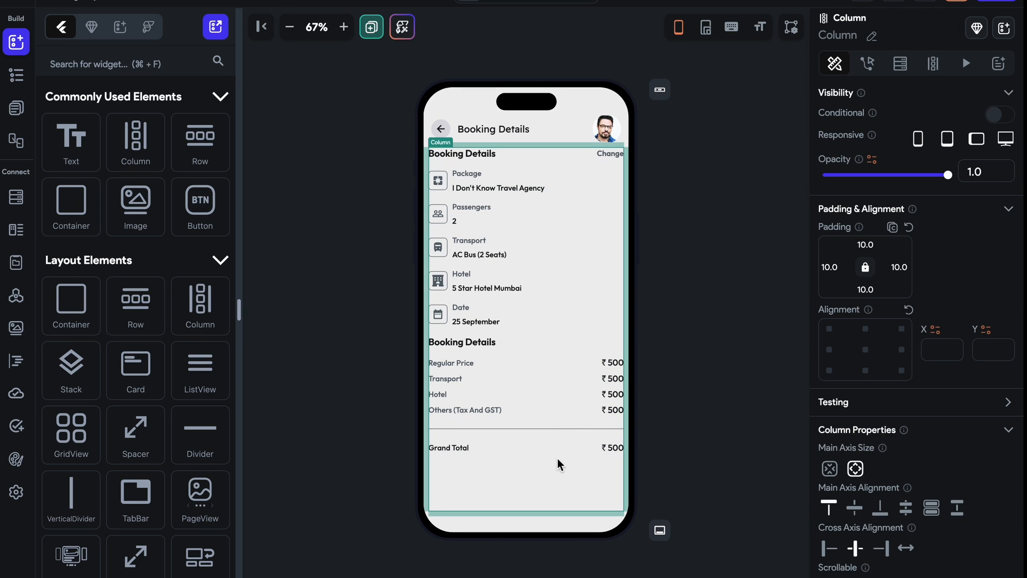
click(502, 345)
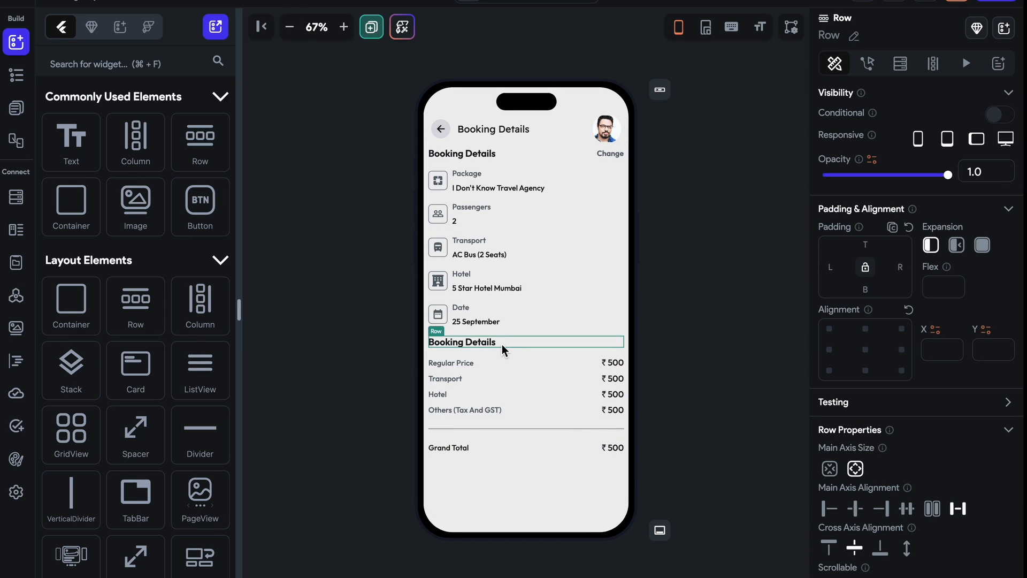
key(super+d)
drag(519, 363, 524, 511)
- Change the heading text below the Grand Total row to Payment Method
click(471, 469)
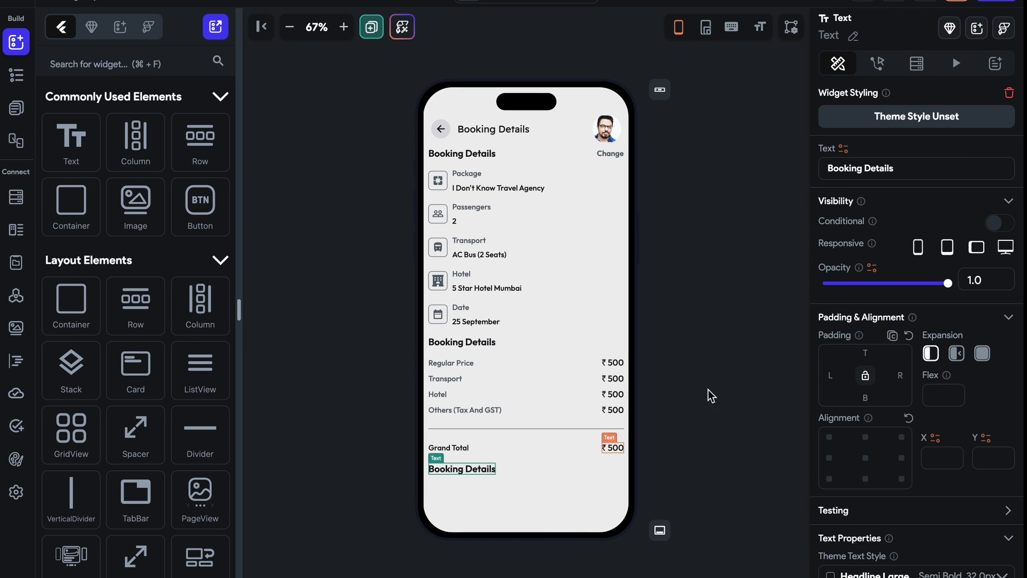
drag(906, 172, 812, 180)
text(Payment Method)
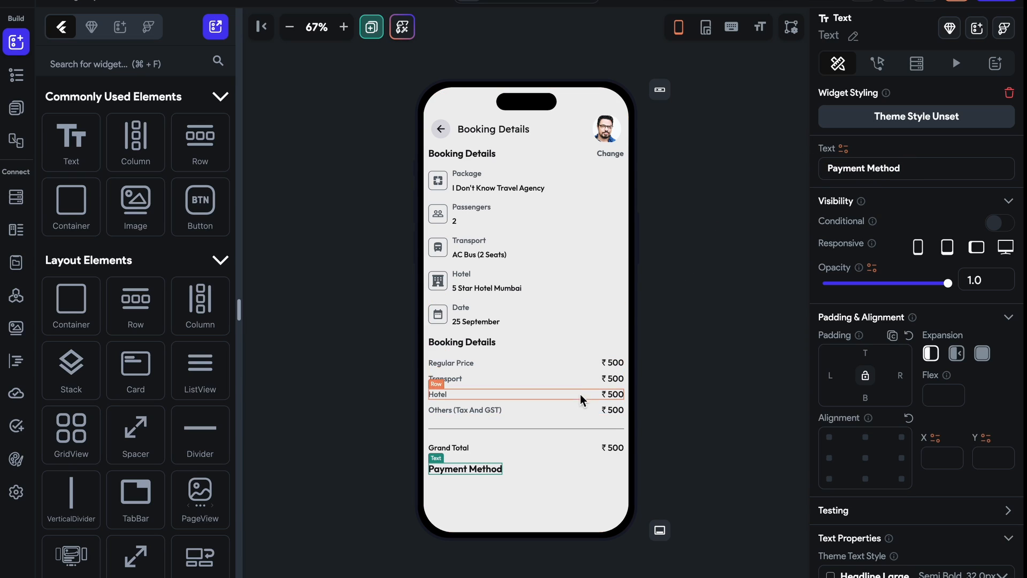
click(577, 506)
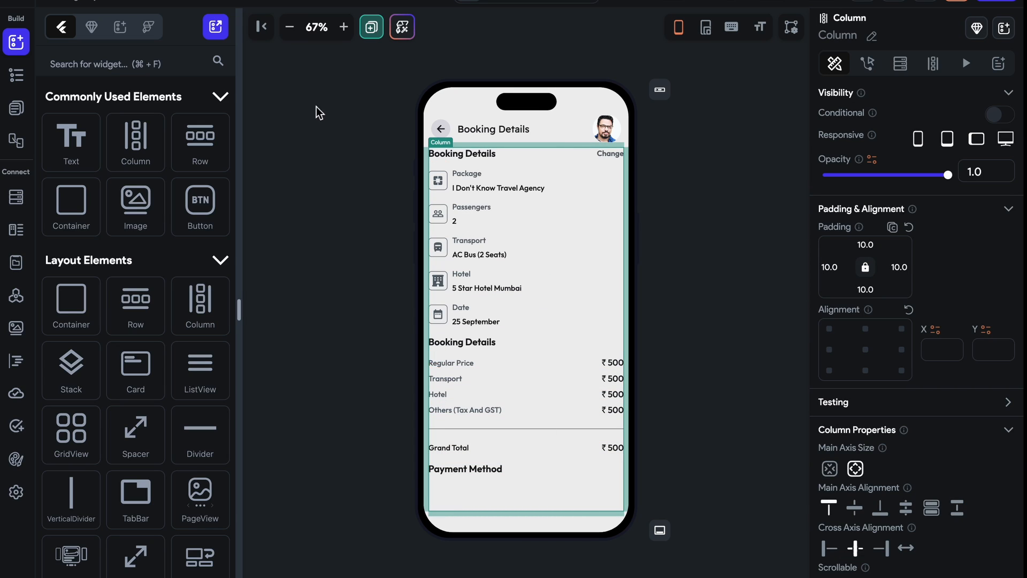
- Switch the canvas from the phone frame to the resizable preview and show it at 80%
click(706, 27)
click(562, 535)
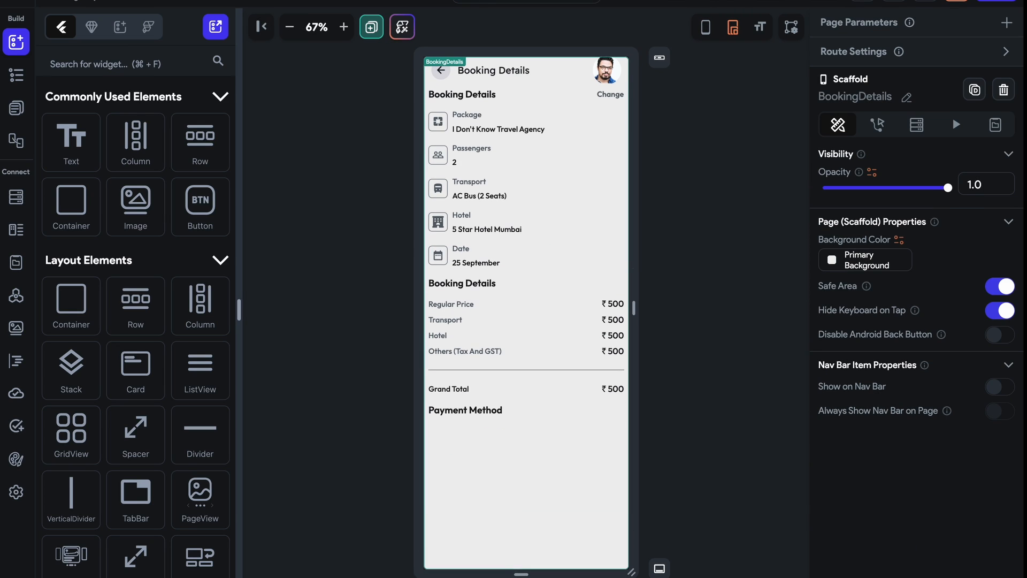
click(344, 26)
scroll(555, 405, down, 3)
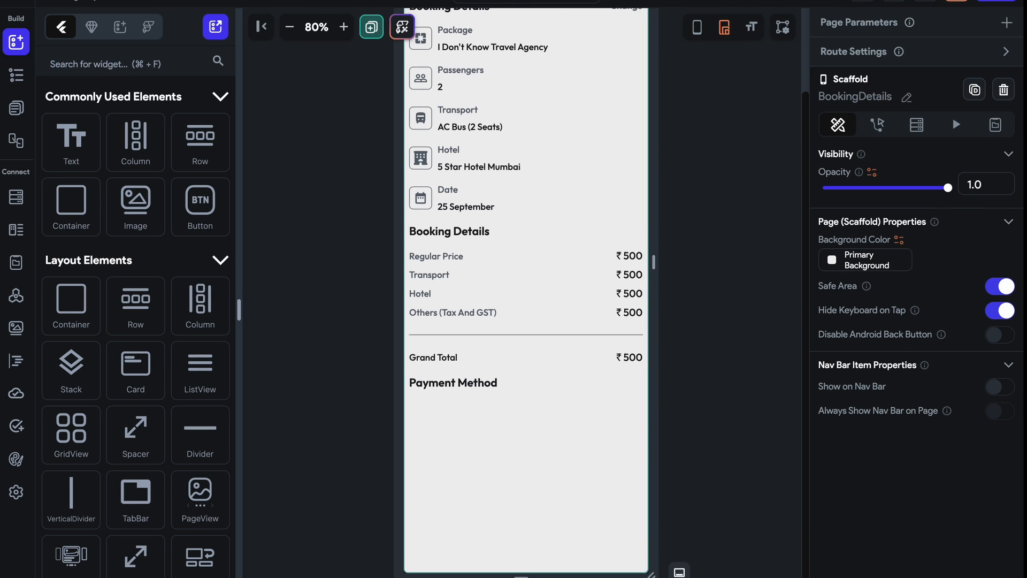
- Add a Wrap widget to the page's main Column, below the Payment Method heading
click(554, 405)
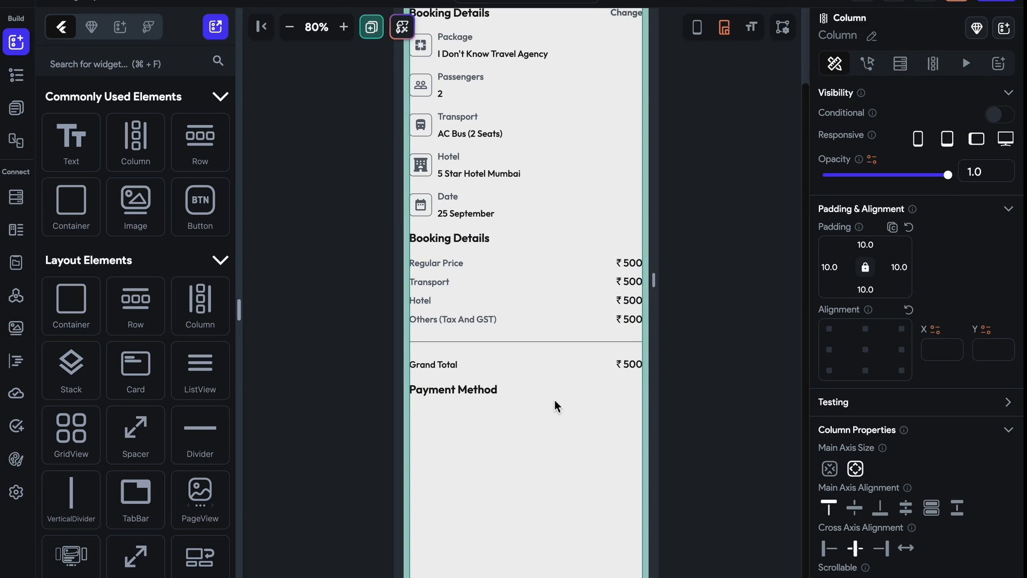
click(147, 53)
text(wrap)
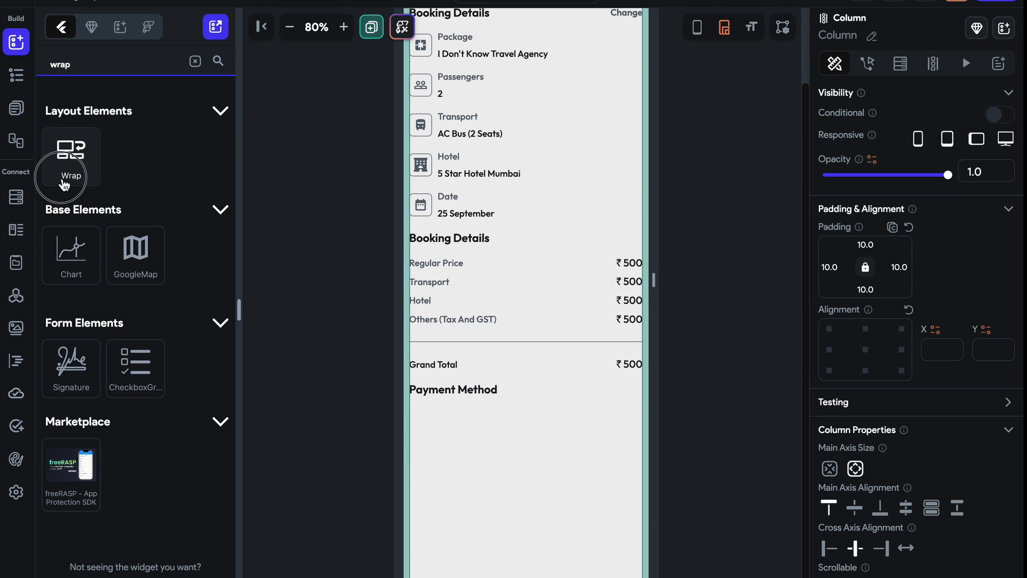
click(63, 185)
click(195, 61)
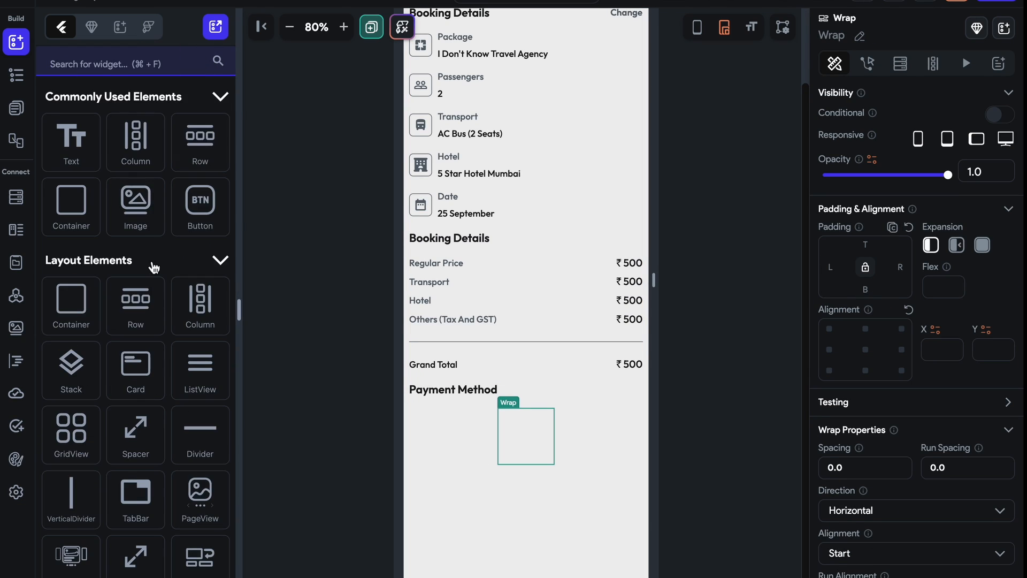
- Try a CheckboxListTile inside the Payment Method Wrap, review its title and subtitle properties, and delete it
scroll(153, 268, down, 10)
scroll(153, 297, down, 2)
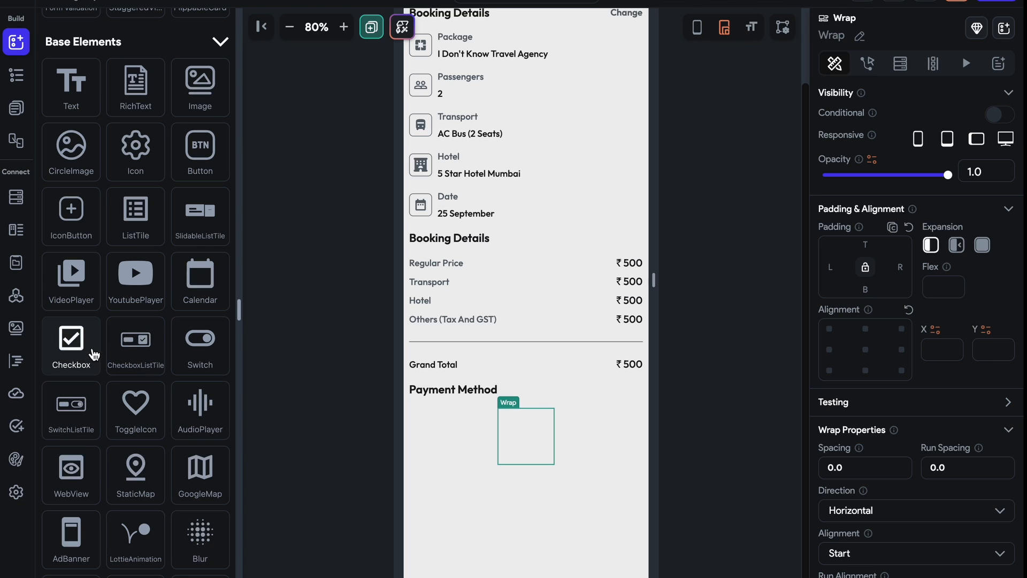
drag(136, 342, 518, 439)
click(748, 451)
click(551, 438)
scroll(957, 472, down, 9)
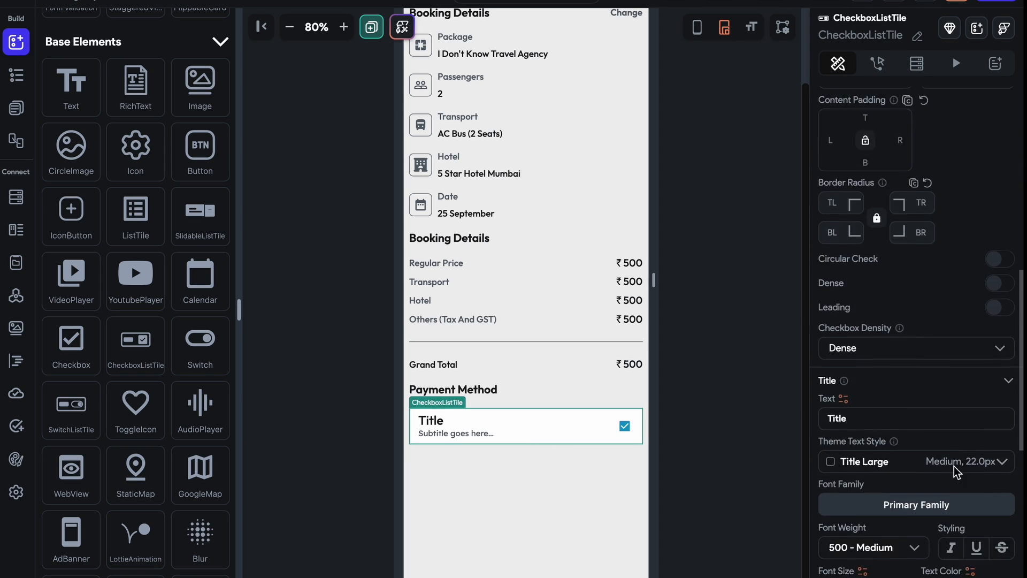
scroll(958, 472, down, 3)
scroll(954, 467, up, 5)
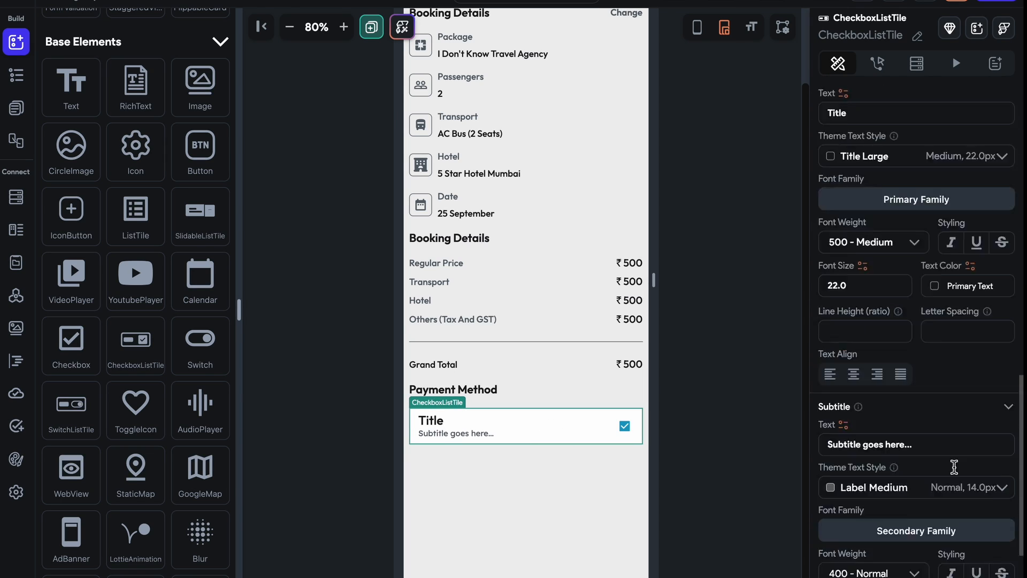
scroll(955, 470, down, 3)
scroll(957, 471, down, 5)
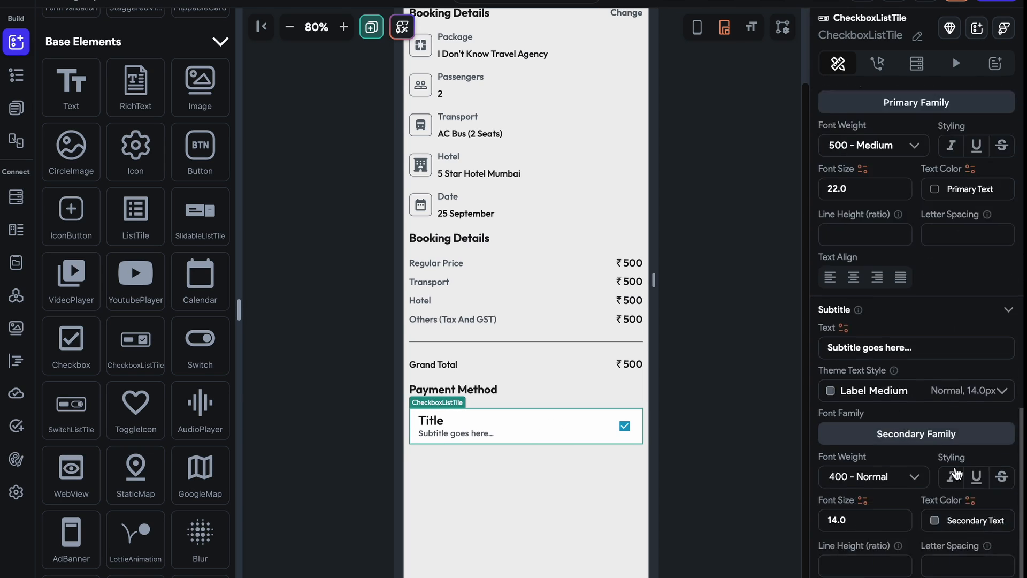
key(Delete)
- Place a Container inside the Wrap below the Payment Method heading
scroll(171, 329, up, 12)
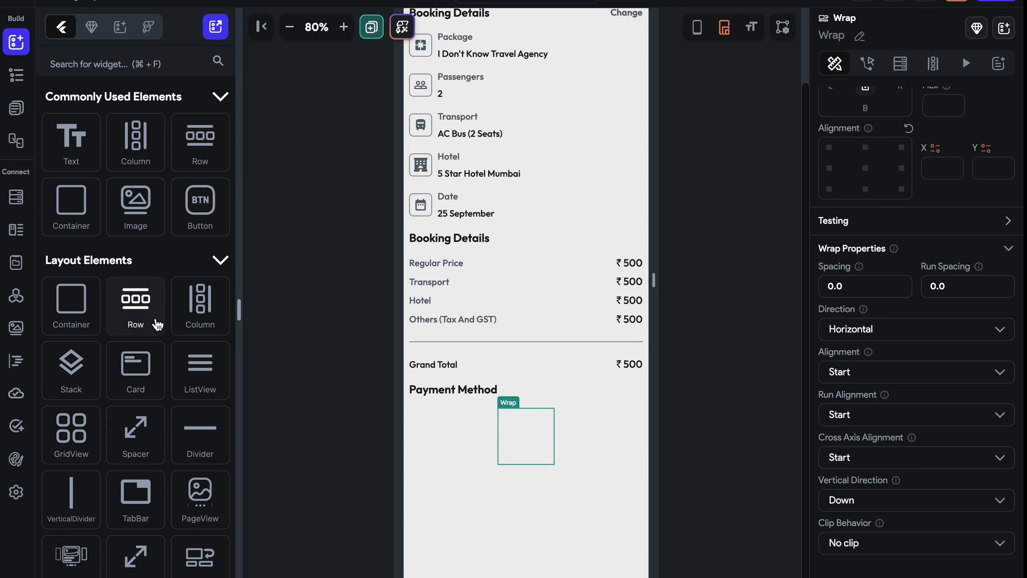
drag(71, 206, 646, 434)
scroll(860, 451, down, 5)
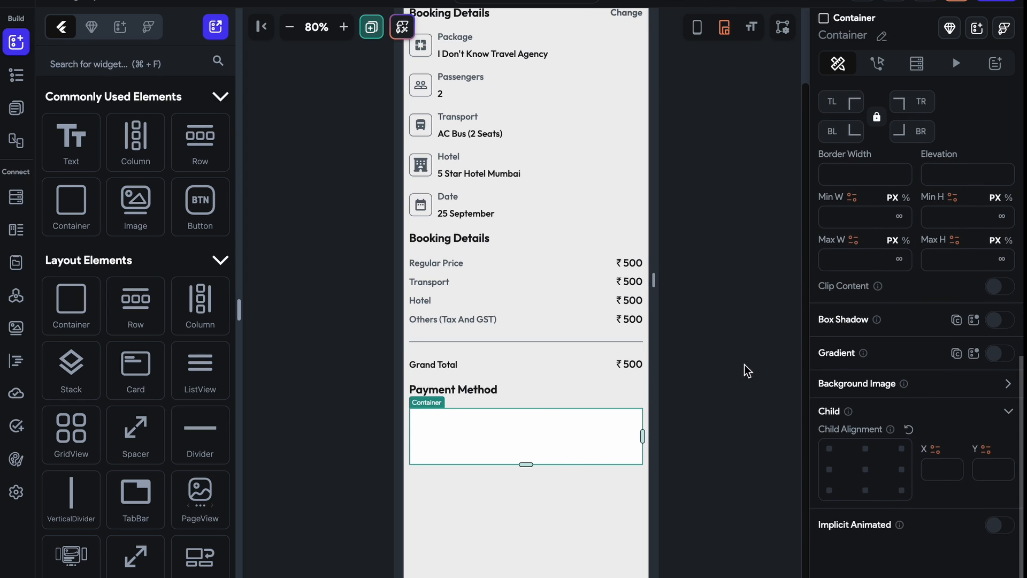
- Copy the gradient of the Trip Organiser container on the TripDetails page
scroll(757, 378, up, 5)
click(16, 107)
click(116, 122)
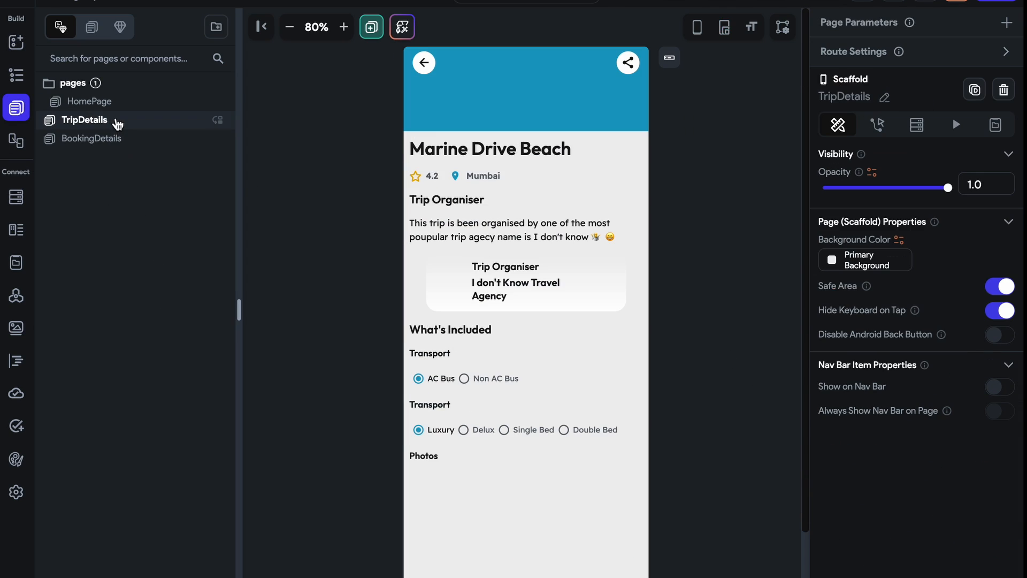
click(439, 261)
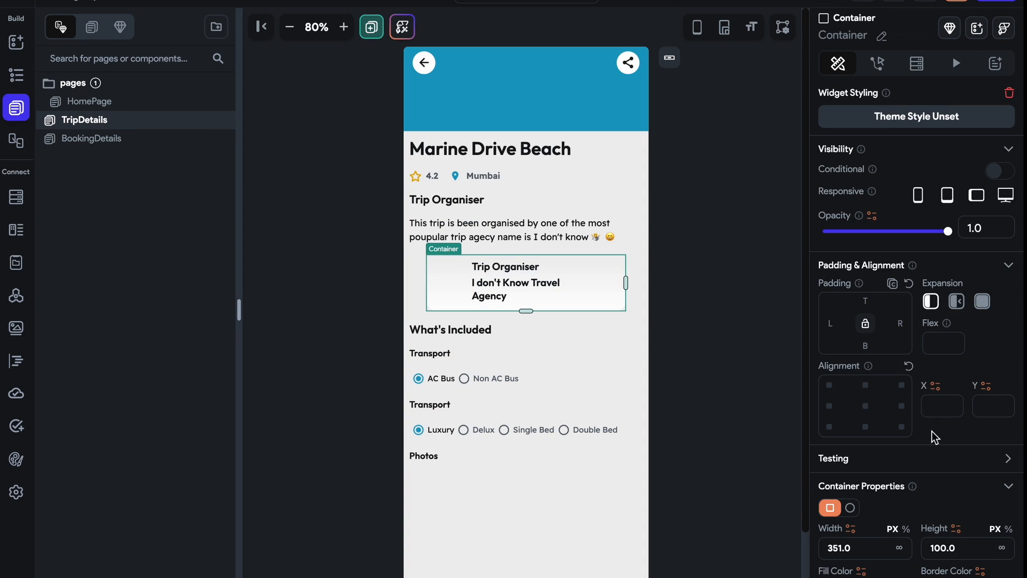
scroll(936, 437, down, 10)
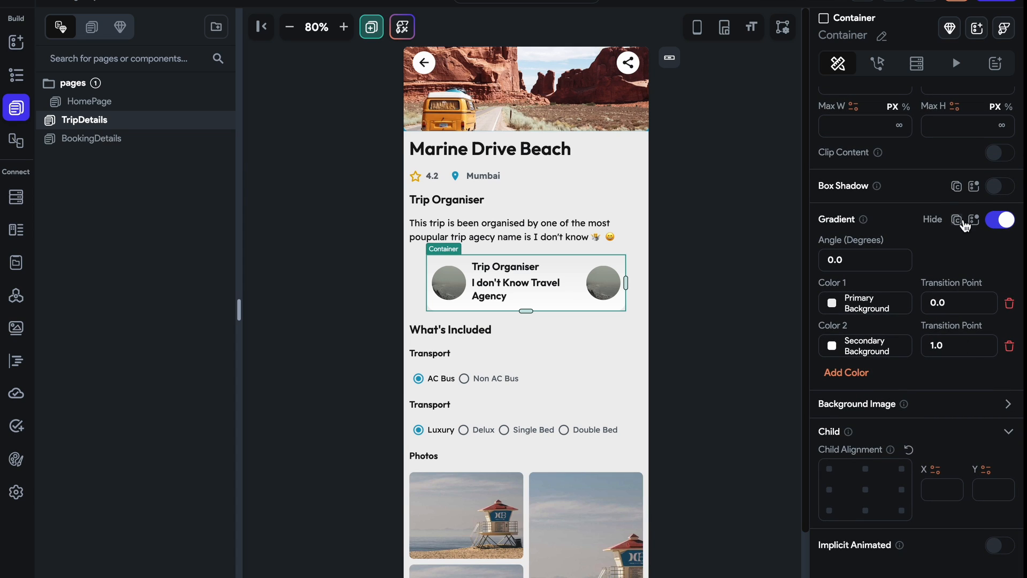
click(965, 225)
- Paste the copied gradient onto the Payment Method container on the BookingDetails page
click(93, 138)
click(573, 493)
scroll(955, 503, down, 1)
scroll(955, 503, down, 8)
click(940, 381)
scroll(740, 448, down, 2)
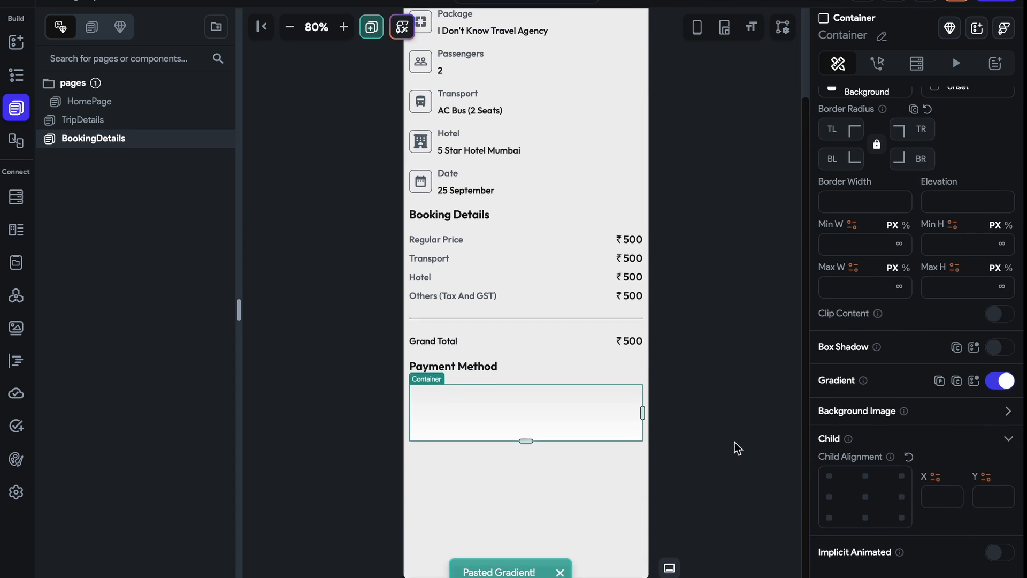
- Round all corners of the Payment Method container with a radius of 20 and set its height to 110
click(738, 444)
click(628, 438)
click(549, 423)
click(544, 536)
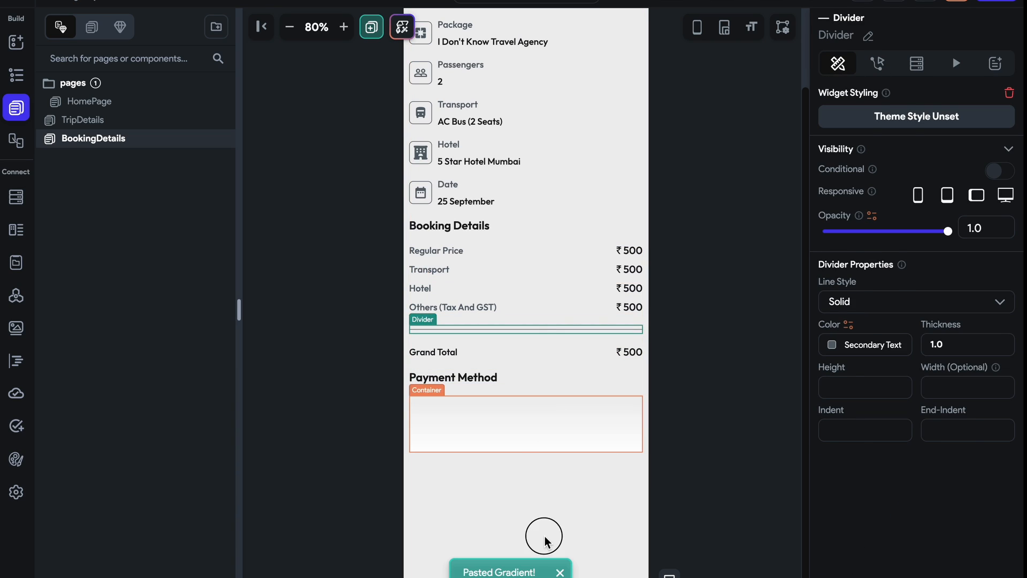
scroll(849, 511, down, 4)
click(835, 434)
text(20)
drag(526, 453, 523, 457)
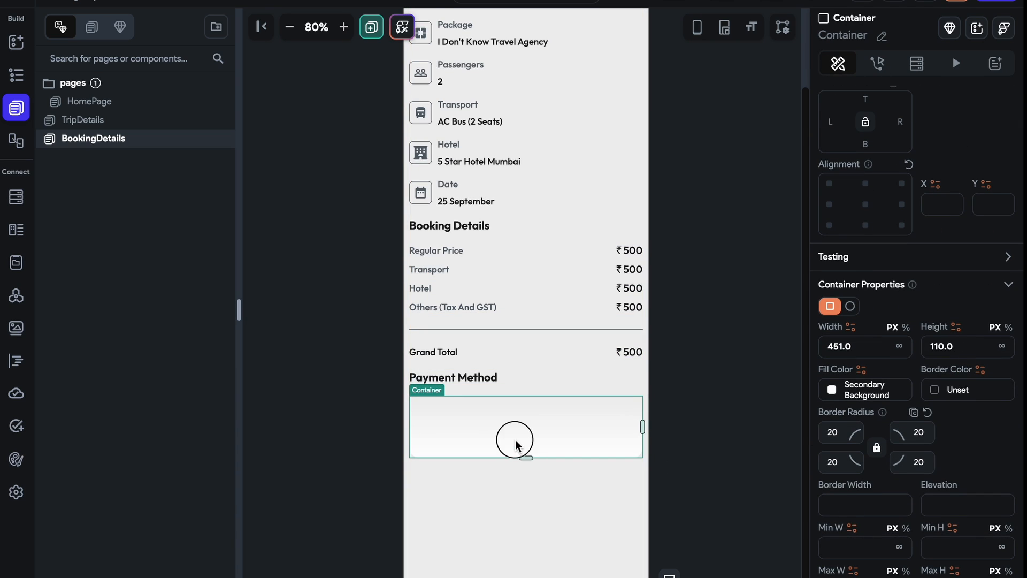
- Add a Row with 10 padding on all sides to the Payment Method container and place a Column in it
click(16, 41)
drag(200, 140, 525, 426)
click(868, 121)
text(10)
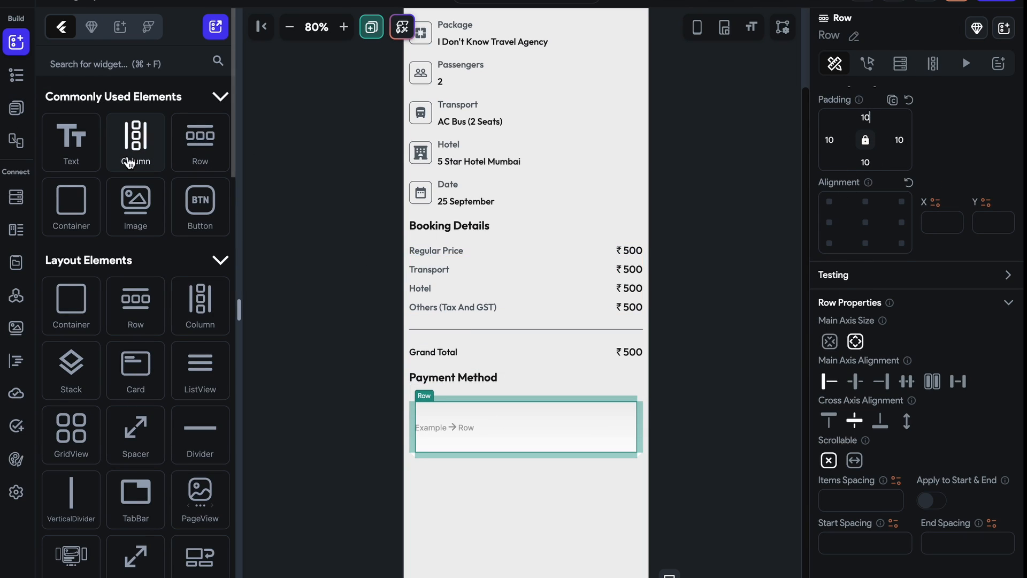
drag(129, 164, 592, 426)
click(592, 426)
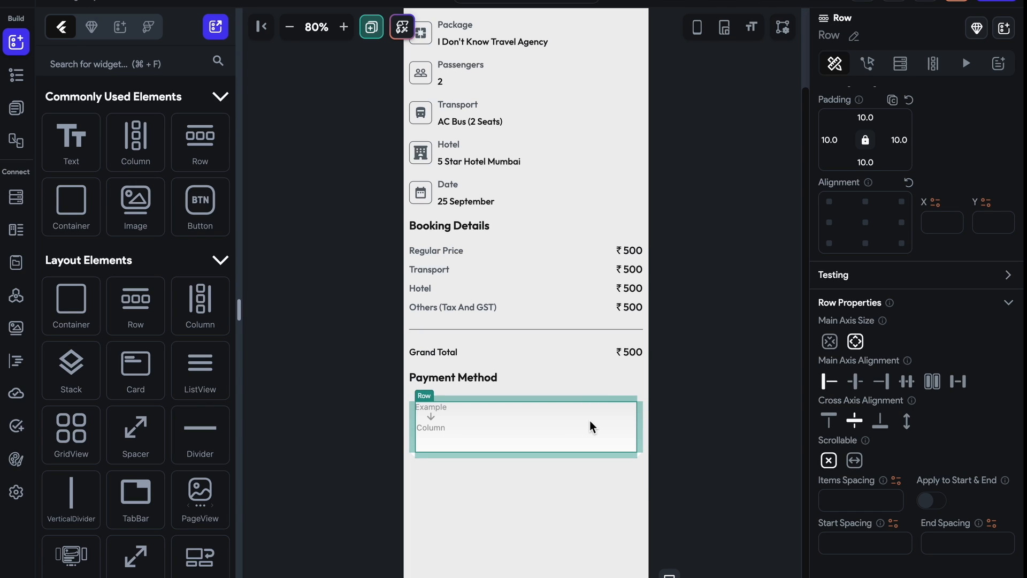
- Add a Checkbox to the Payment Method Row, before the Column
click(134, 63)
text(check)
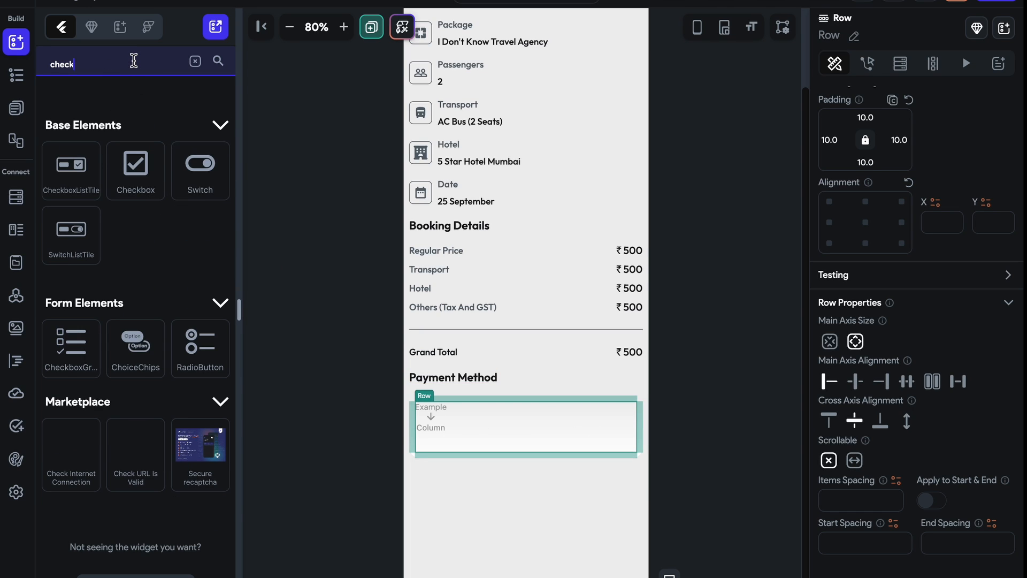
drag(140, 171, 429, 418)
click(458, 426)
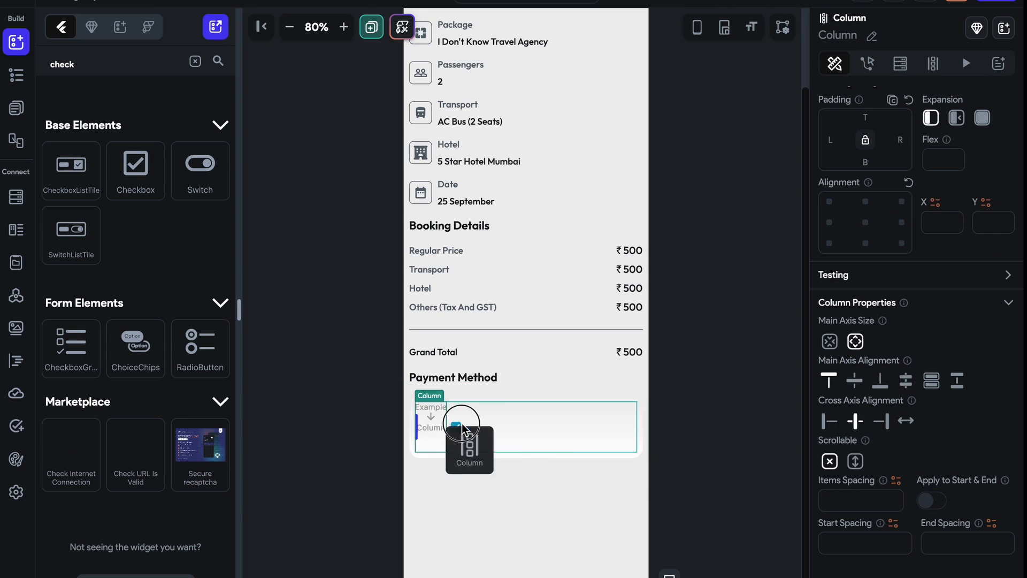
click(424, 427)
scroll(936, 488, down, 3)
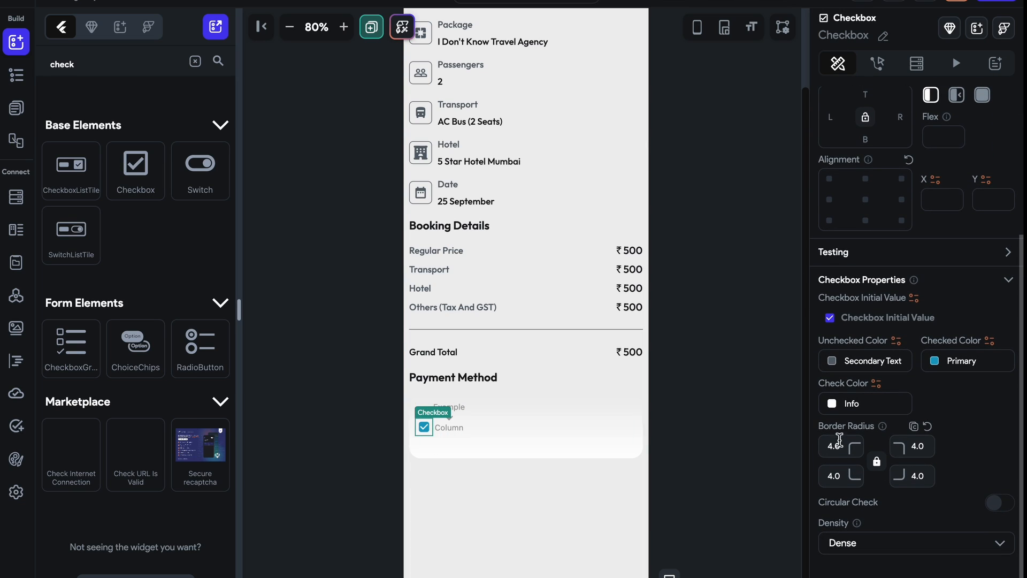
- Set the density of the Payment Method Checkbox to Padded
click(903, 529)
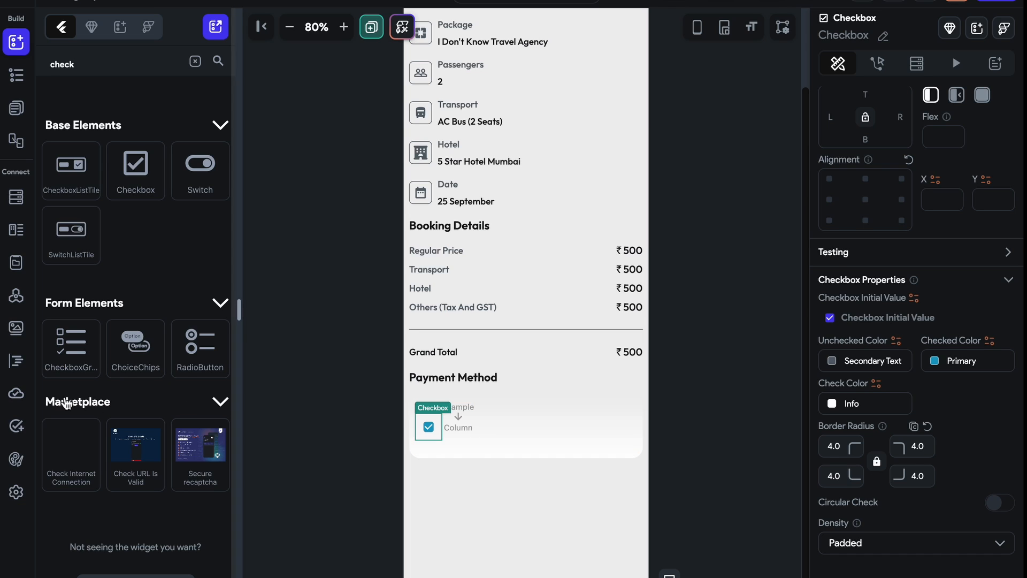
drag(51, 351, 510, 493)
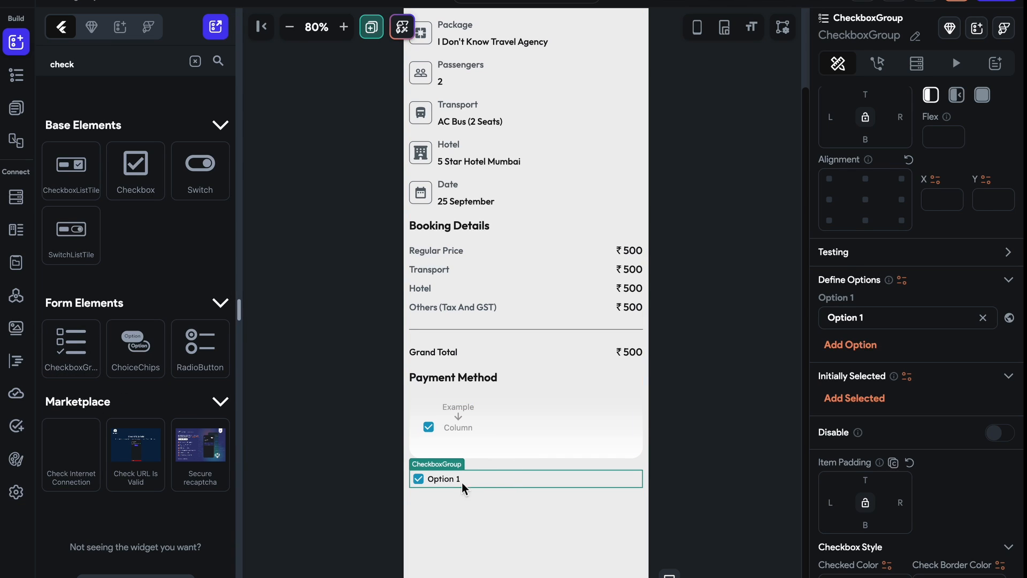
key(Delete)
click(437, 442)
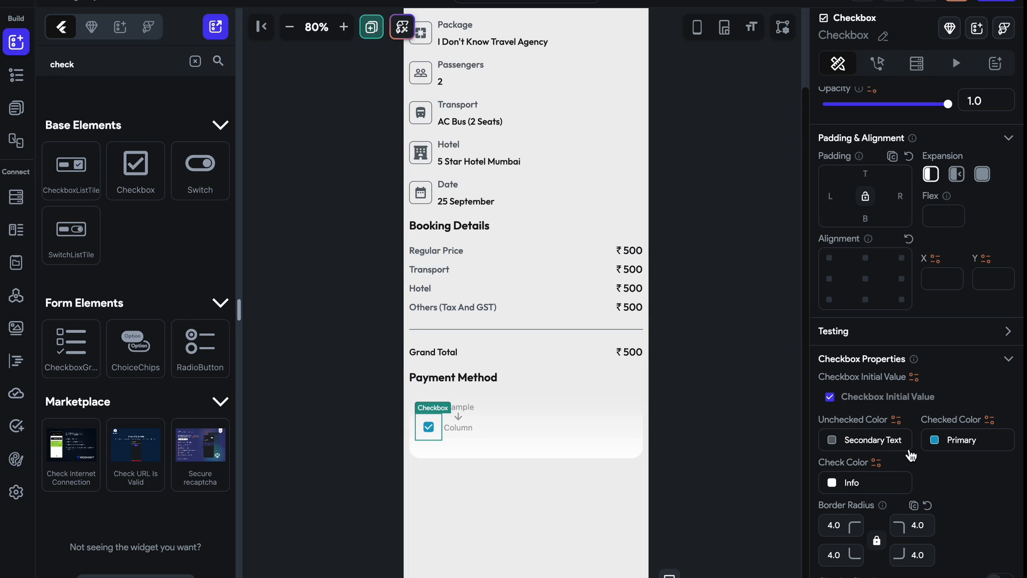
- Paste a copy of the Booking Details heading into the Payment Method Column and change its text to Visa Card
click(469, 422)
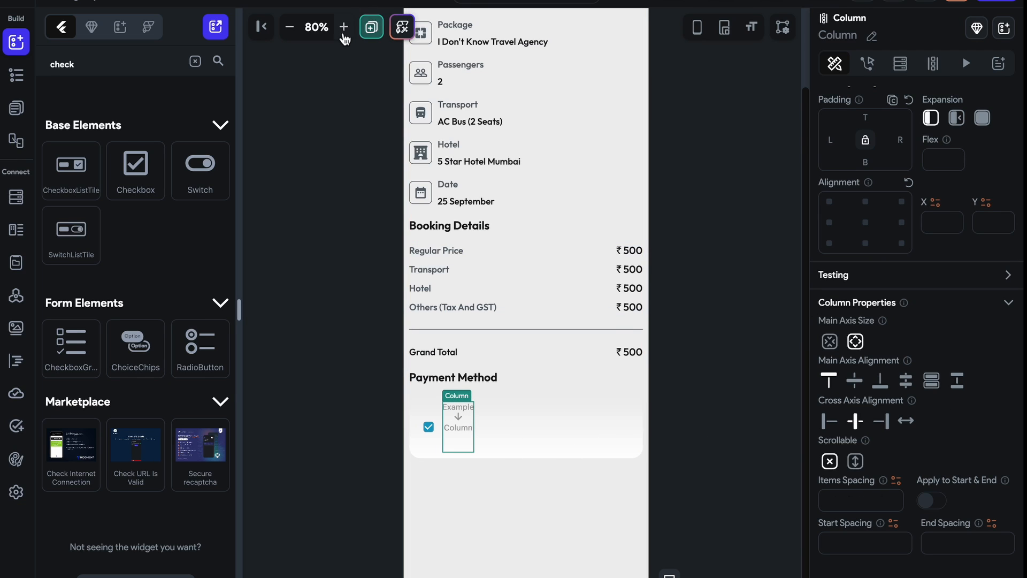
click(344, 29)
scroll(696, 240, down, 5)
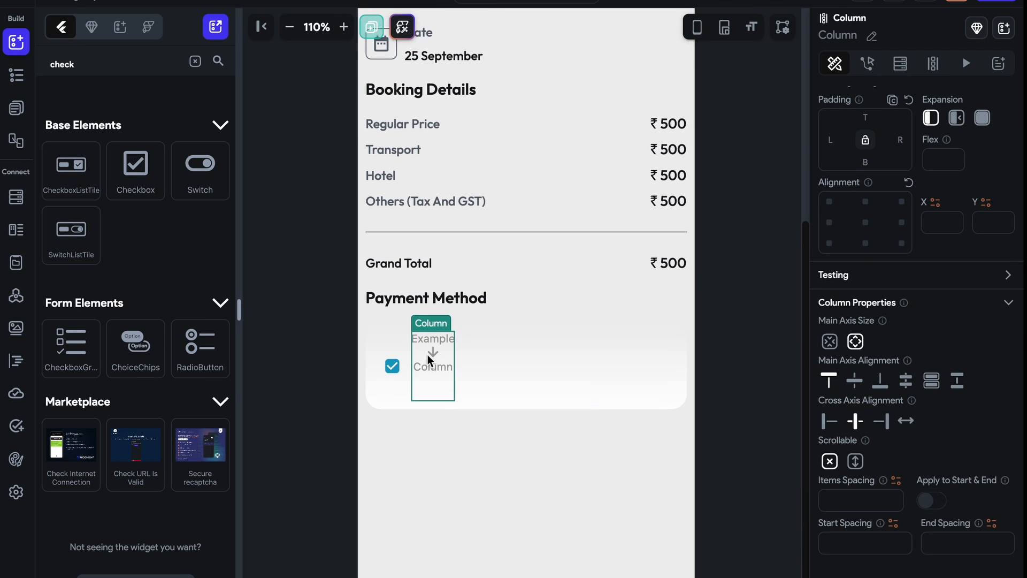
click(387, 89)
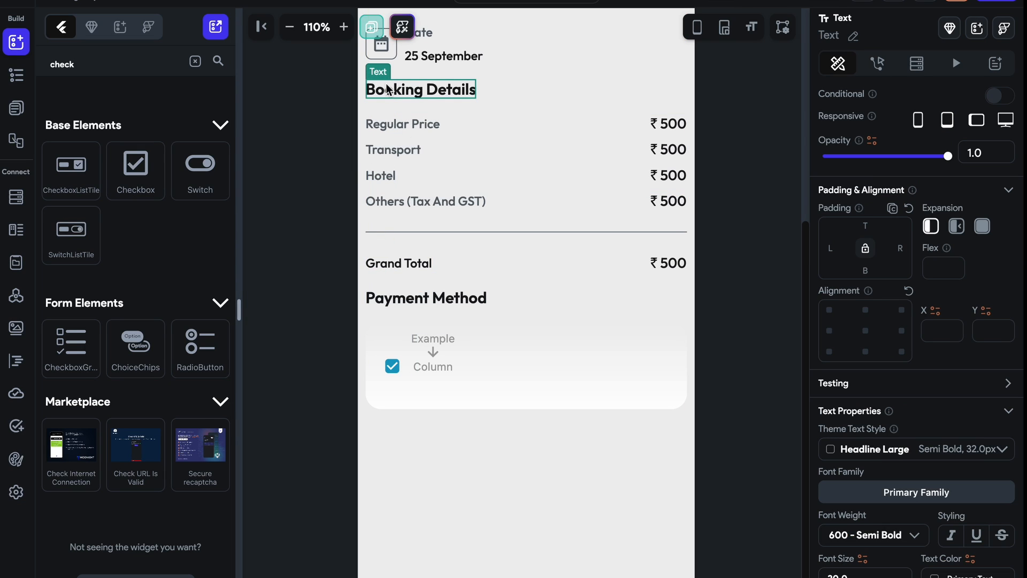
key(super+c)
click(431, 352)
key(super+v)
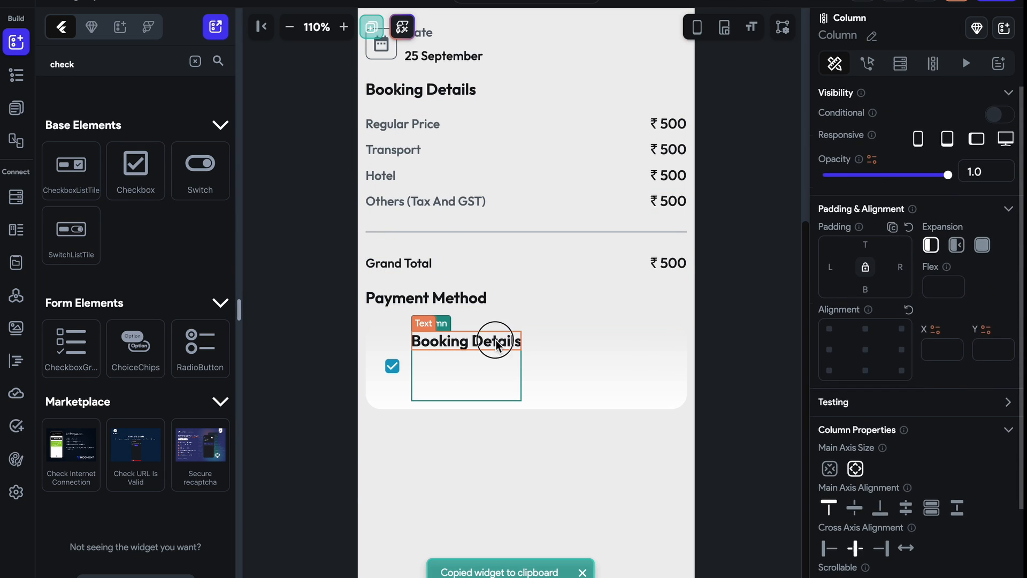
click(493, 341)
triple_click(909, 166)
text(Visa Card)
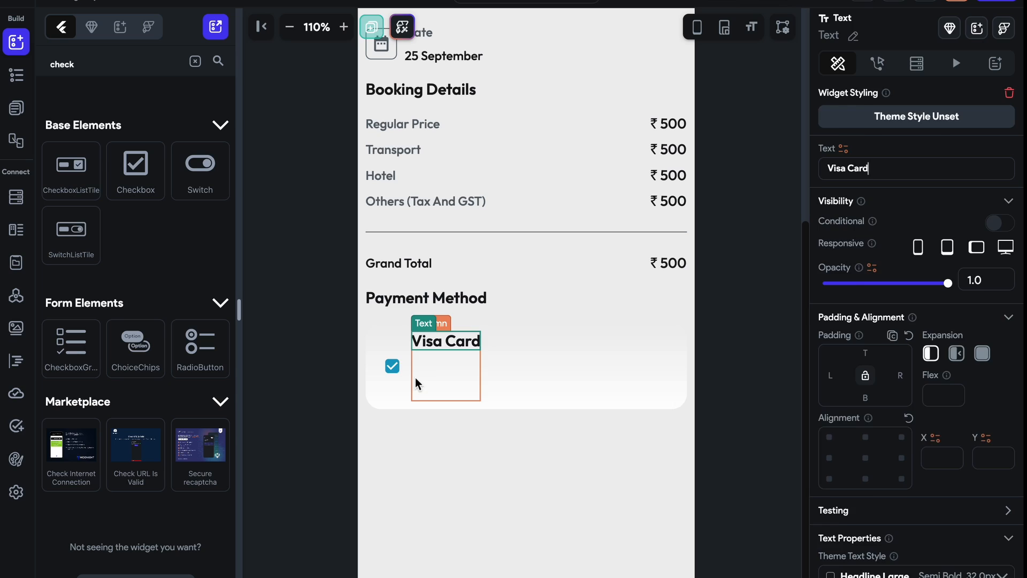
- Align the Column's children to the start and paste a copy of the Others (Tax And GST) text under Visa Card
click(418, 384)
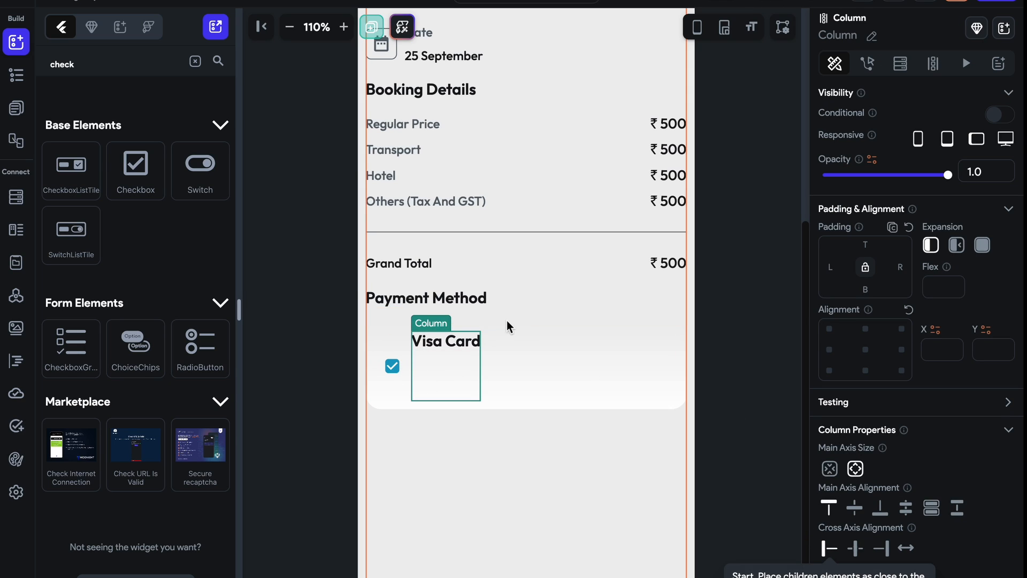
click(428, 200)
key(super+c)
click(449, 394)
key(super+v)
- Set the main axis alignment of the Visa Card Column to Space Around
click(491, 388)
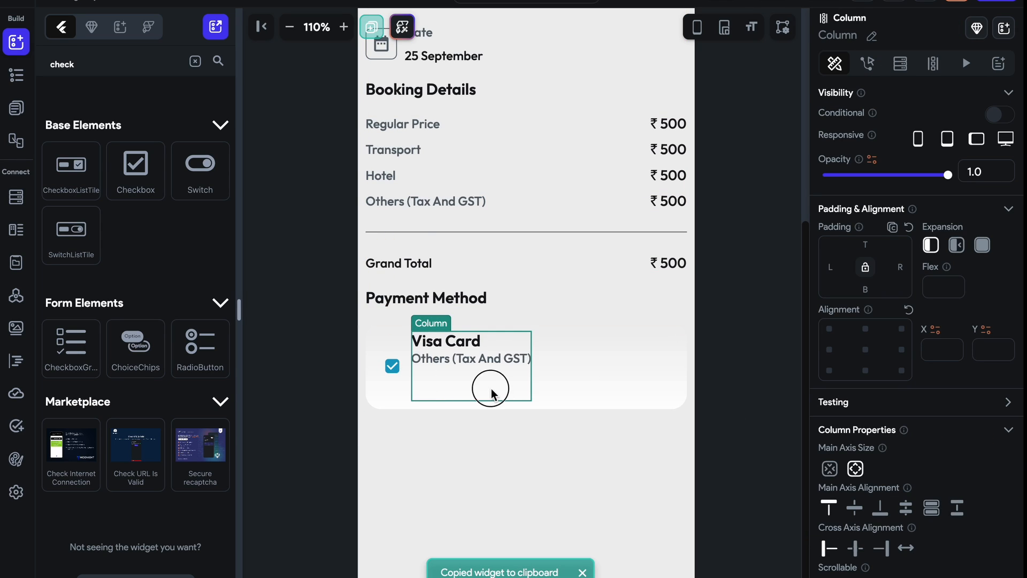
scroll(859, 425, down, 3)
click(931, 390)
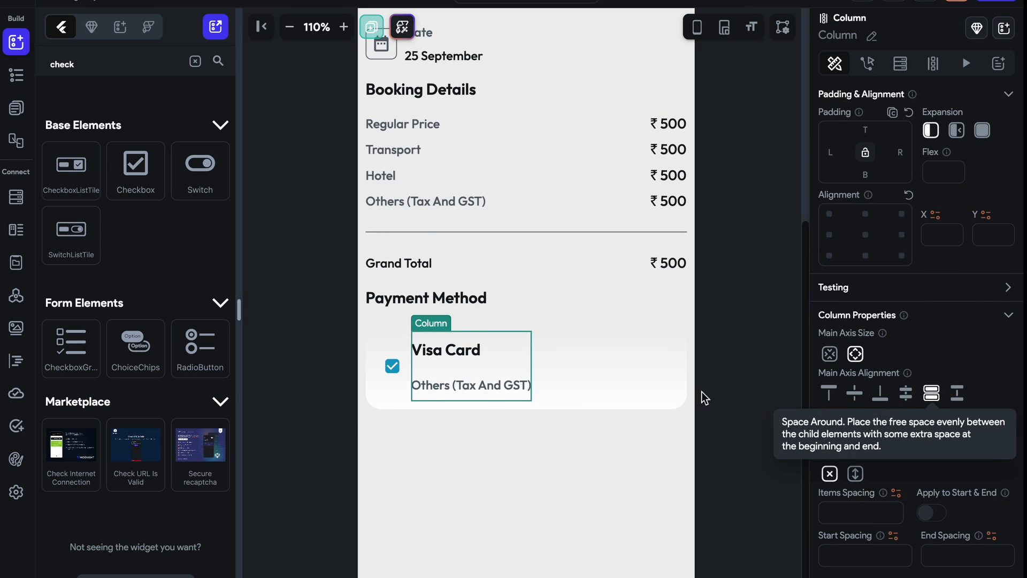
- Replace the text under Visa Card with a masked card number
click(471, 385)
triple_click(974, 191)
text(423)
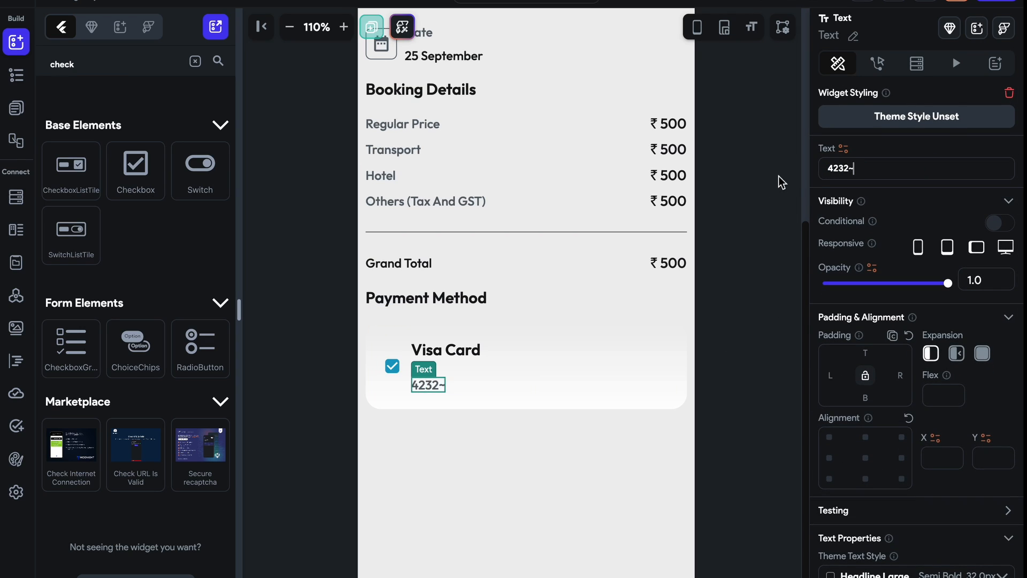
text(2~~~~~~~~~~~~~~)
- Make the Visa Card Column expanded and duplicate it within the Row
click(492, 368)
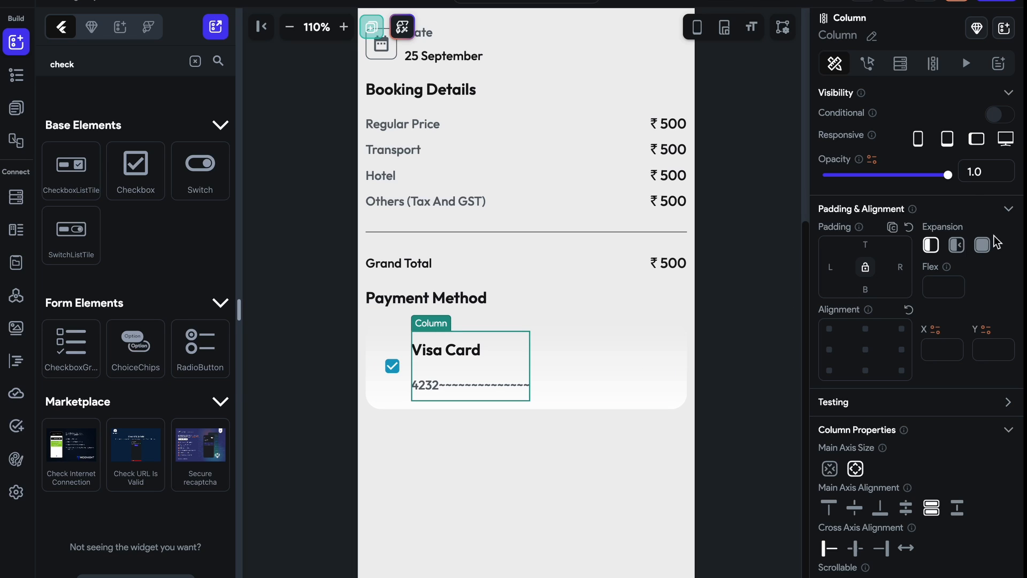
click(982, 244)
key(ctrl+d)
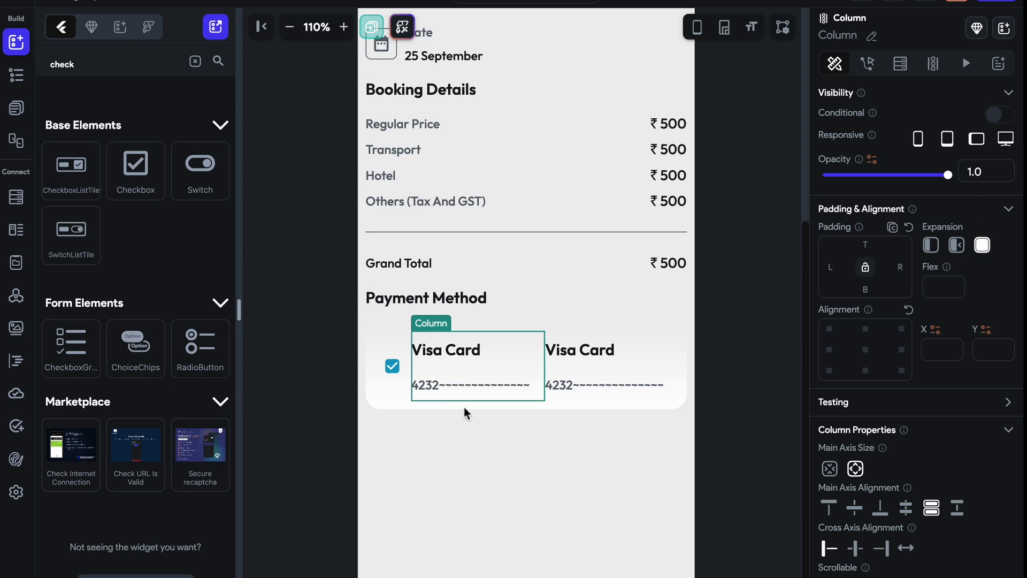
- Set the items spacing of the Payment Method Row to 20
click(404, 404)
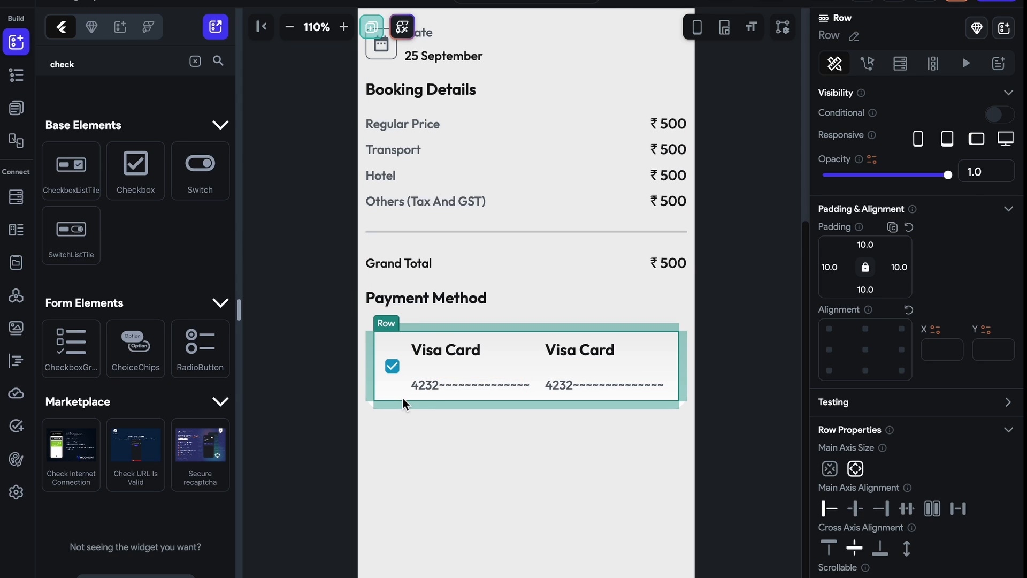
scroll(872, 470, down, 3)
click(859, 500)
text(20)
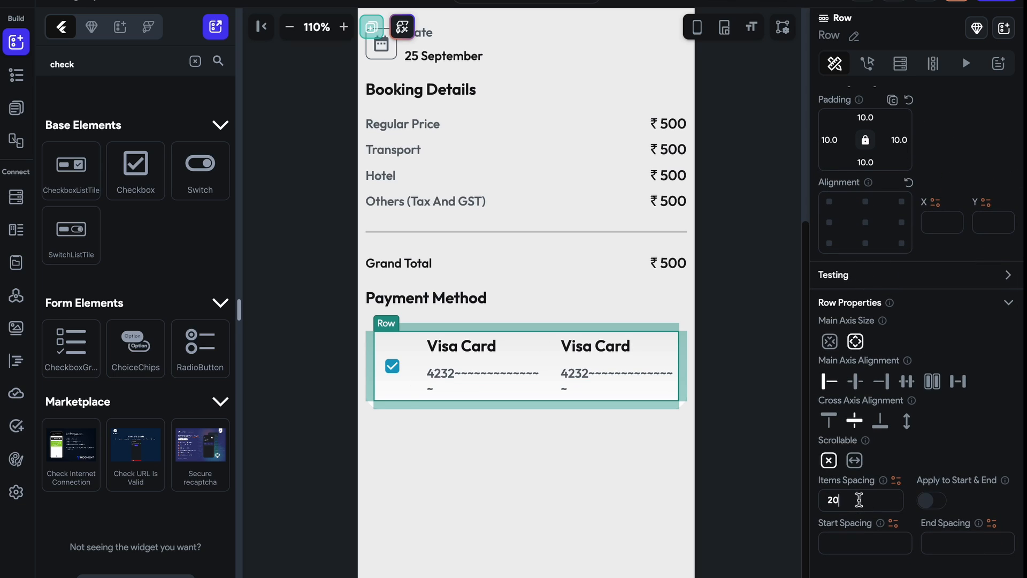
- Limit the masked card number text in the first Column to a maximum of 1 line
click(482, 377)
scroll(911, 489, down, 4)
scroll(961, 458, up, 1)
click(961, 458)
text(1)
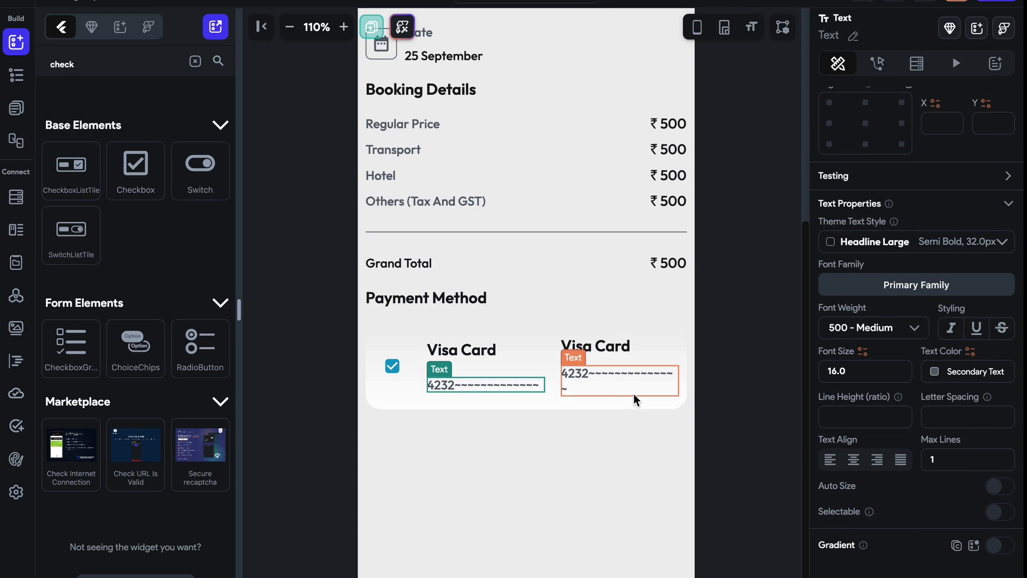
- Delete the card number and Visa Card texts from the duplicated Column
click(574, 379)
key(Delete)
click(596, 365)
key(Delete)
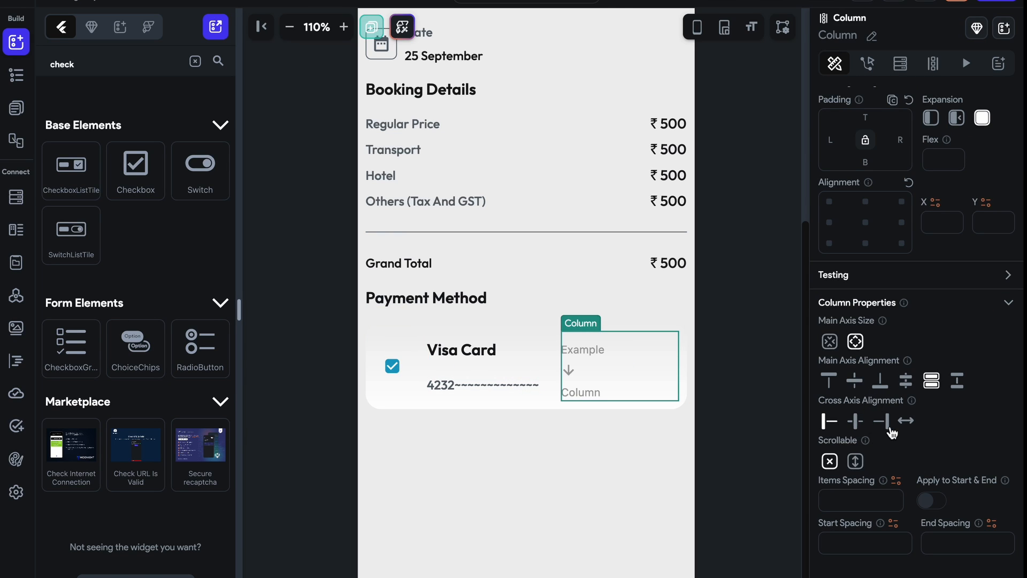
- Set the duplicated Column's cross axis alignment to End and remove its expansion
click(889, 427)
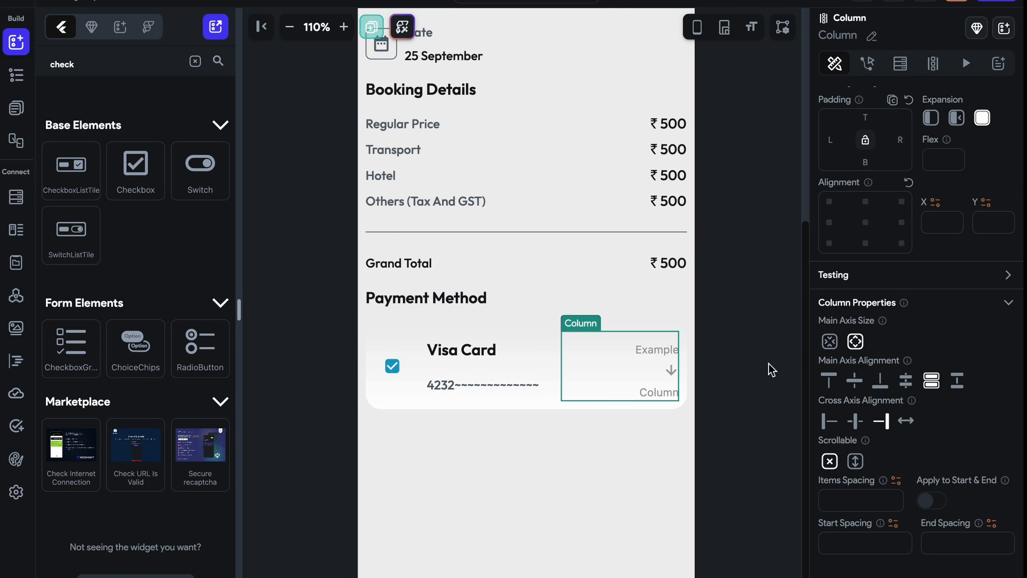
click(551, 360)
click(641, 361)
click(938, 120)
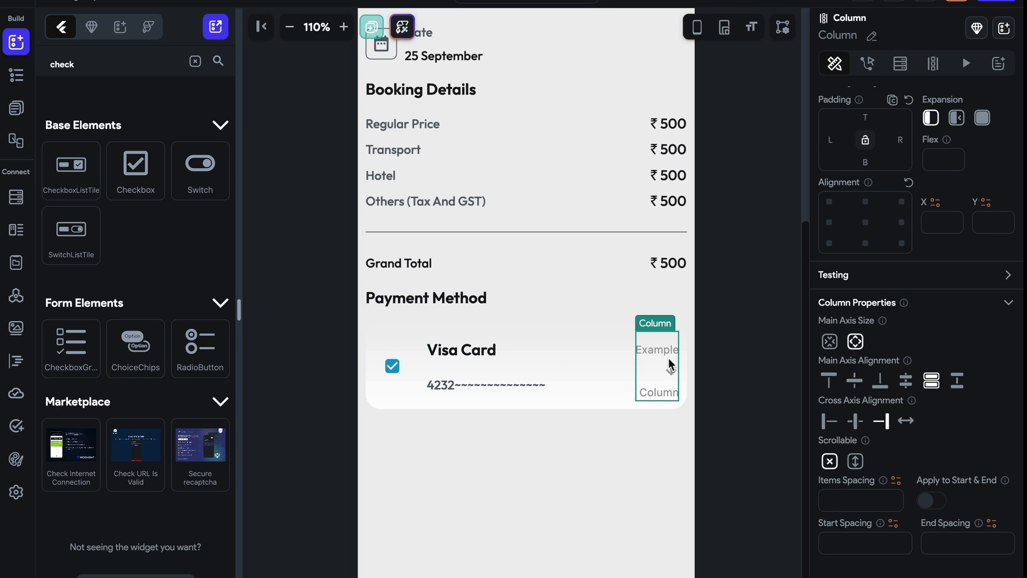
- Search the widgets for icon and place an Icon in the empty second Column
click(196, 71)
key(super+a)
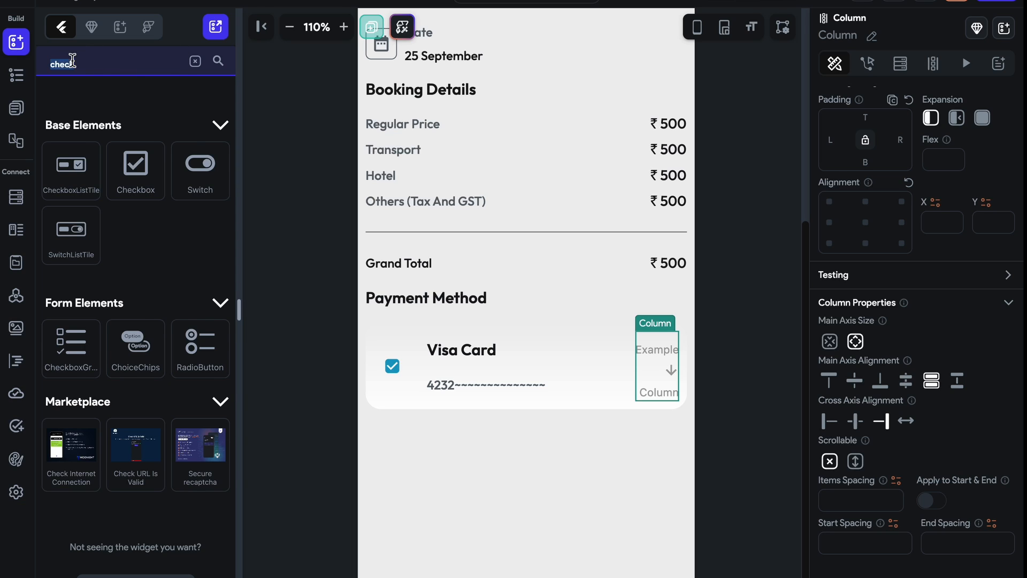
text(icon)
drag(68, 339, 669, 365)
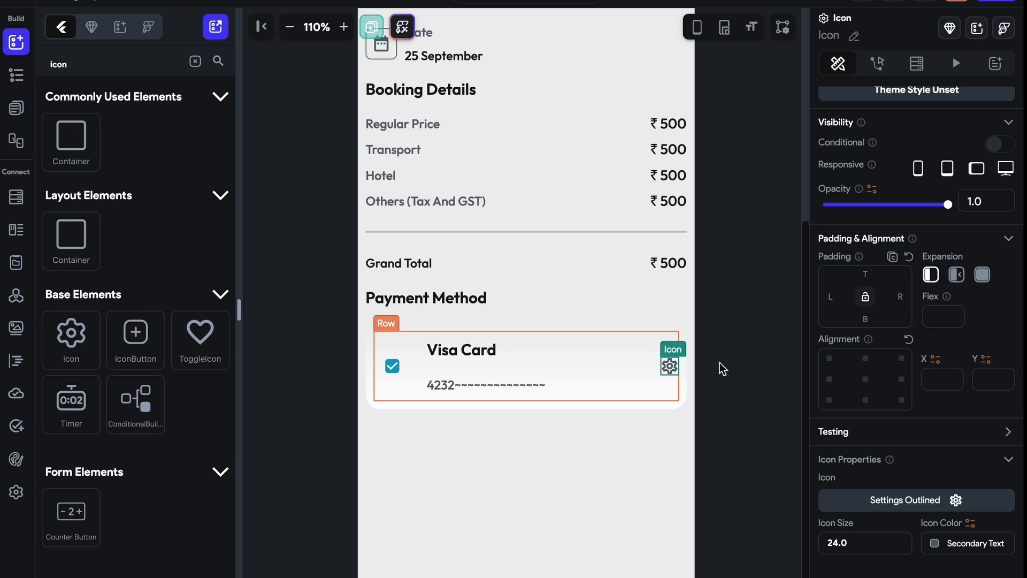
- Change the new Icon to the Font Awesome Cc Visa icon
click(982, 500)
text(visa)
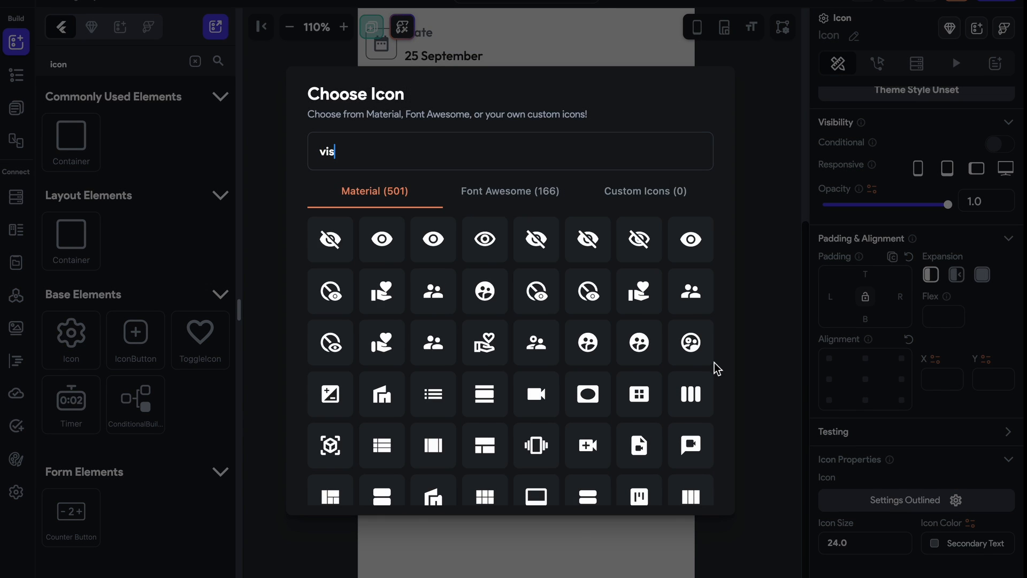
click(534, 192)
click(331, 234)
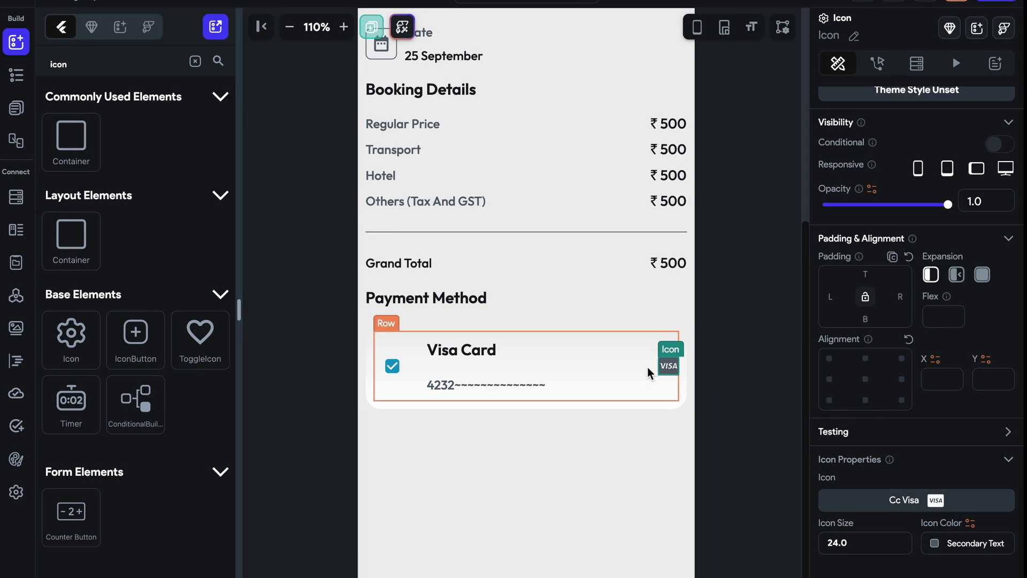
- Paste a copy of the Hotel price label into the second Column, below the Visa icon
click(390, 177)
key(ctrl+c)
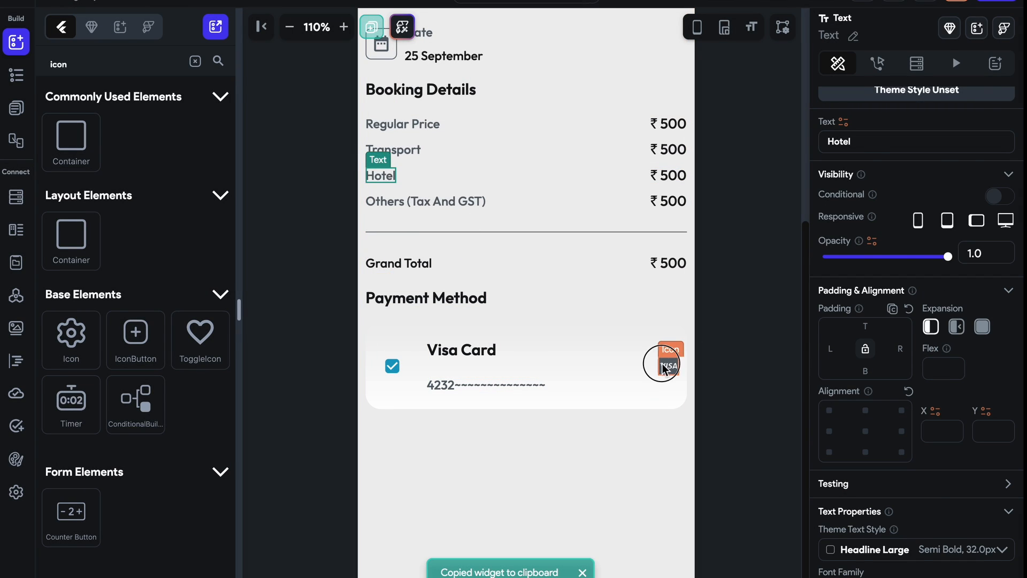
right_click(669, 366)
click(730, 409)
key(ctrl+v)
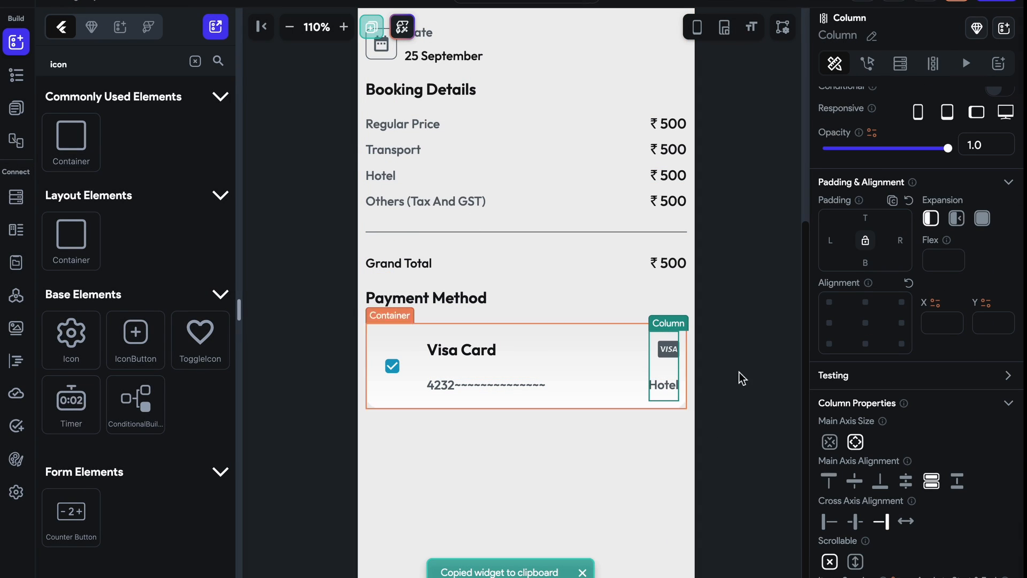
- Change the text below the Visa icon to 4/22
scroll(876, 175, up, 2)
scroll(862, 272, down, 4)
click(664, 385)
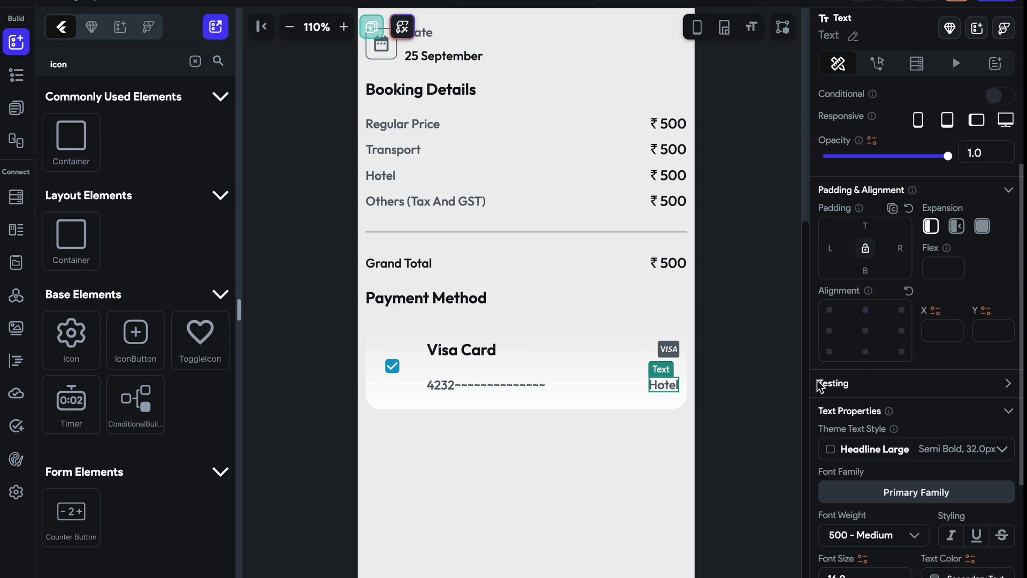
scroll(892, 350, up, 3)
drag(872, 168, 702, 174)
text(4/22)
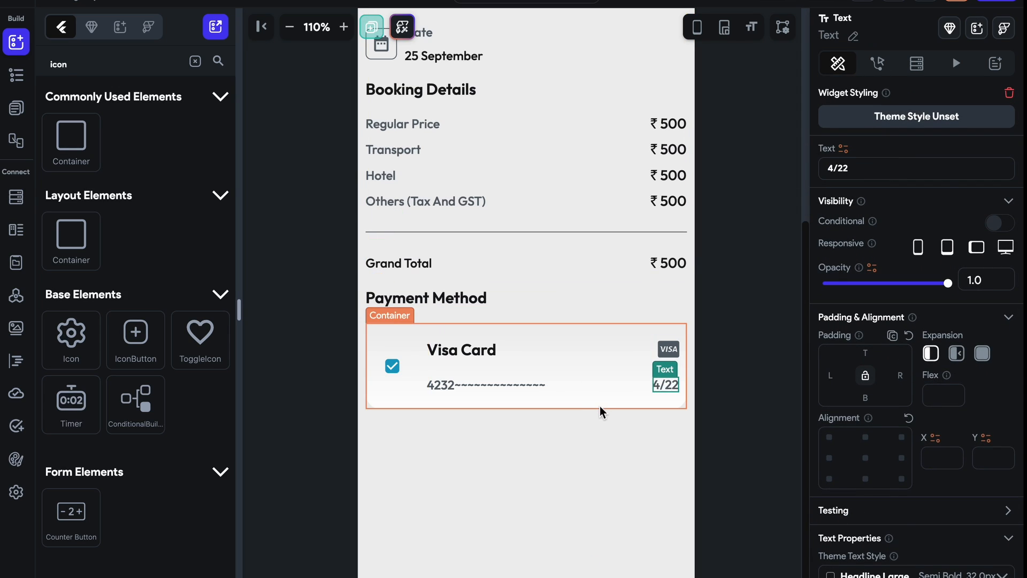
- Duplicate the Visa Card container and set the parent Wrap's run spacing to 20
click(602, 409)
key(ctrl+d)
right_click(610, 419)
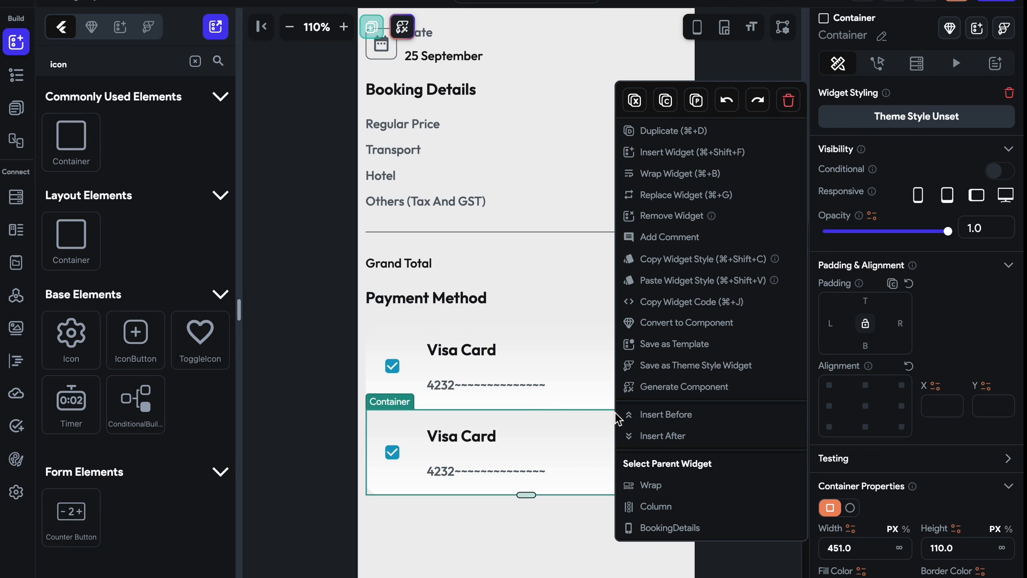
click(674, 484)
click(925, 468)
text(20.0)
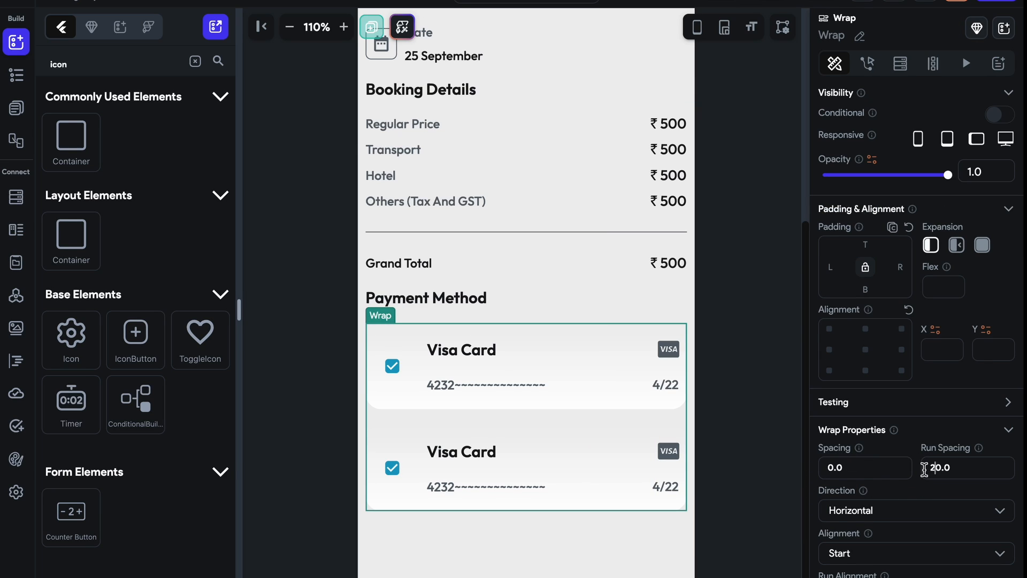
click(731, 447)
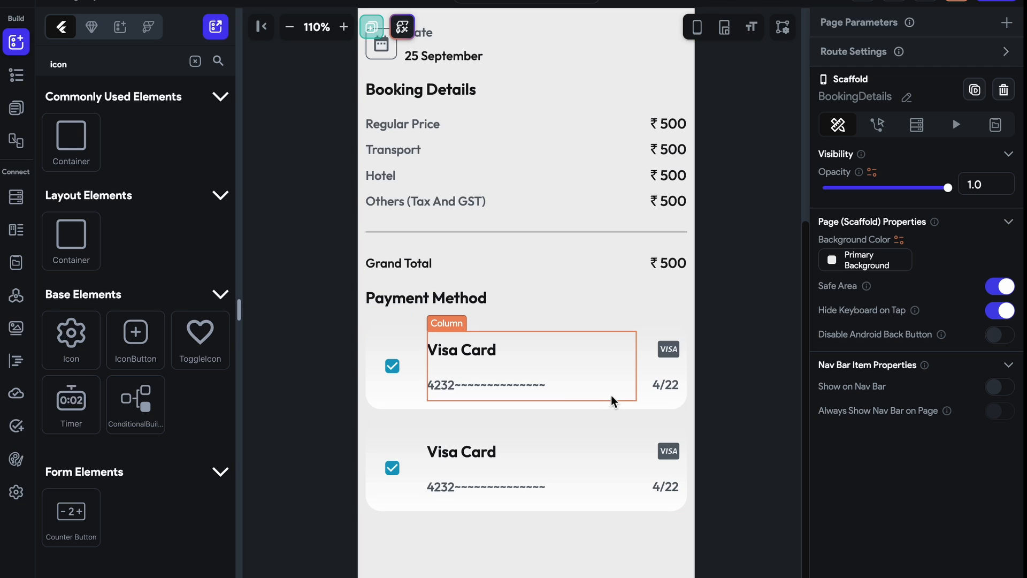
- Set the border color of the first Visa Card container to Primary
click(625, 413)
scroll(842, 479, down, 5)
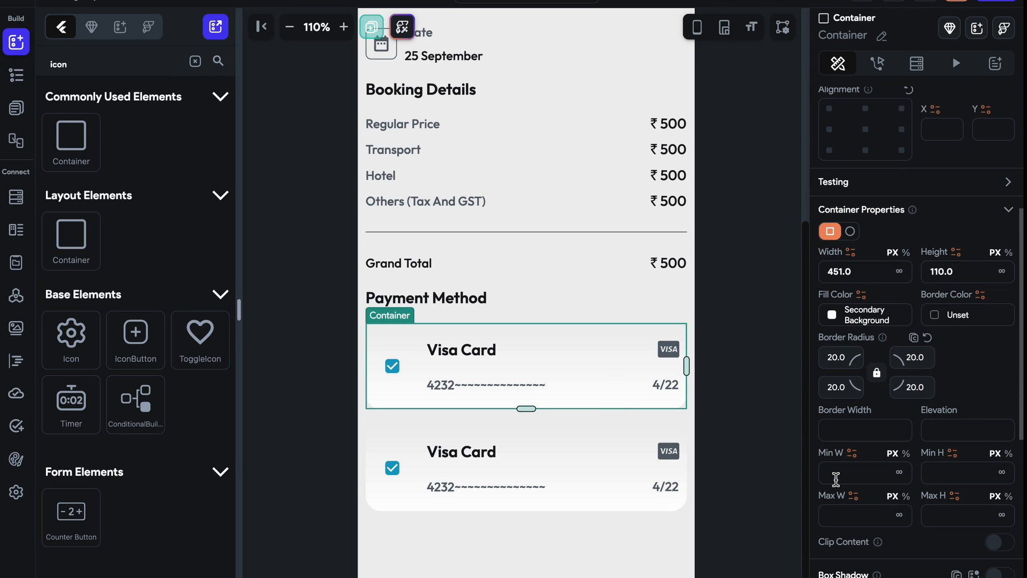
scroll(838, 481, down, 2)
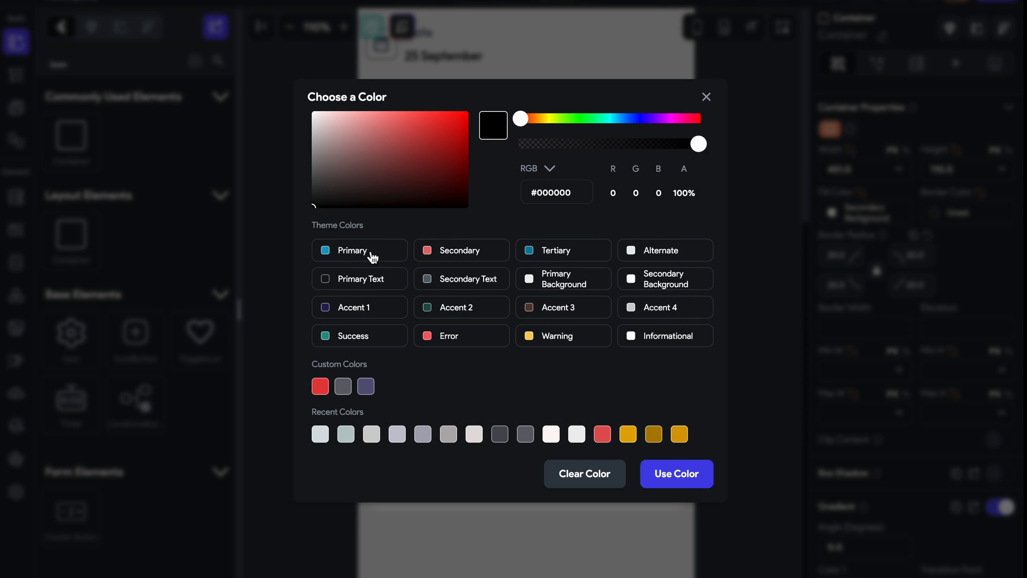
click(372, 257)
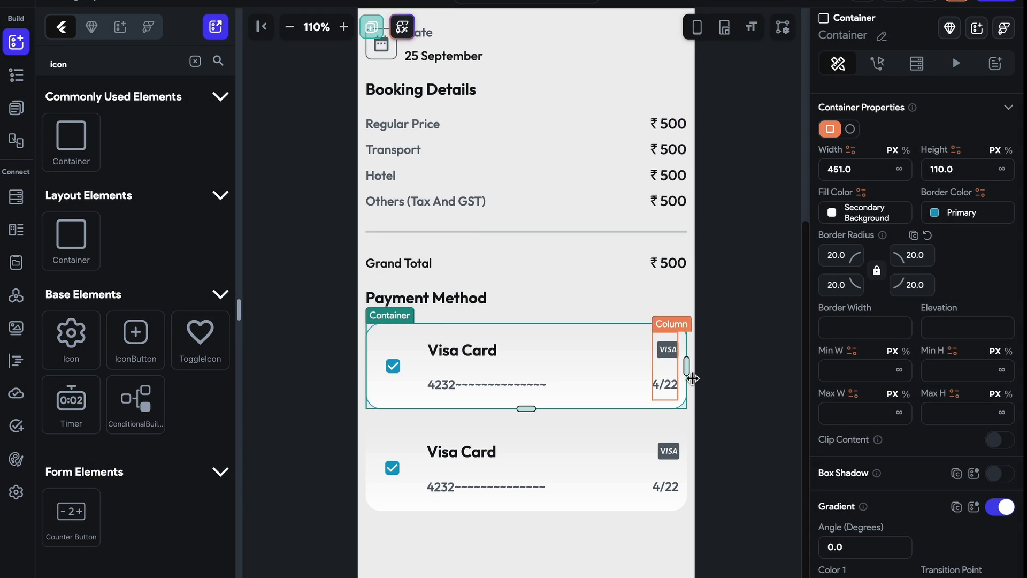
click(744, 396)
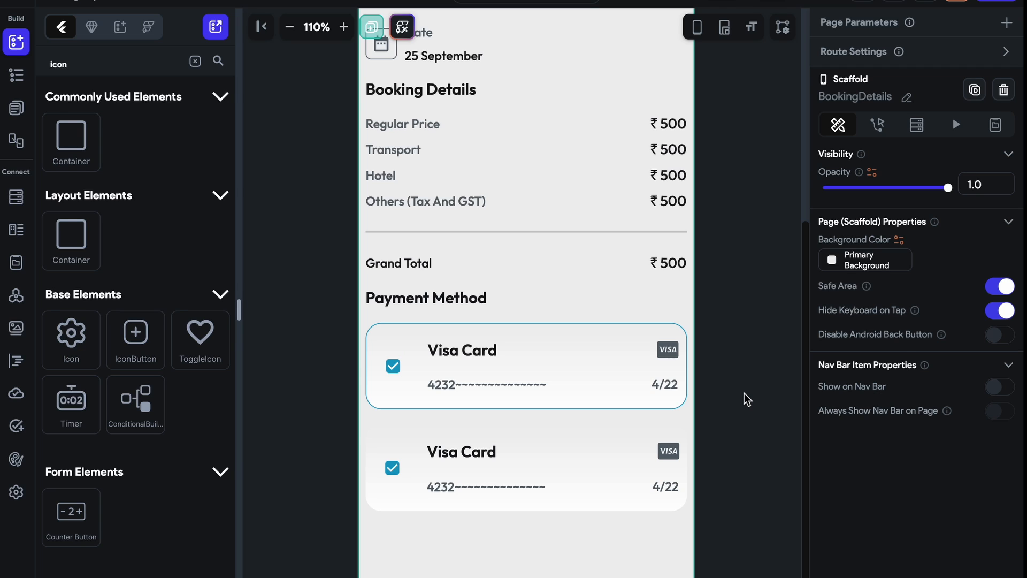
- Add a Button widget below the second Visa Card container and set its text to Pay Now
click(195, 61)
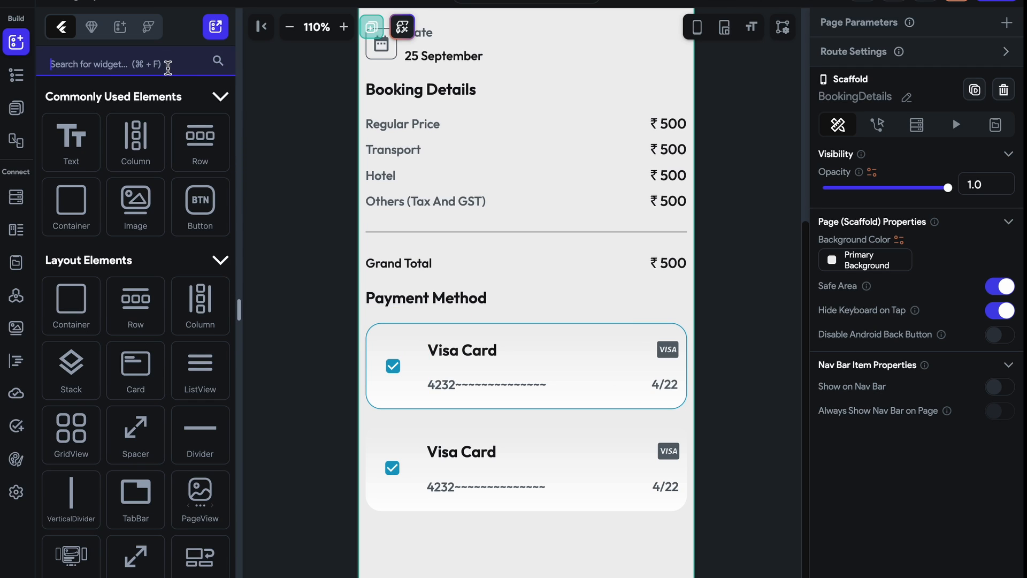
text(but)
drag(69, 139, 589, 550)
double_click(842, 524)
text(Pay Now)
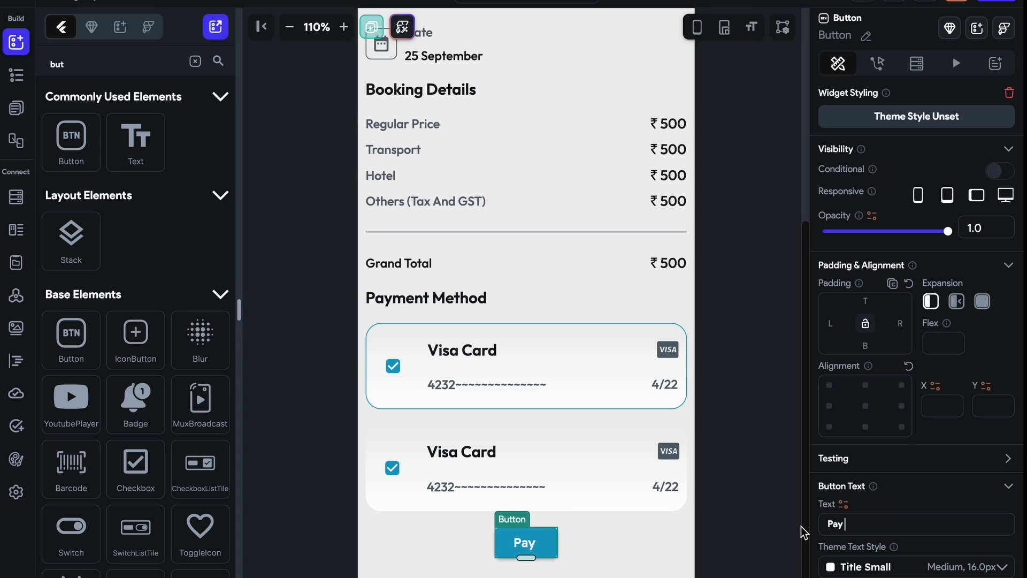
- Set the font size of the Pay Now button's text to 20
scroll(910, 551, down, 4)
click(888, 464)
key(Up)
key(Up)
key(Up)
key(Up)
key(Down)
key(Down)
key(Up)
- Resize the Pay Now button to about 50 px high and roughly two-thirds of the page width
scroll(869, 510, down, 3)
click(857, 375)
text(200)
drag(519, 558, 520, 565)
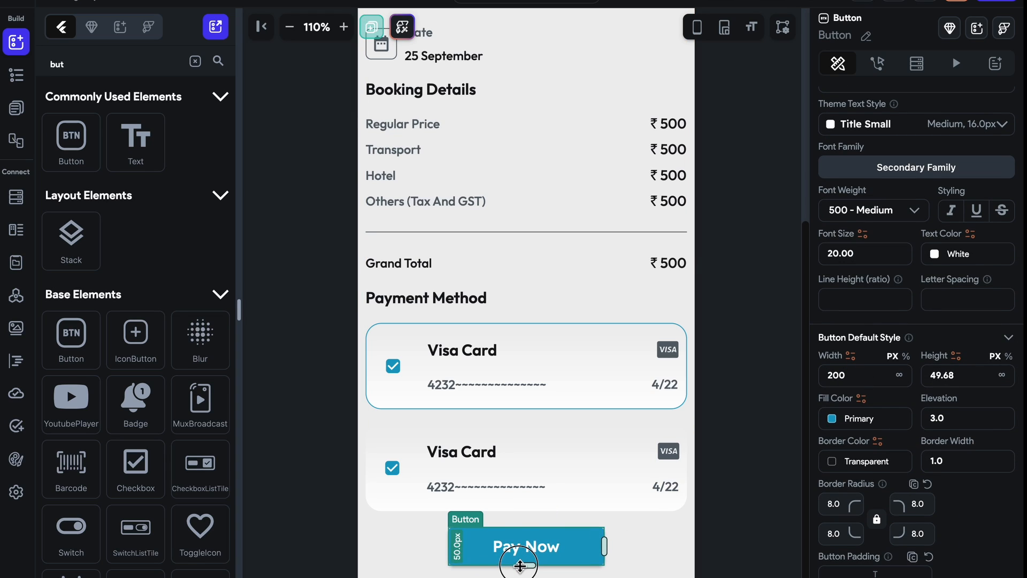
drag(606, 545, 639, 546)
click(665, 544)
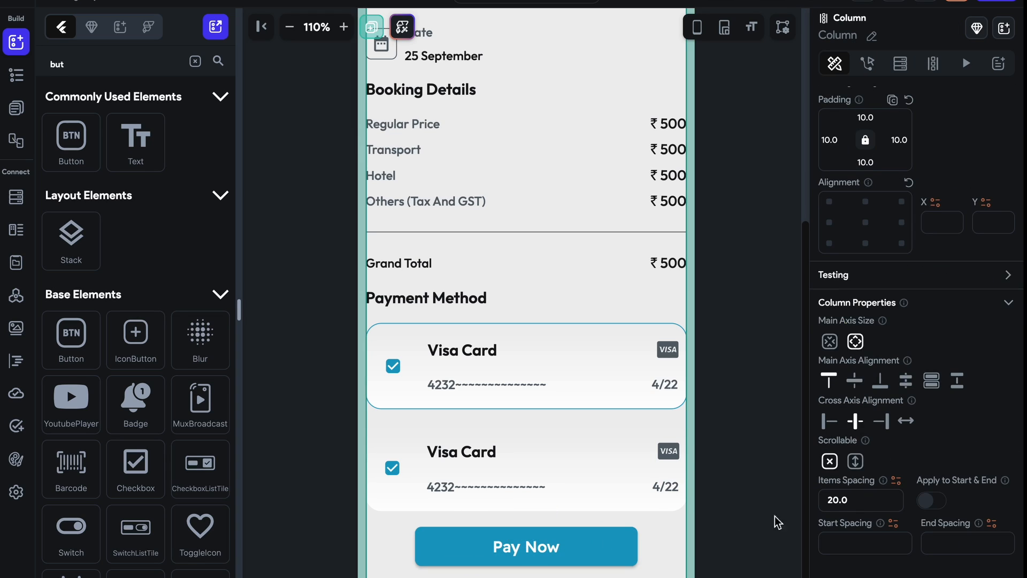
- Show the phone frame around the page and make the main Column scrollable
scroll(731, 346, up, 6)
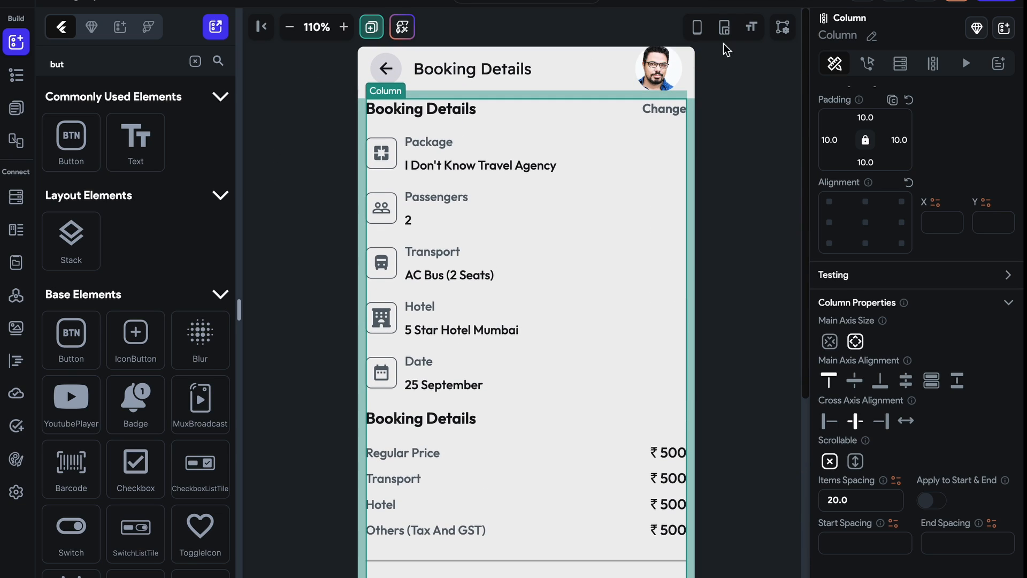
click(697, 27)
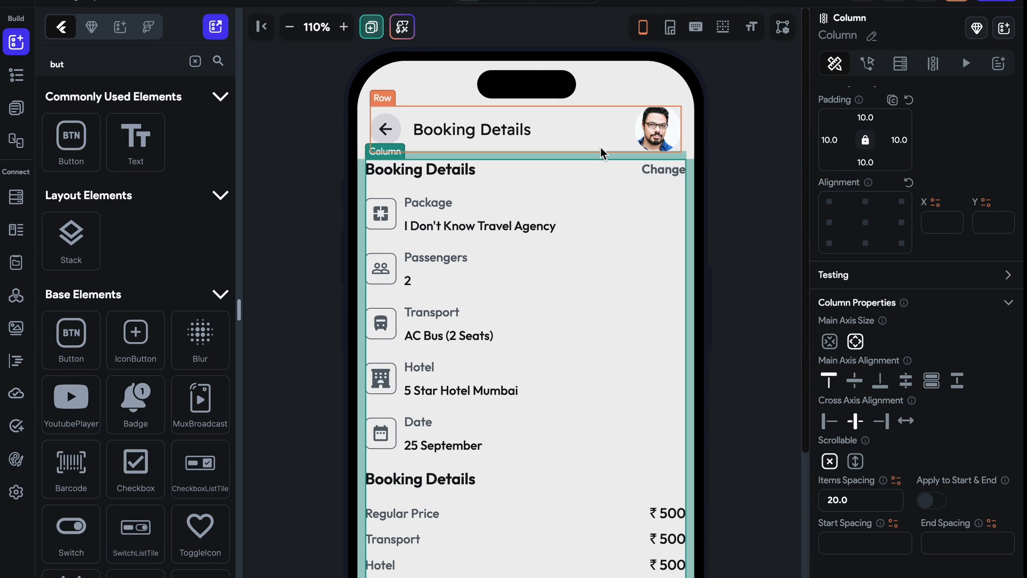
click(864, 468)
scroll(536, 360, down, 5)
scroll(536, 360, up, 3)
scroll(537, 360, down, 3)
click(777, 367)
- Review the whole BookingDetails layout inside the phone frame, ending at 80% zoom
scroll(615, 283, up, 8)
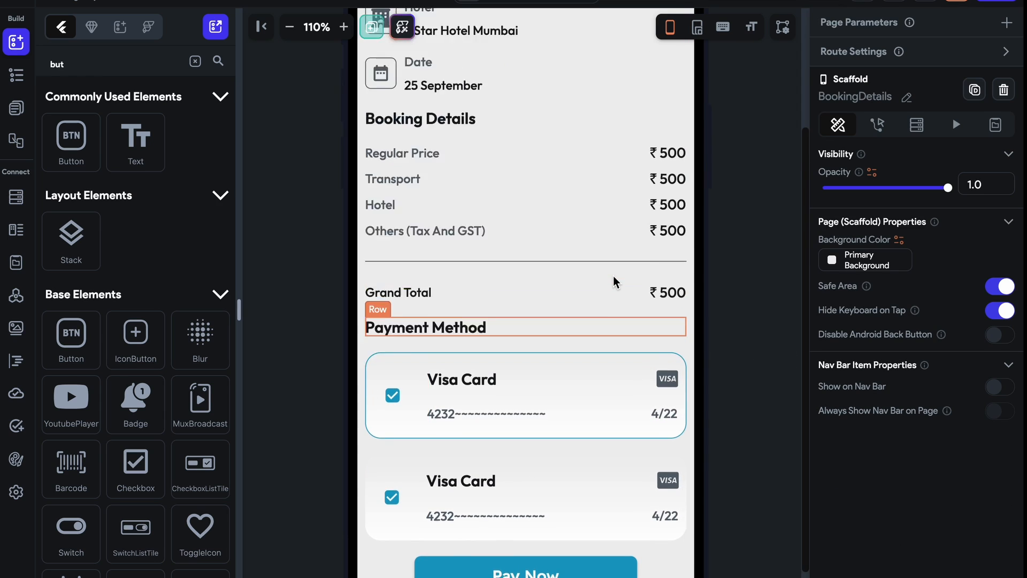
scroll(717, 342, down, 3)
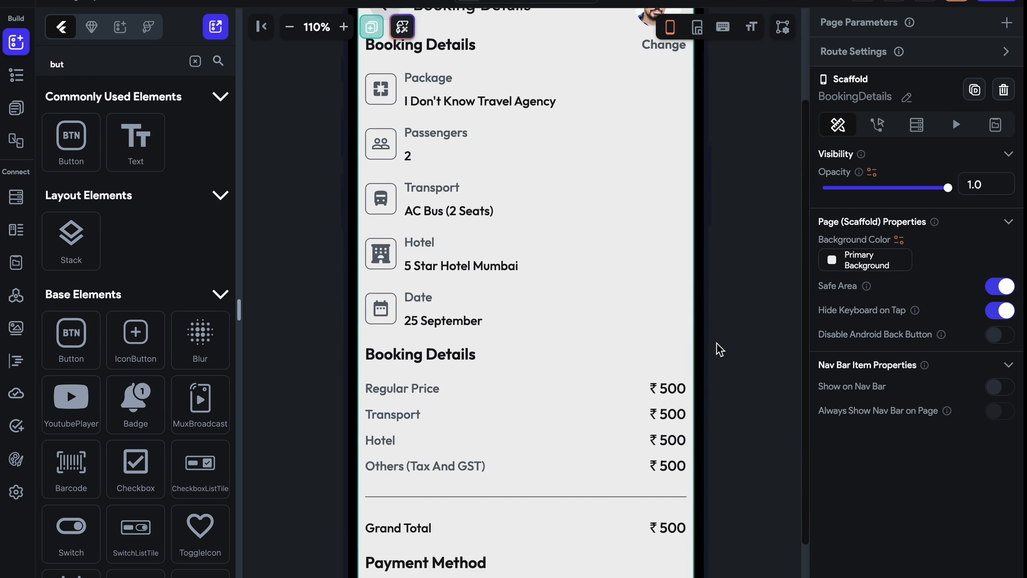
scroll(717, 342, up, 3)
scroll(717, 345, down, 3)
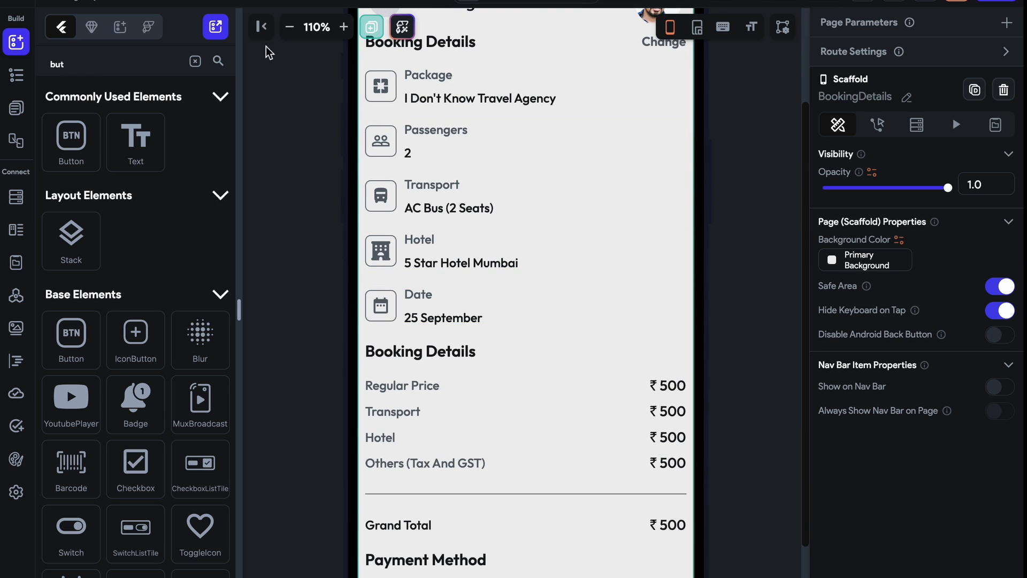
click(291, 27)
click(290, 28)
click(291, 27)
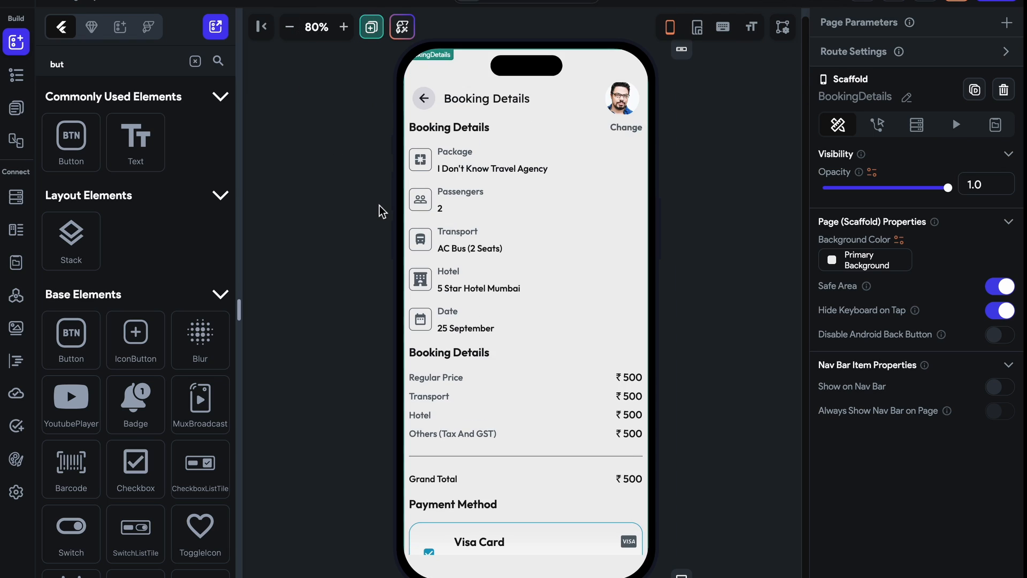
- Select the main Column that holds the booking details to access its padding settings
click(557, 141)
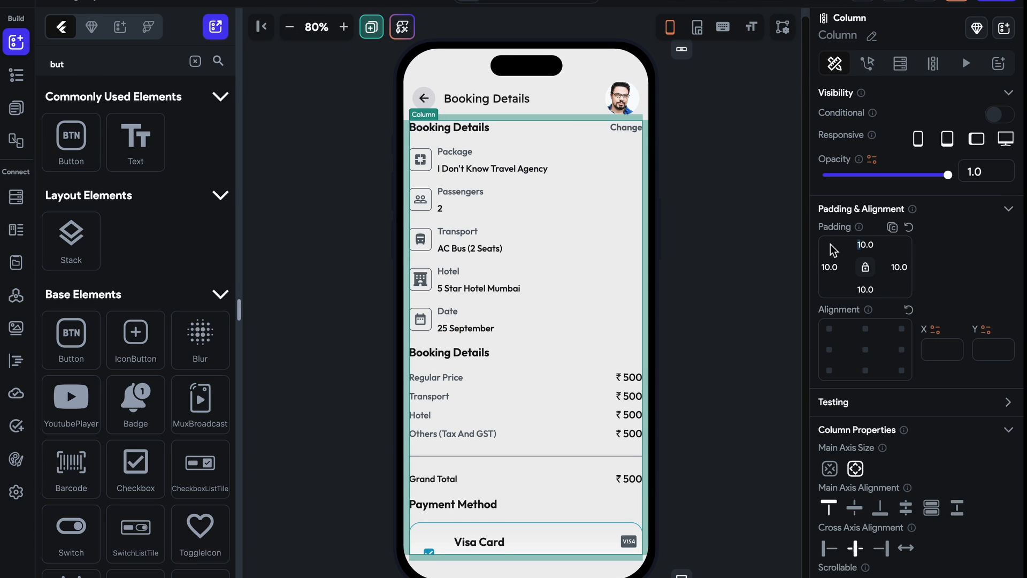